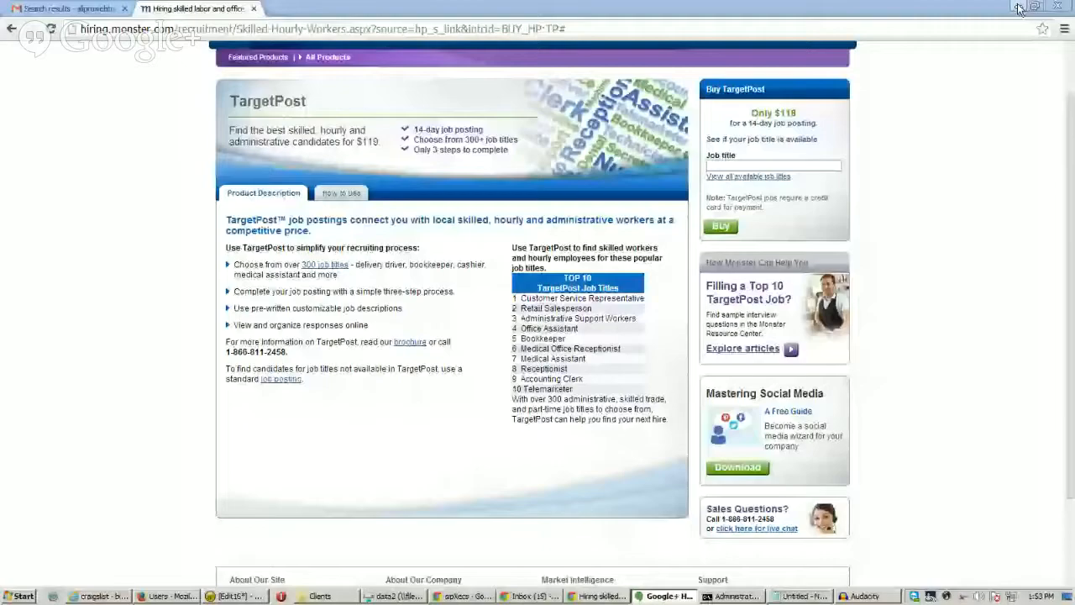
Minimize the Chrome window showing Monster's TargetPost page to reveal the Google+ Hangout.
left_click(1018, 8)
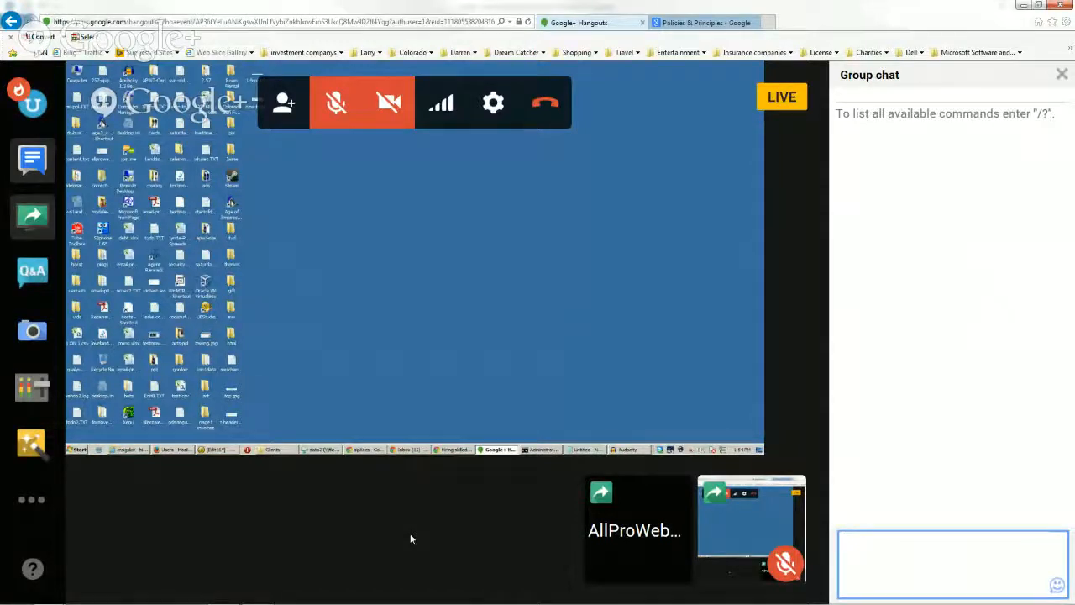
Switch to Outlook and open the 'Welcome to the AllProWebTools eCommerce Platform' email.
mouse_move(412, 602)
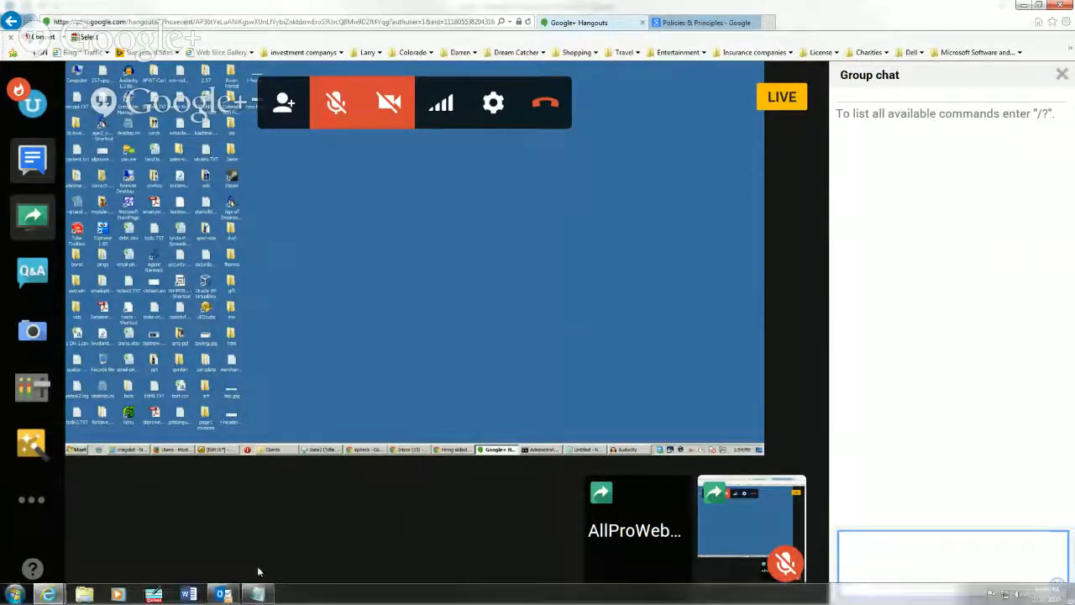
left_click(222, 594)
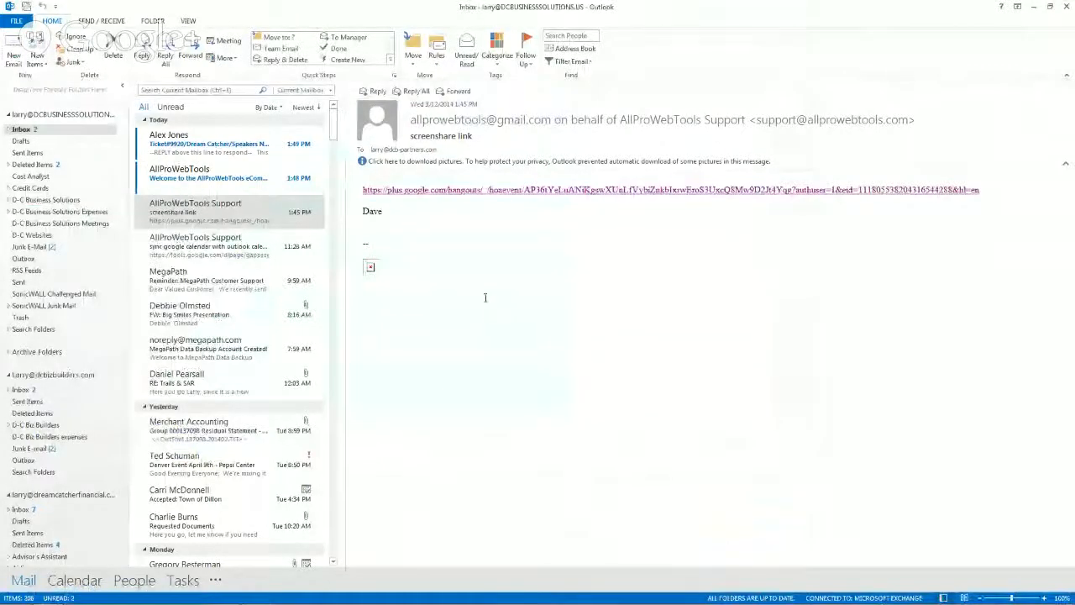
left_click(266, 177)
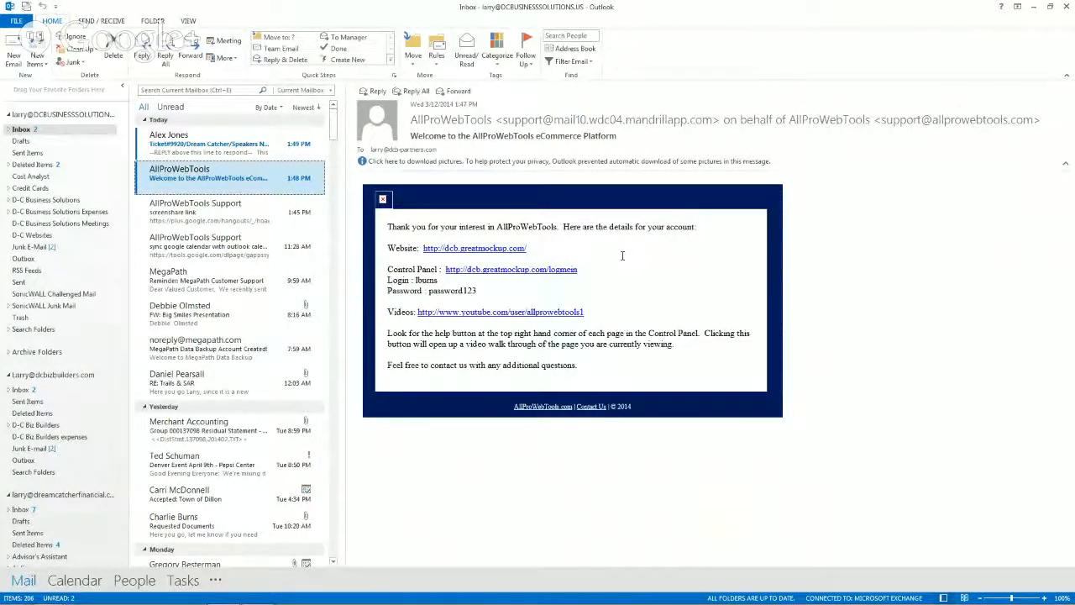
Follow the welcome email's Control Panel link, which hits a Browser Incompatibility Detected page.
left_click(484, 272)
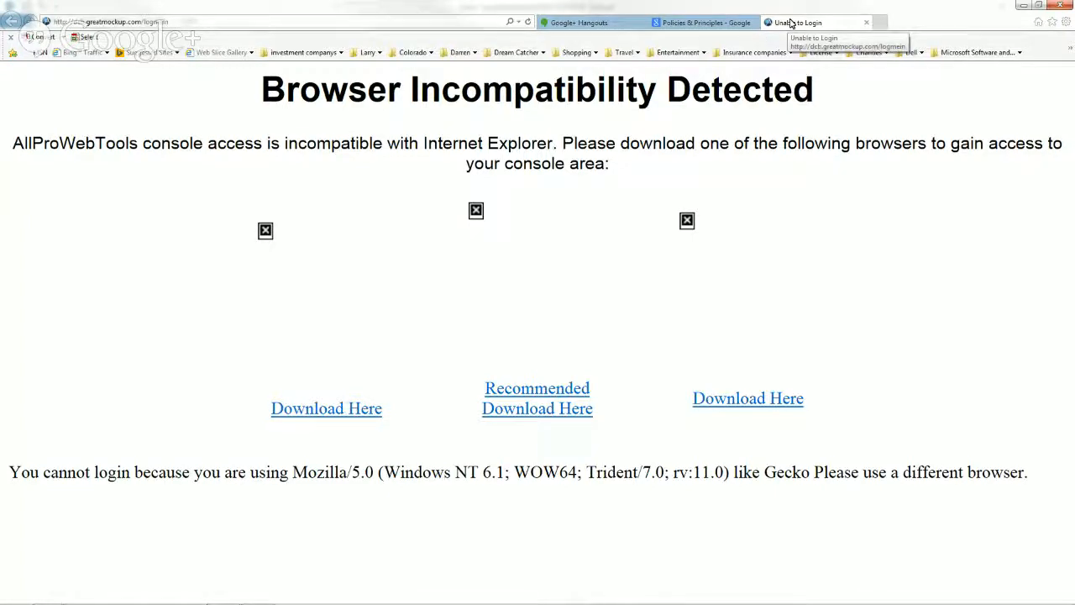
Close the Unable to Login and Policies & Principles tabs in Internet Explorer.
left_click(868, 24)
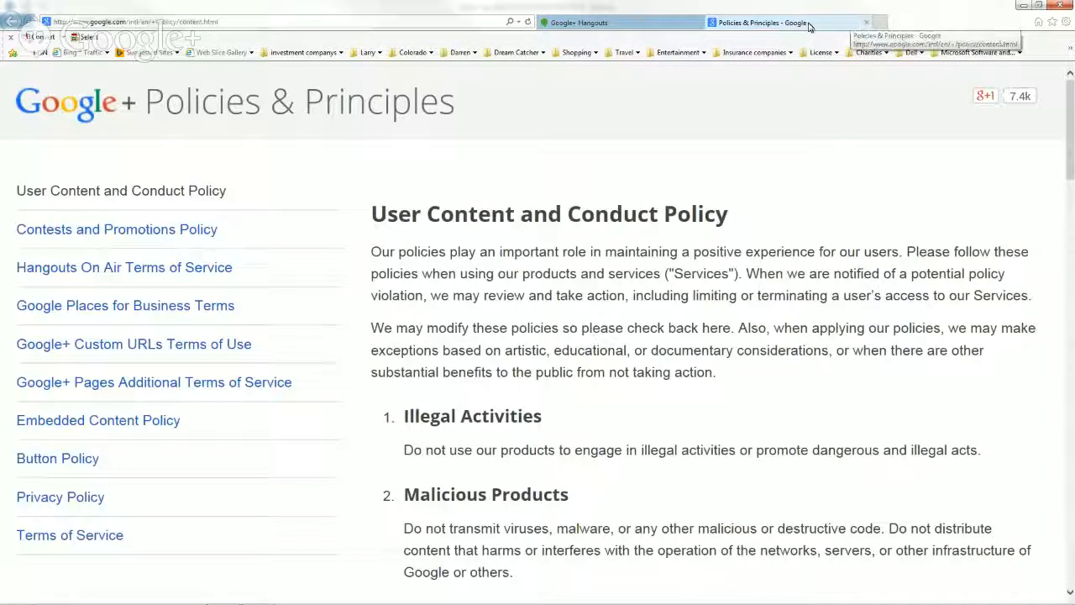
left_click(867, 23)
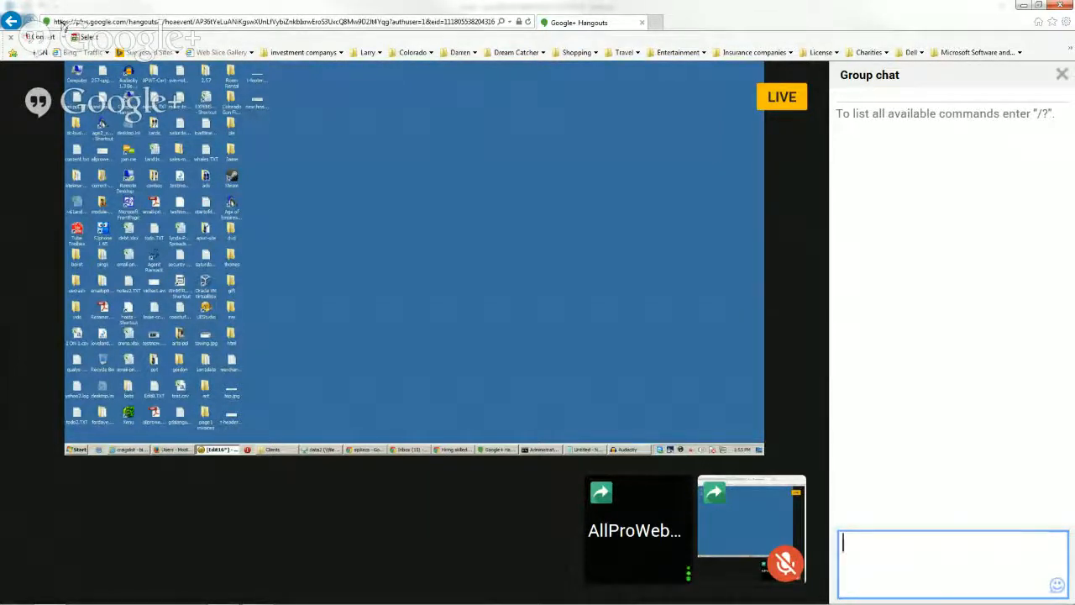
Select the Control Panel address in the welcome email, then minimize Outlook to show the desktop.
left_click(1024, 8)
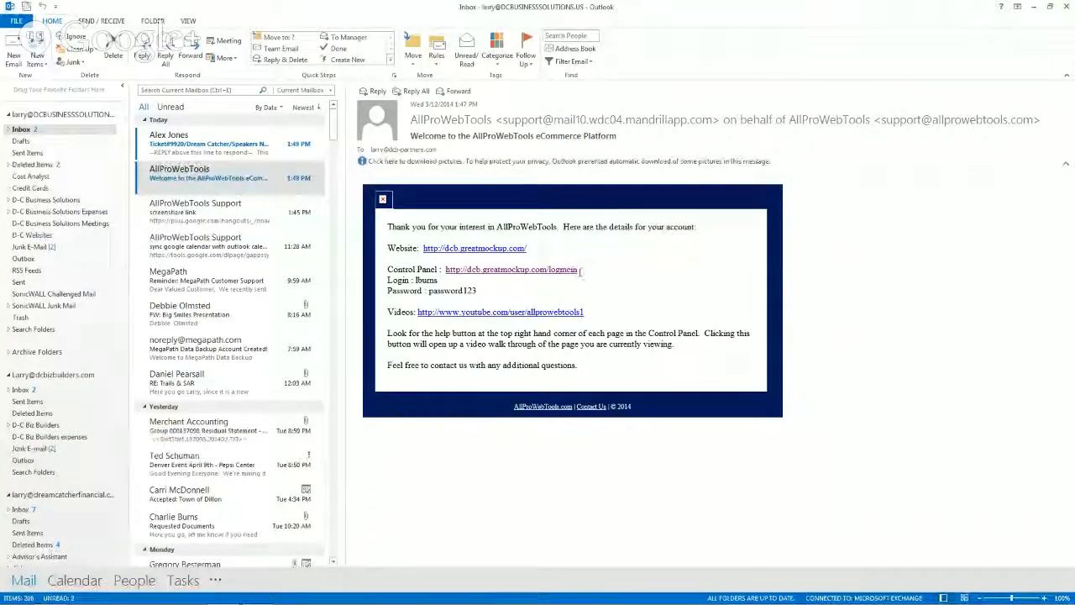
left_click_drag(581, 270, 438, 270)
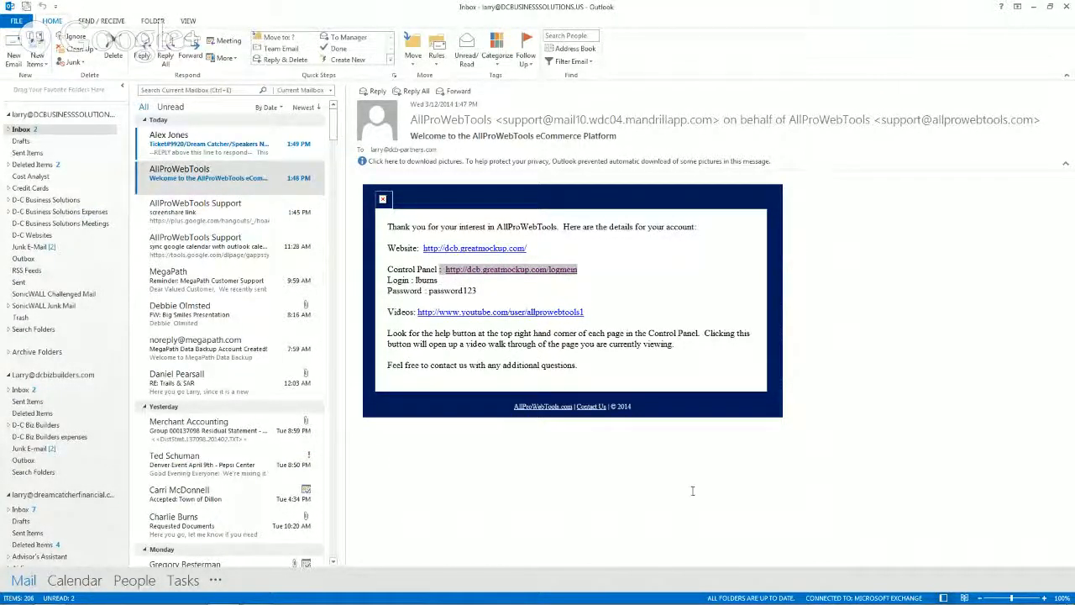
mouse_move(645, 602)
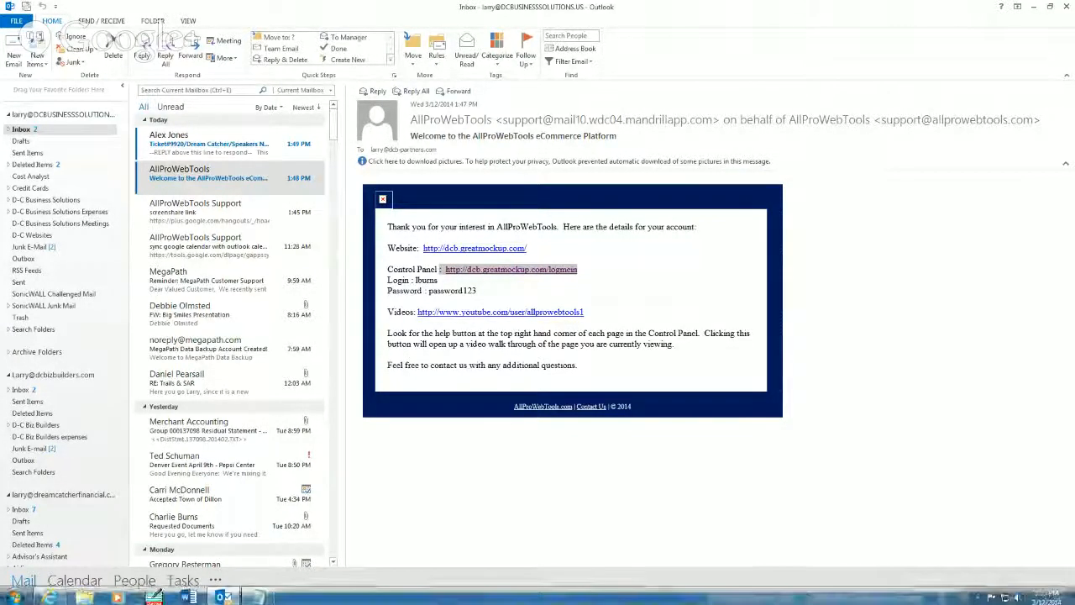
left_click(1035, 8)
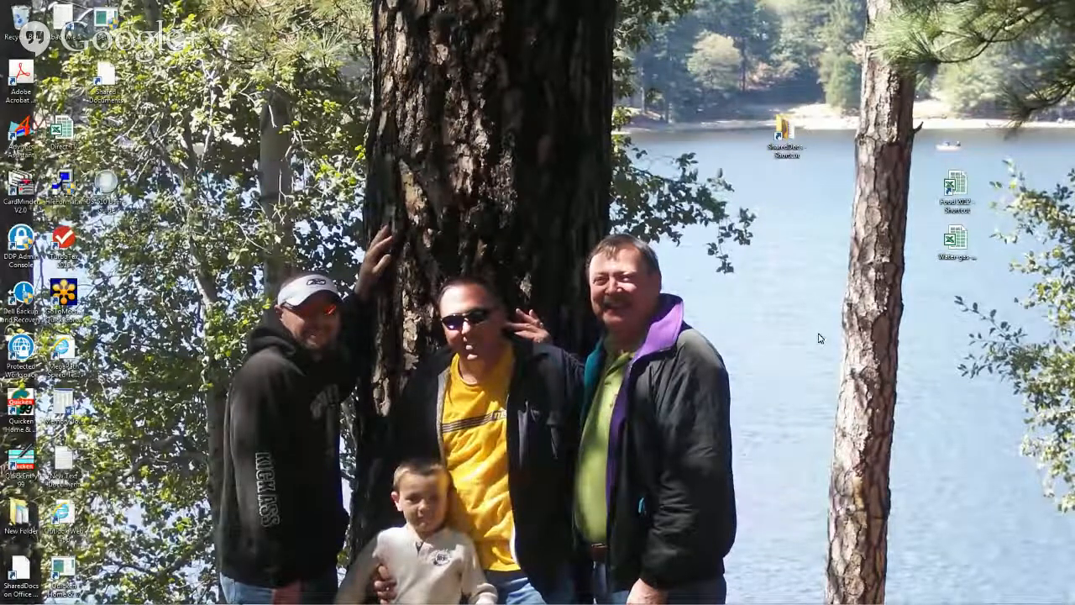
Restore Internet Explorer and add a new blank tab beside the Hangouts page.
mouse_move(781, 598)
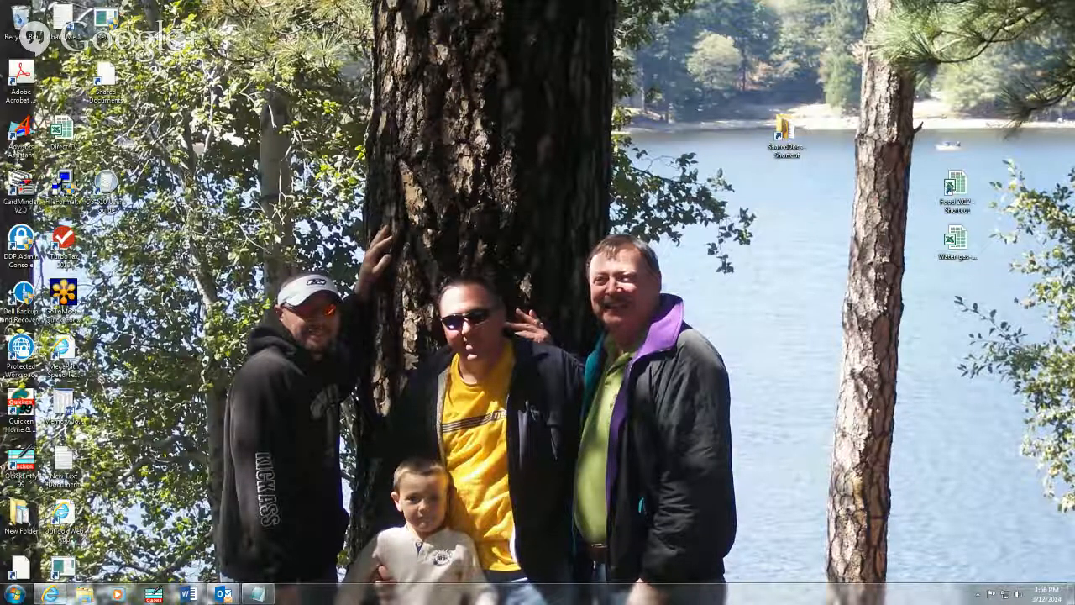
mouse_move(44, 598)
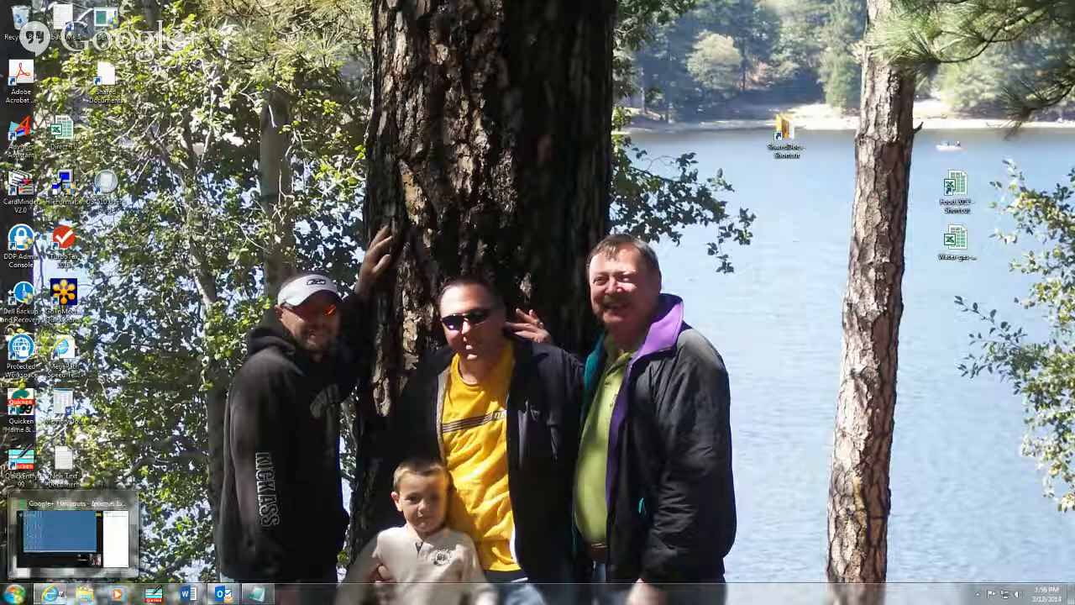
left_click(49, 593)
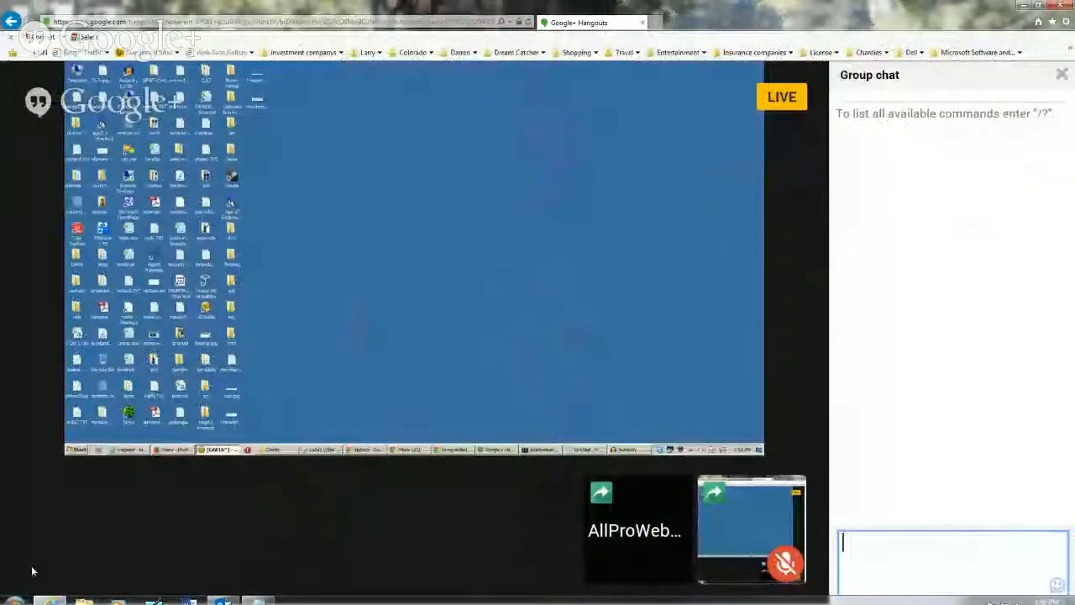
mouse_move(132, 540)
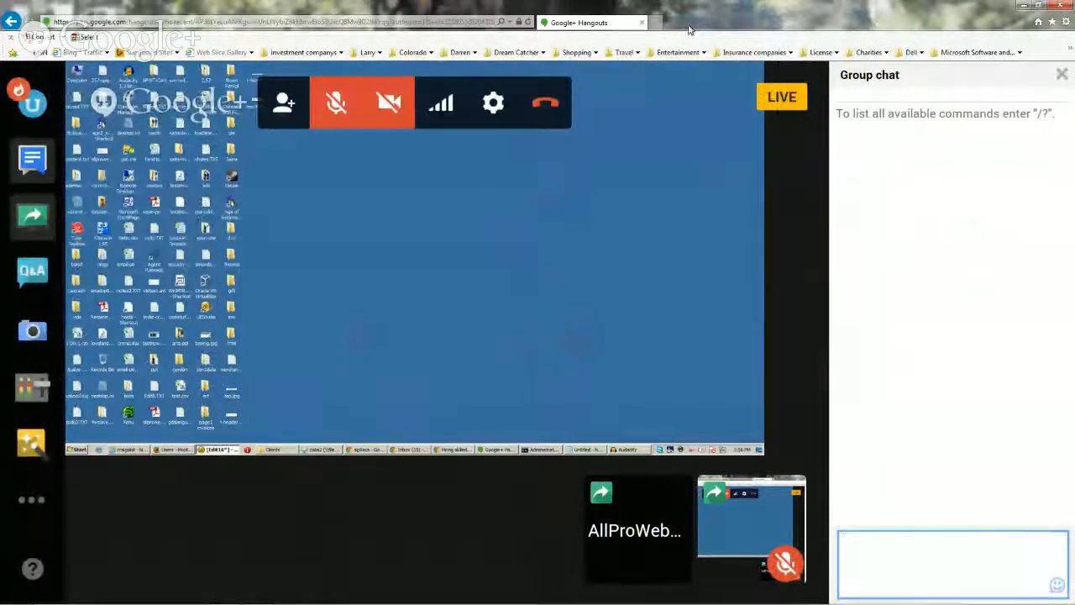
left_click(656, 22)
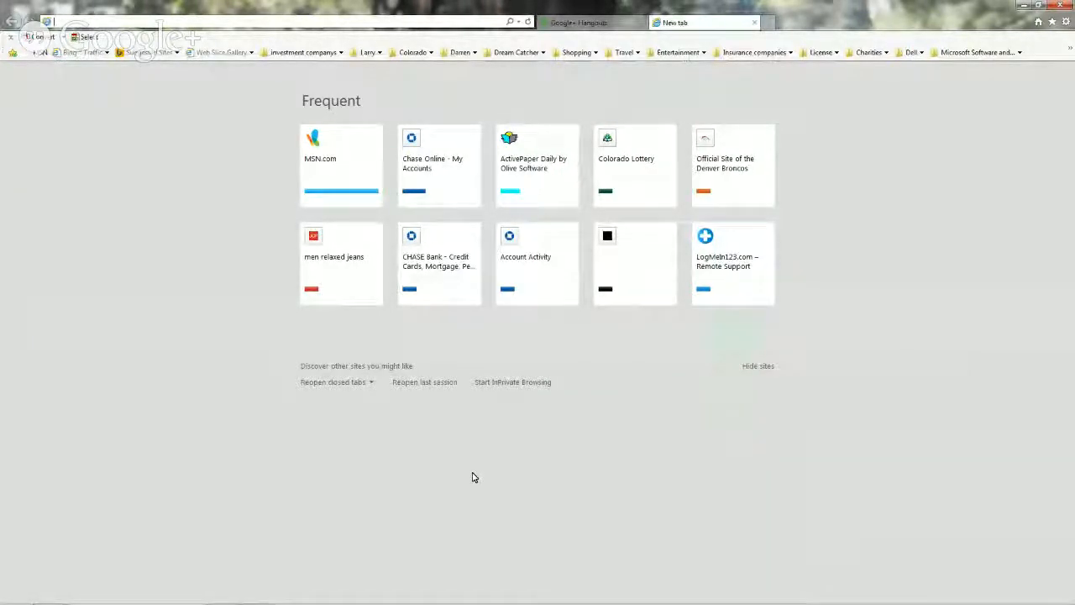
Search Bing for 'google chrome' from the new tab's address bar.
left_click(86, 19)
type("goog")
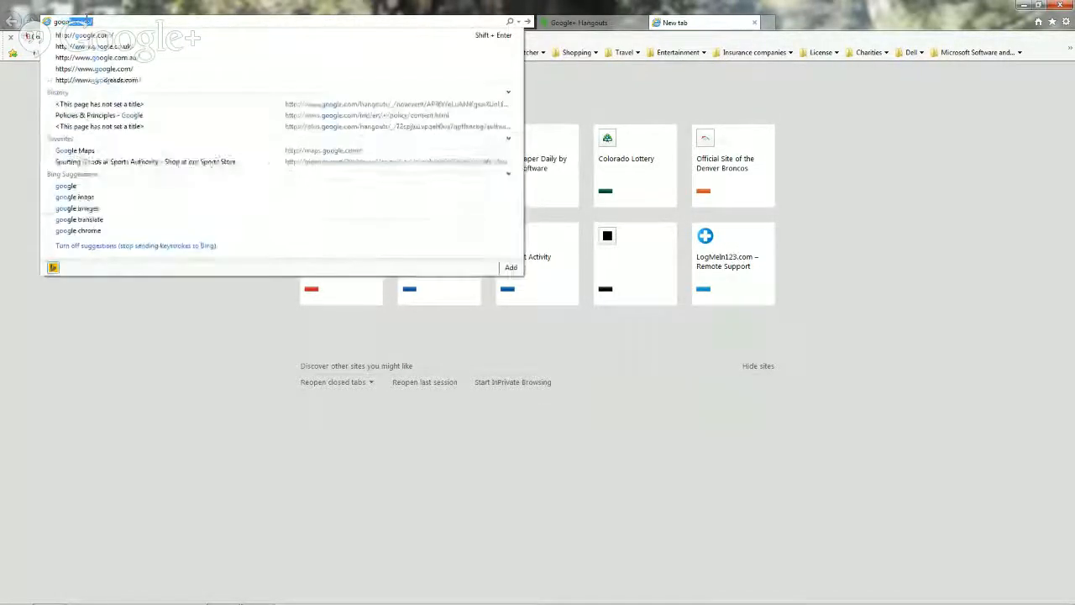
type("le")
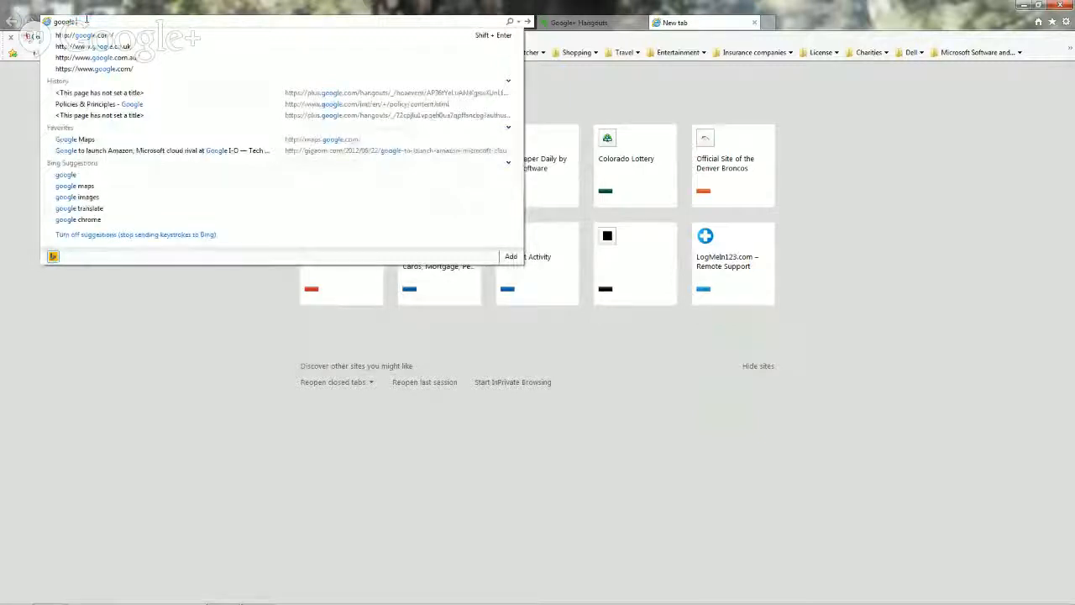
type(" chrom")
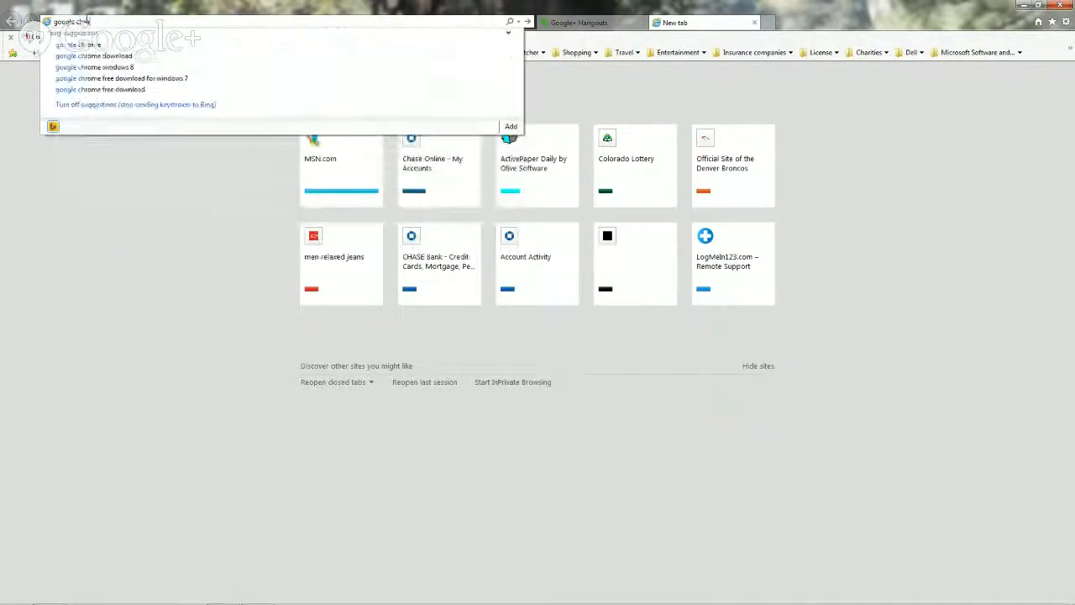
type("e")
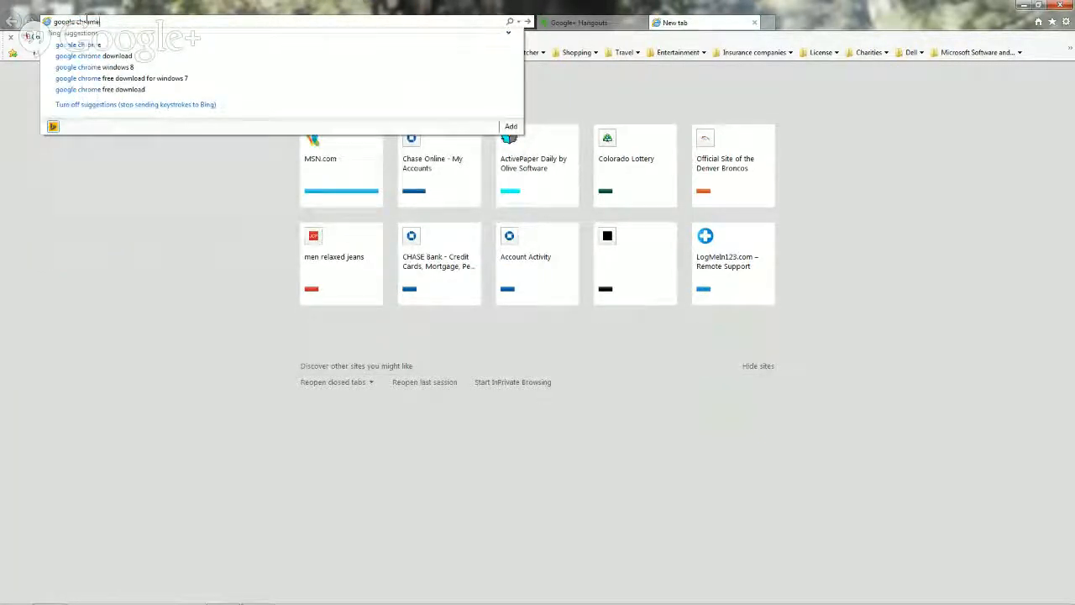
left_click(73, 45)
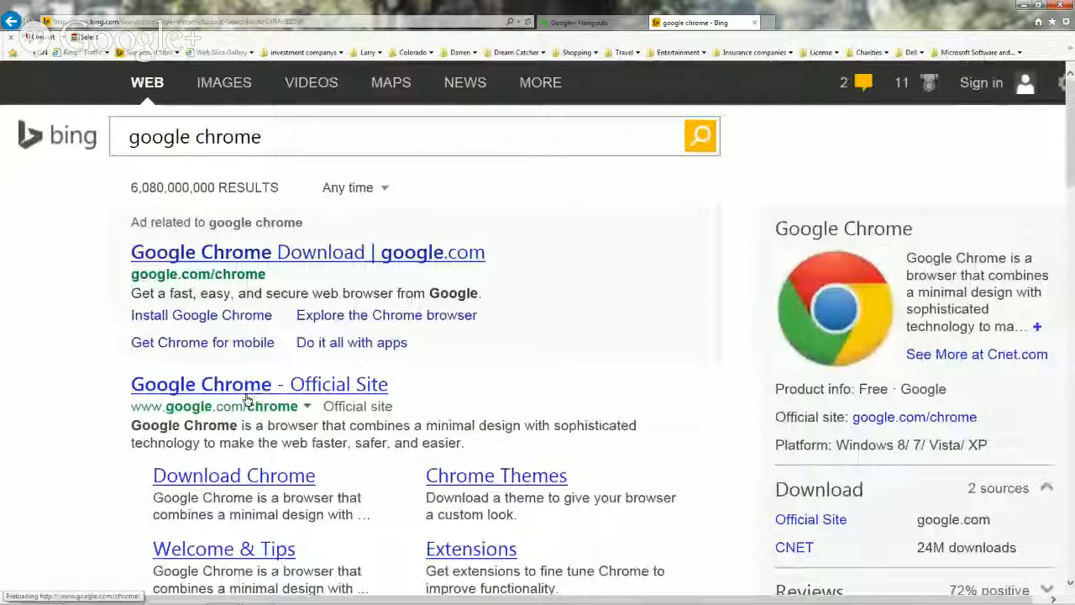
Download Google Chrome from the ad result and accept its terms to install it.
left_click(267, 253)
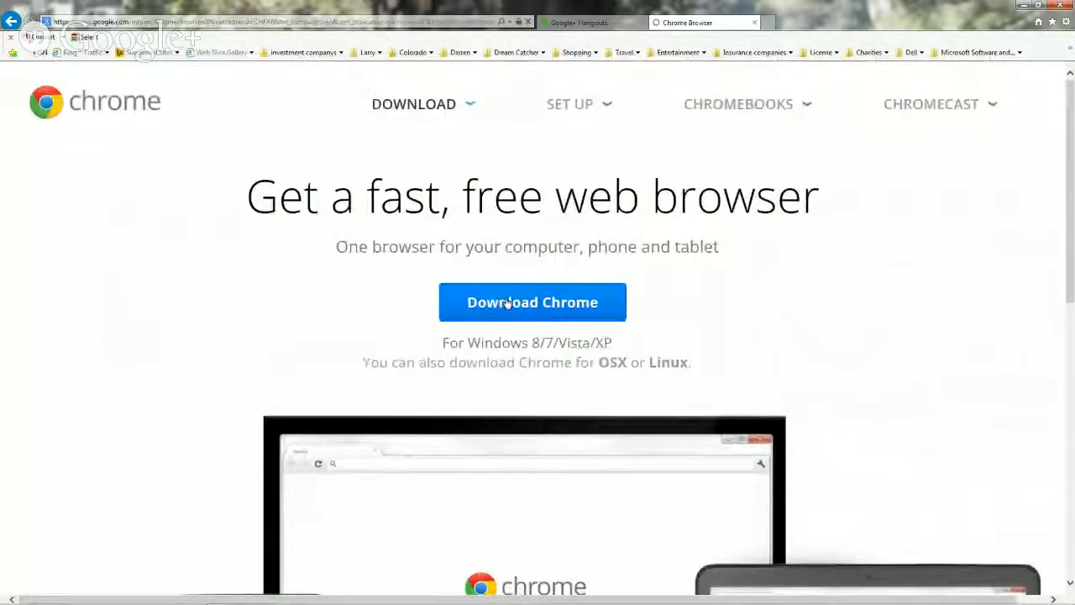
left_click(507, 303)
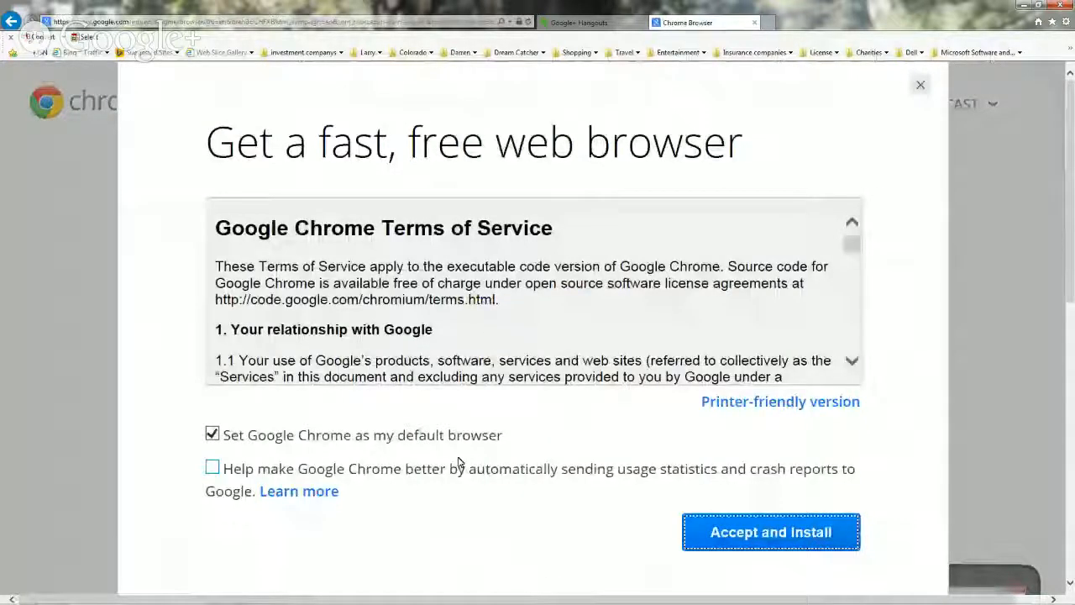
left_click(751, 535)
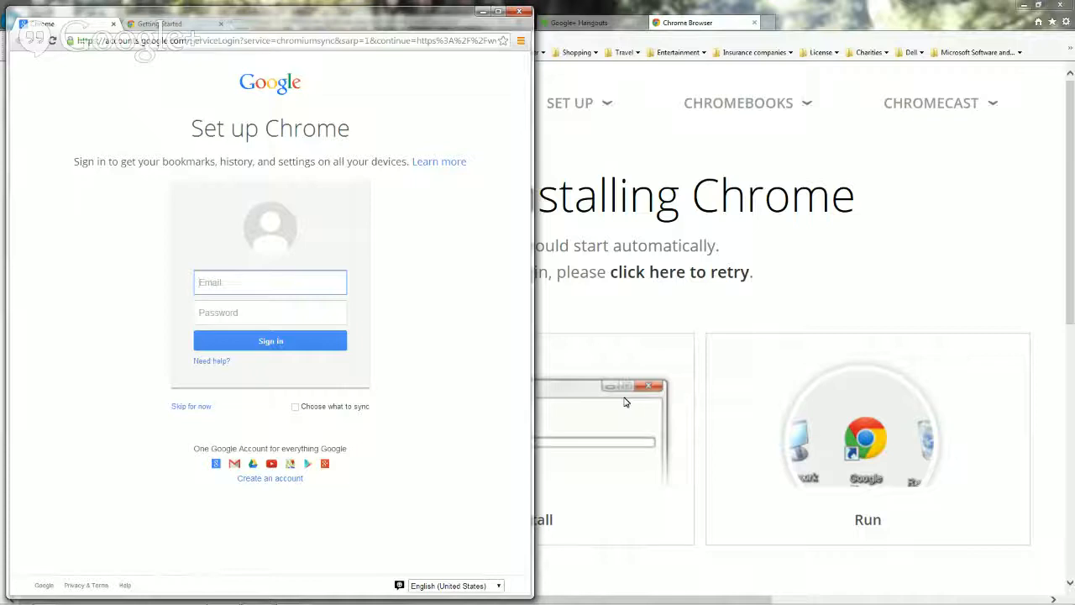
left_click(77, 40)
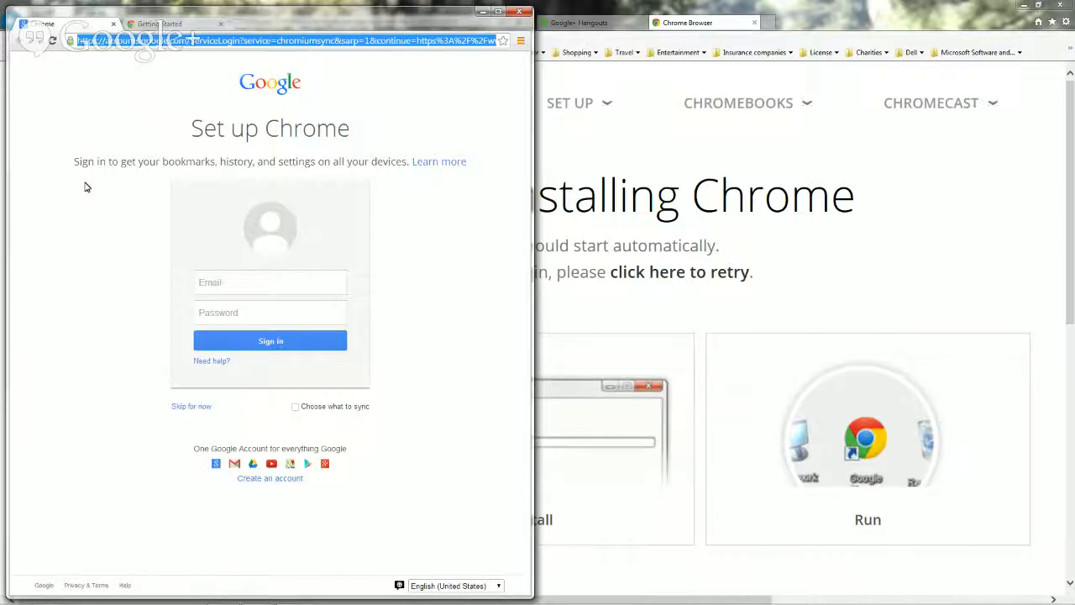
type("http://dcb.greatmockup.com/logmein")
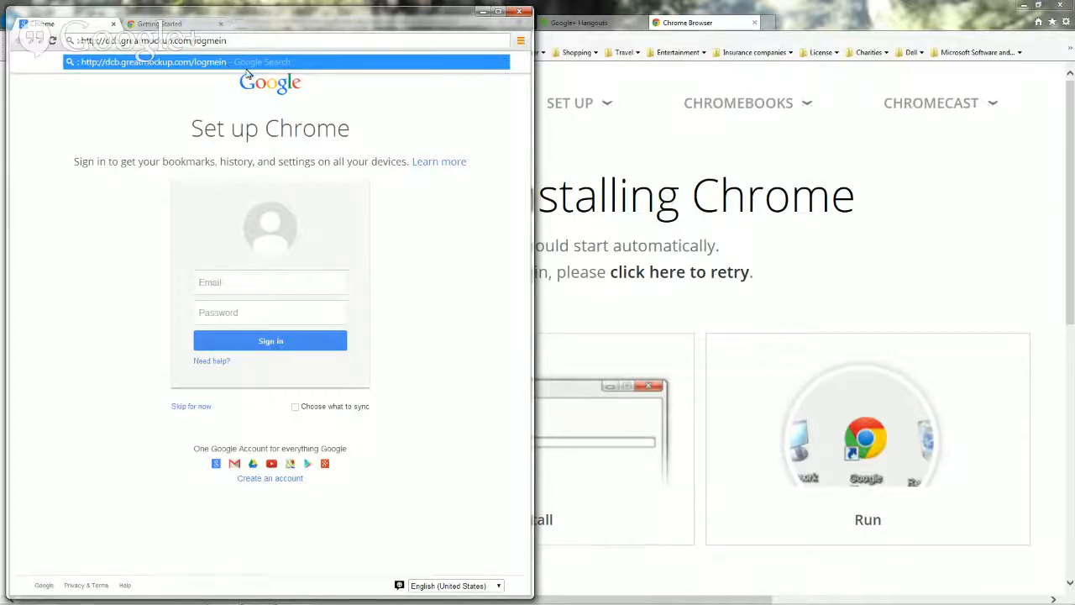
left_click(447, 66)
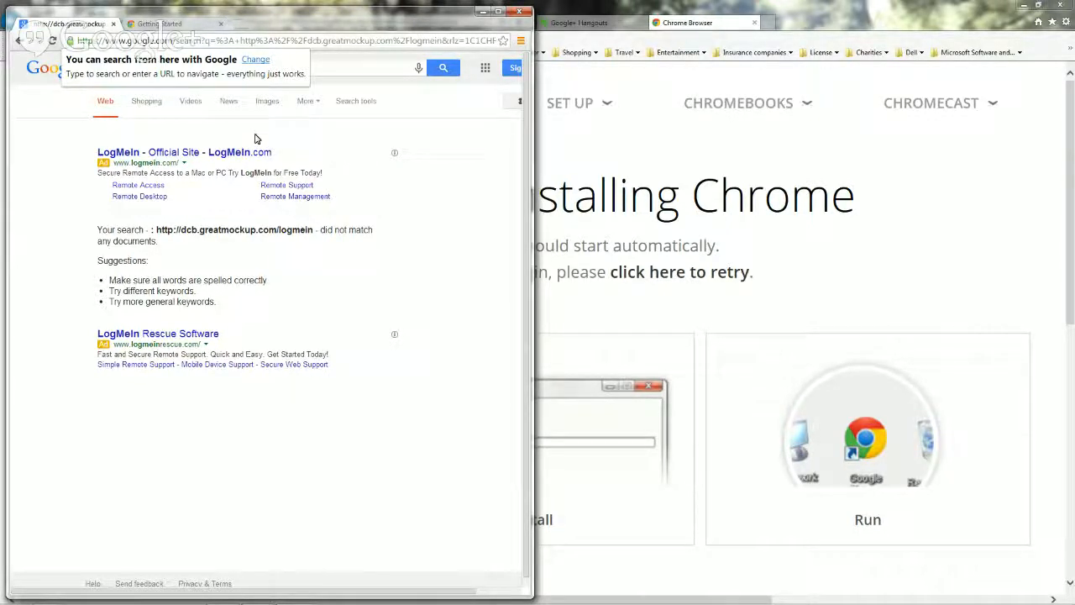
left_click(73, 40)
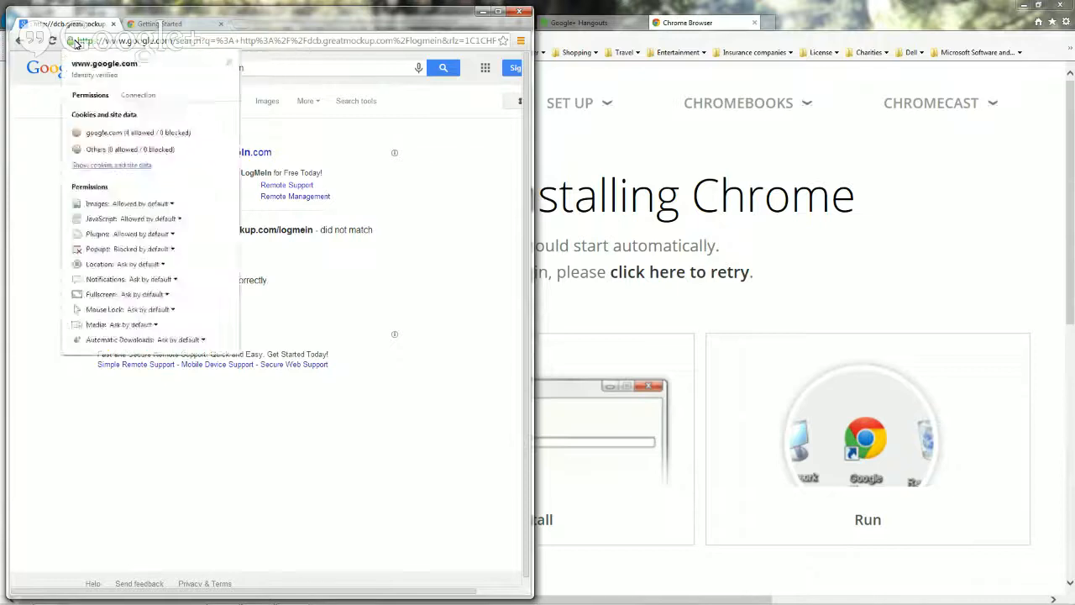
left_click(76, 40)
left_click(83, 41)
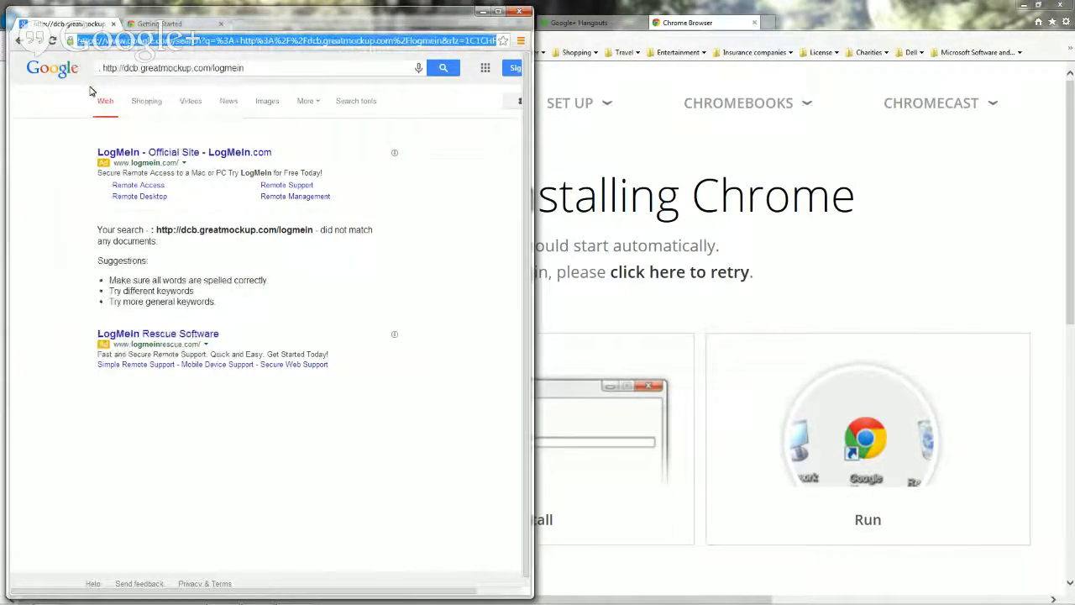
type("http://dcb.greatmockup.com/logmein")
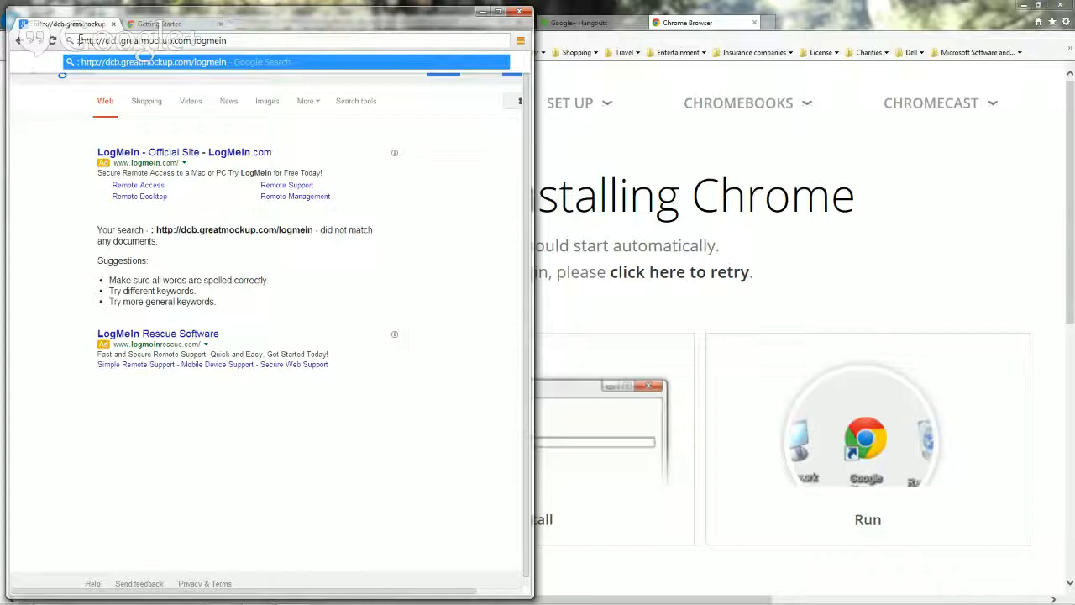
key("BackSpace")
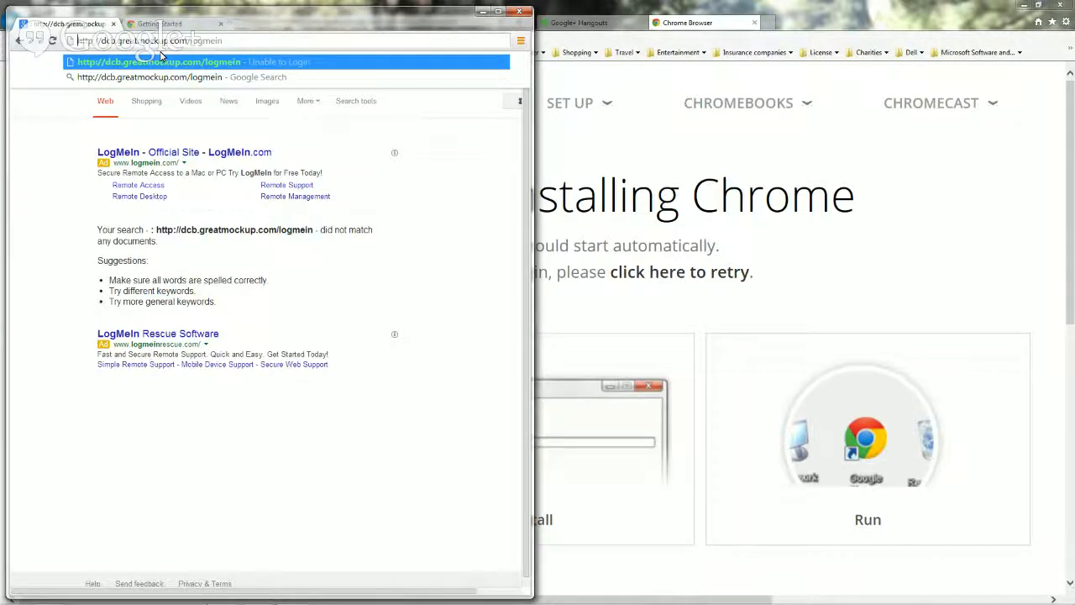
key("Delete")
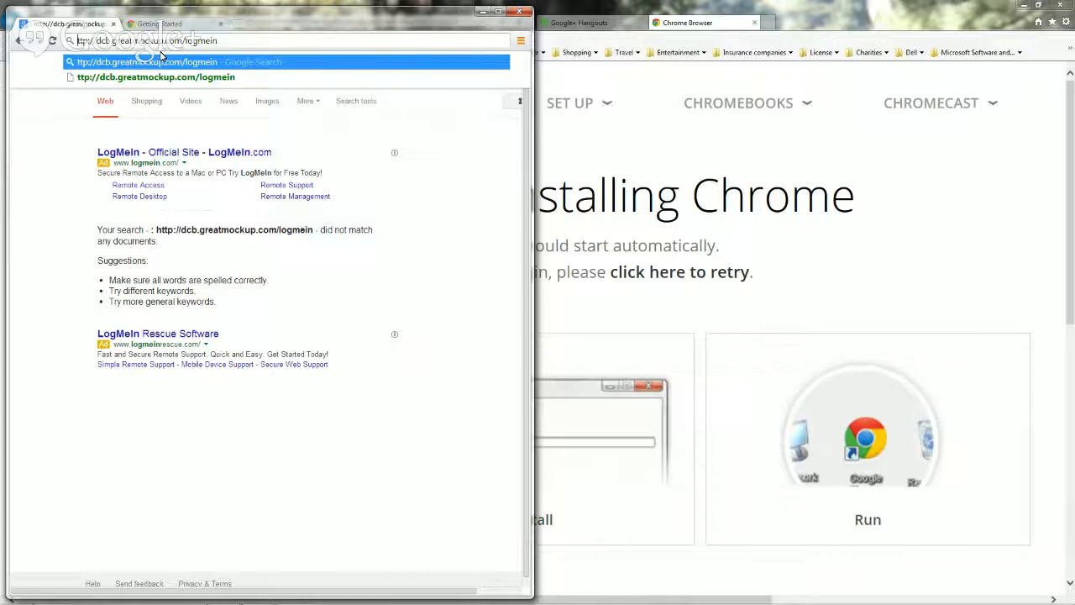
type("h")
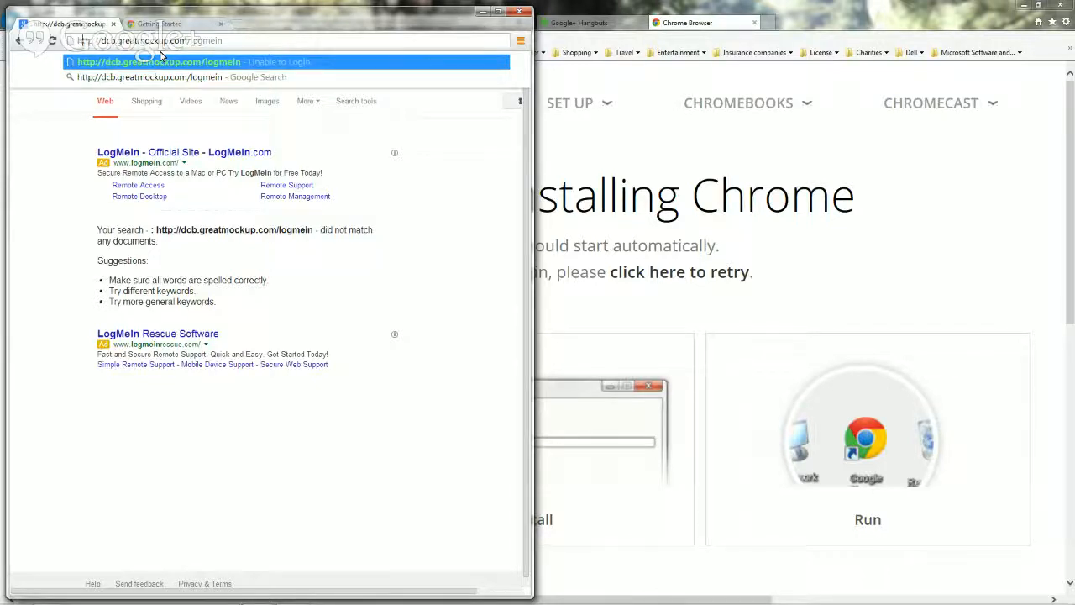
key("Return")
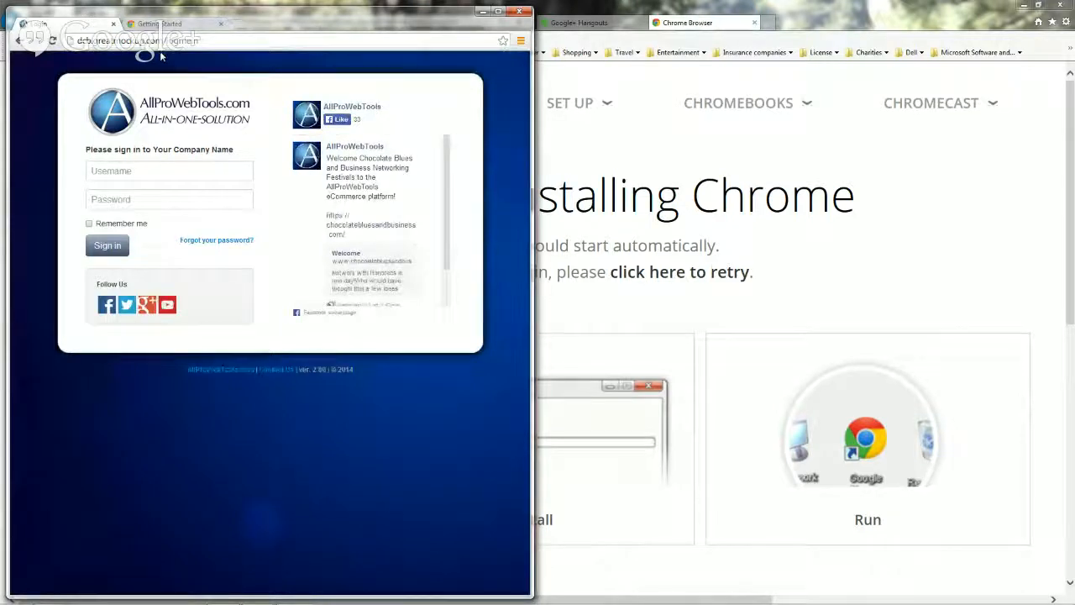
Check the welcome email for credentials, then enter the account's username and password on the sign-in form.
left_click(91, 172)
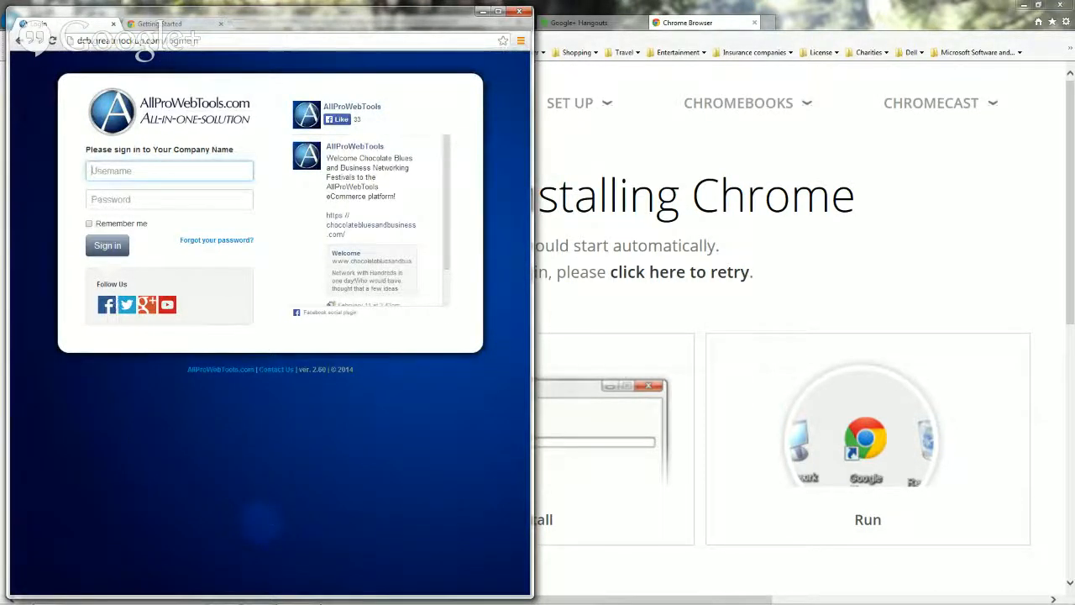
mouse_move(313, 600)
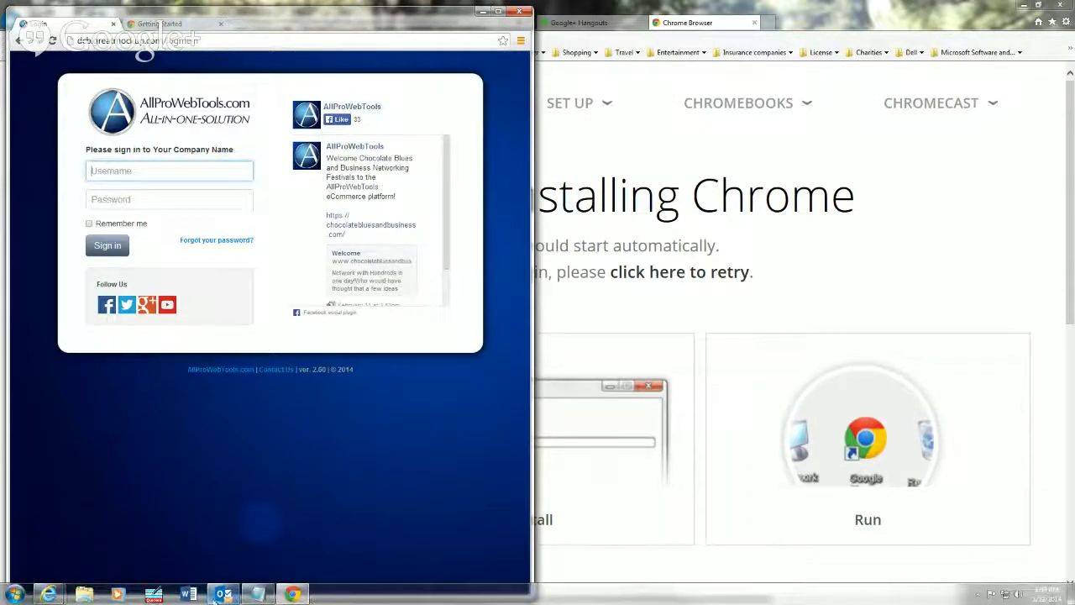
left_click(222, 595)
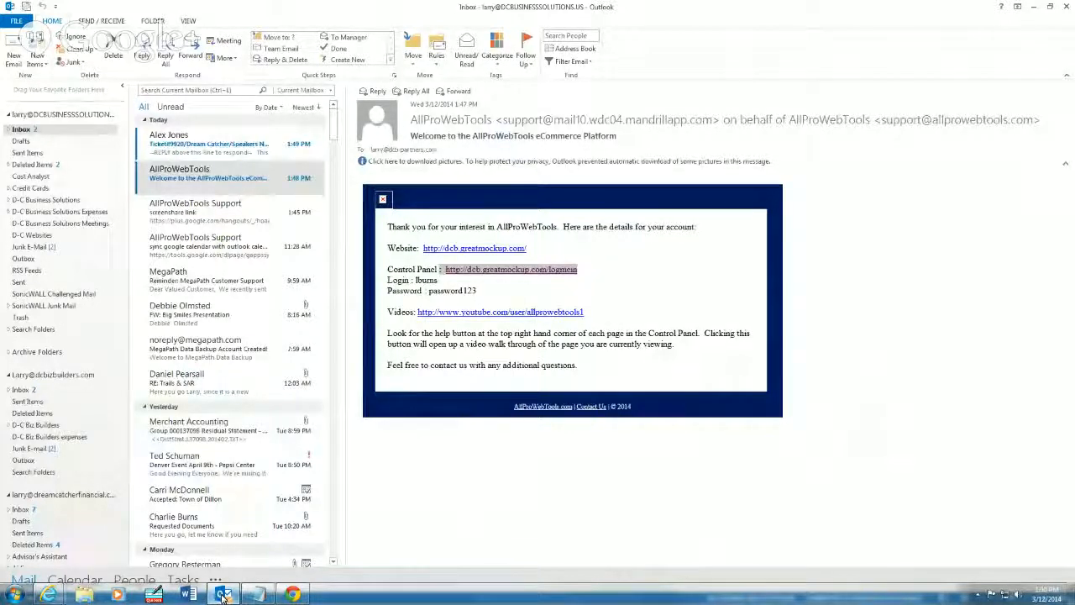
left_click(222, 597)
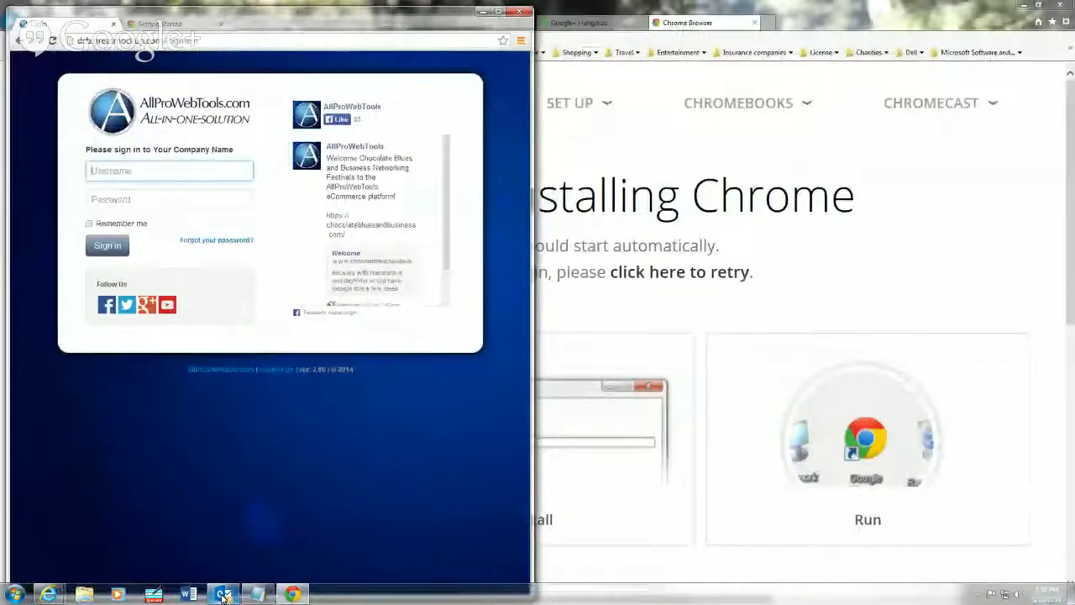
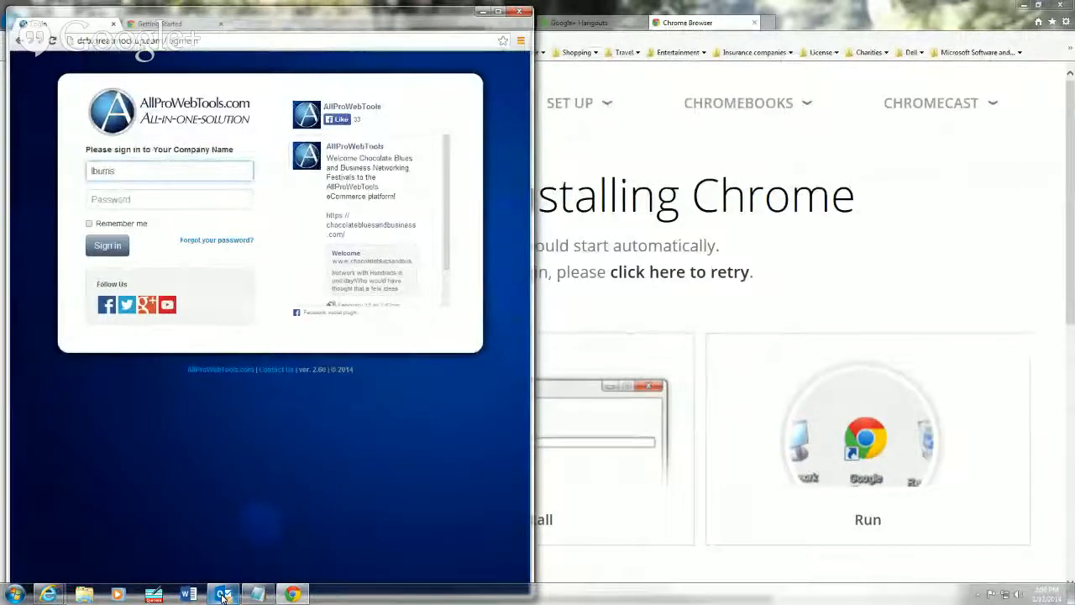
key("Tab")
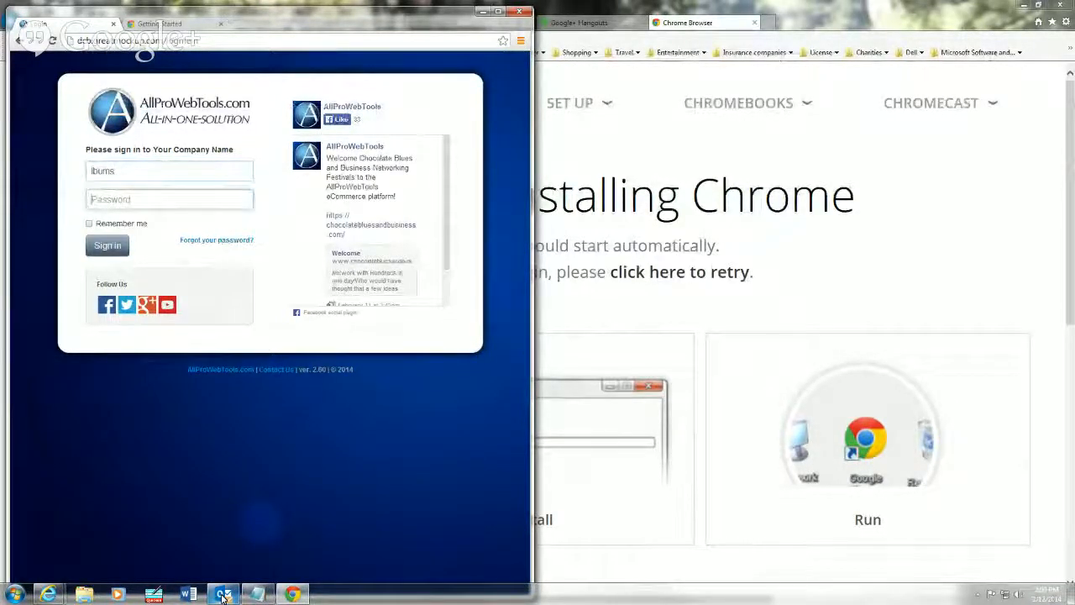
type("p")
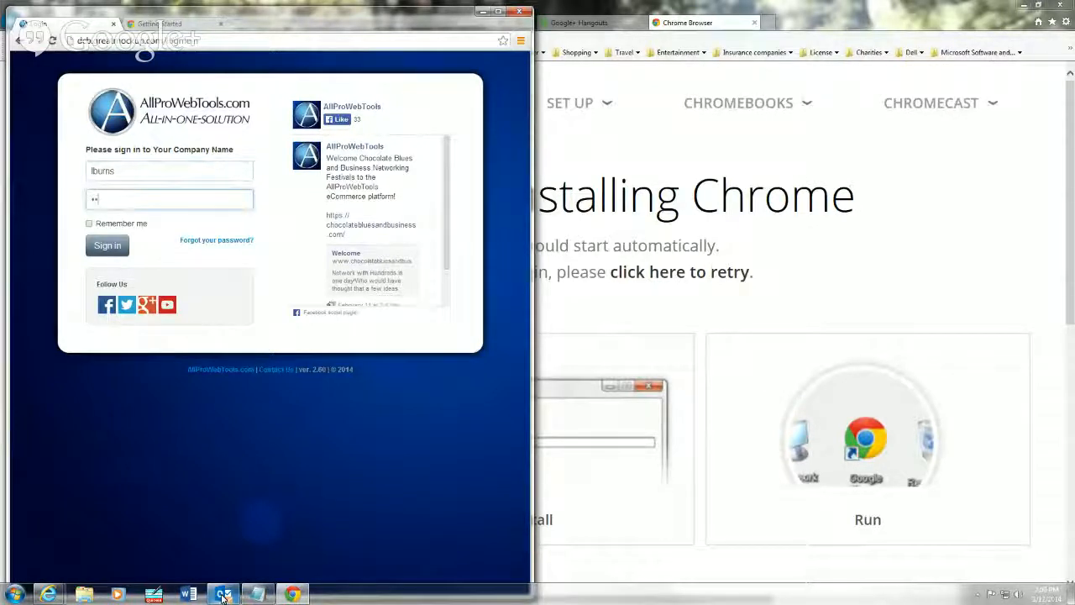
type("a••••••••")
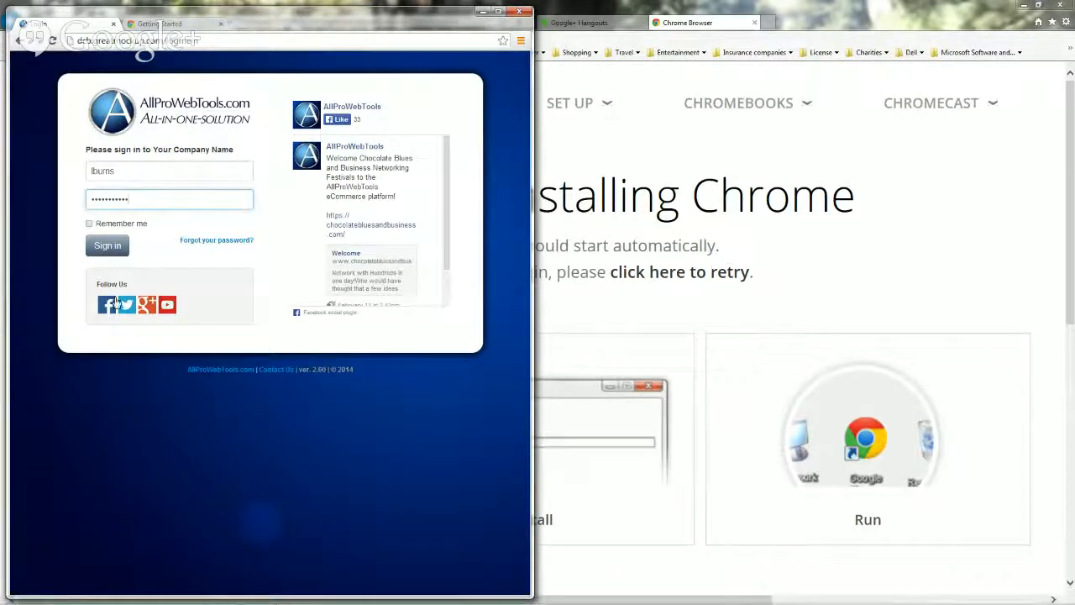
Sign in, then enter and confirm the new account password.
left_click(103, 246)
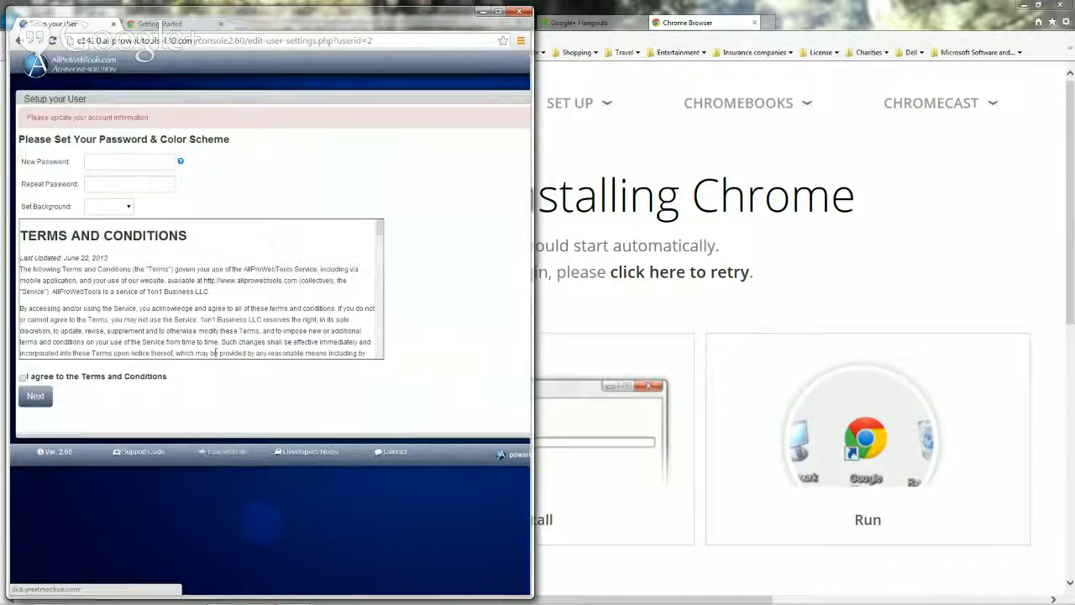
left_click(94, 162)
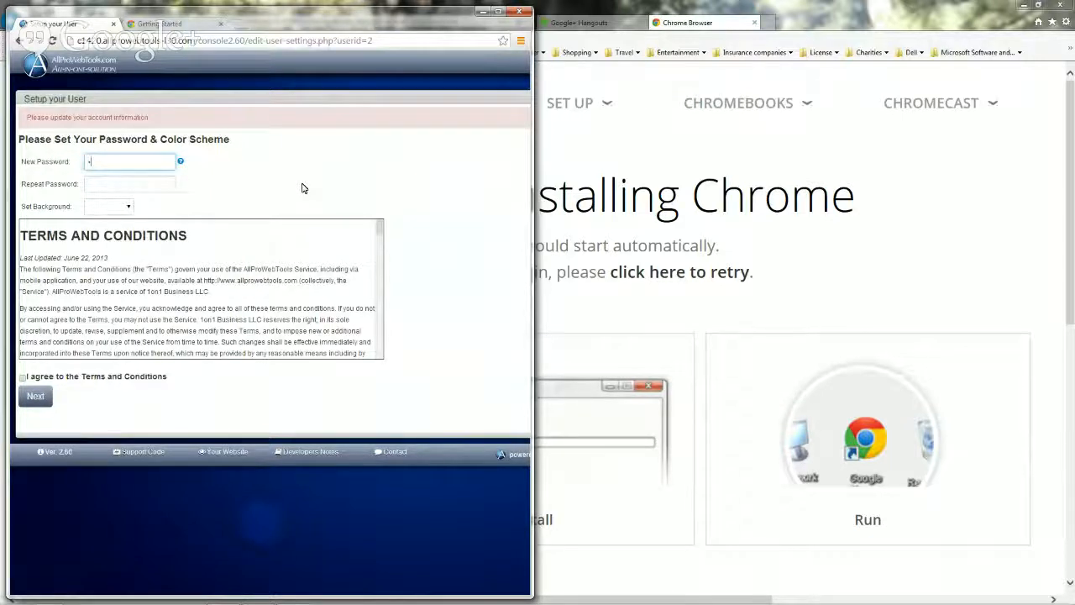
type("•••••••••")
key("Tab")
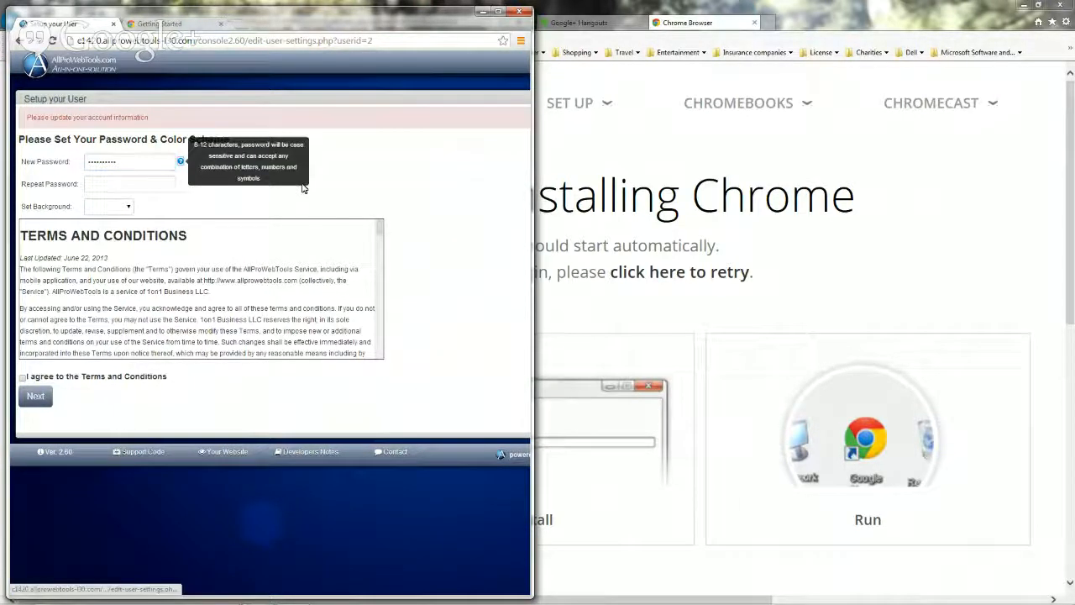
left_click(88, 183)
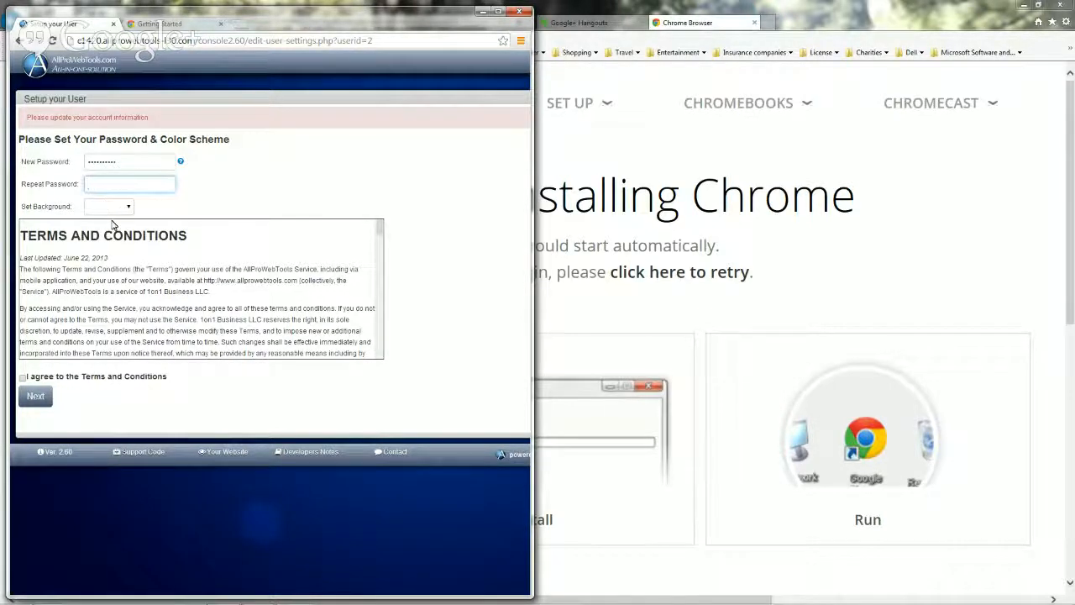
type("**********")
Choose the Mountain Village background and accept the terms and conditions.
left_click(130, 207)
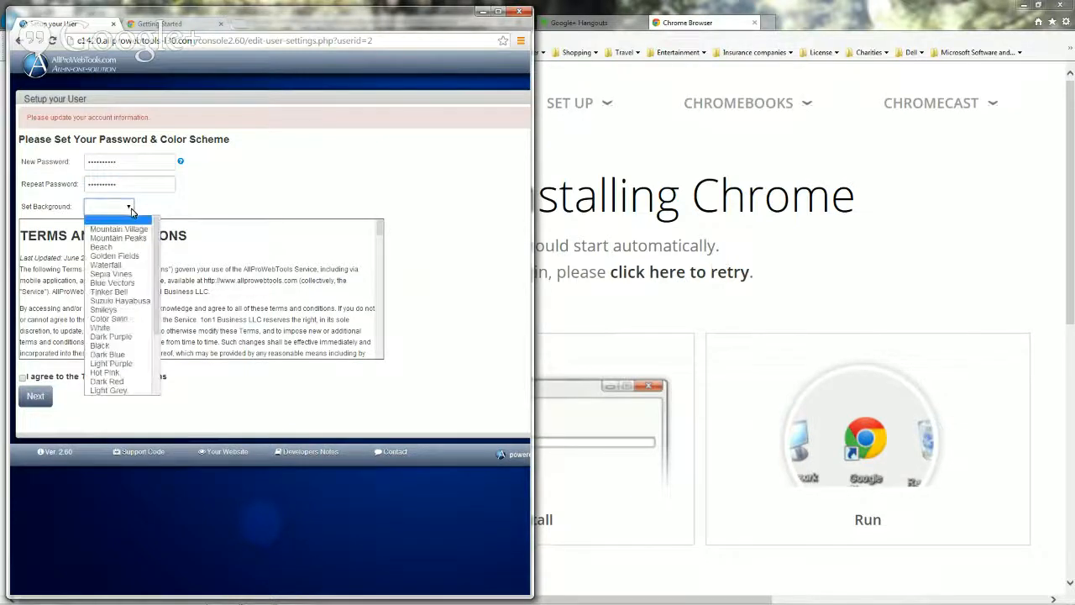
left_click(130, 233)
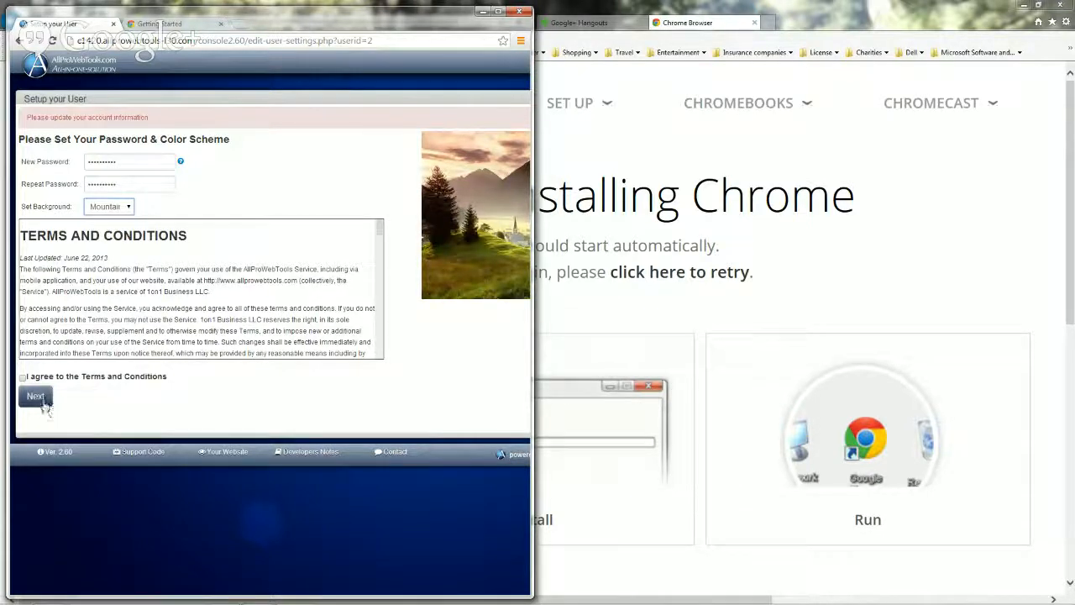
left_click(24, 378)
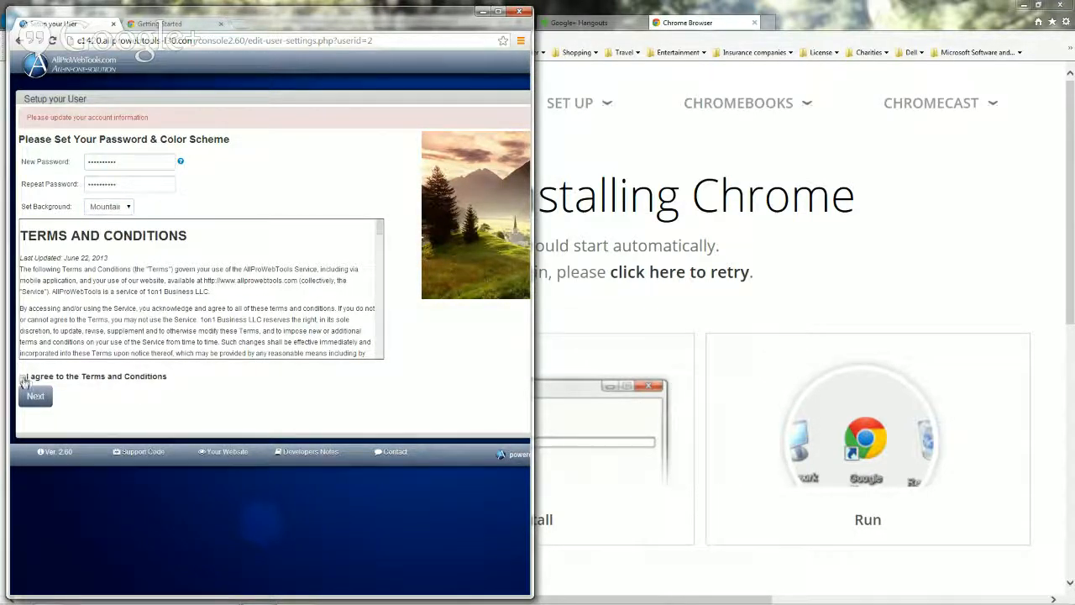
Start site setup, match billing and shipping to physical, and name the company 'DC Business Solutions, LLC'.
left_click(36, 398)
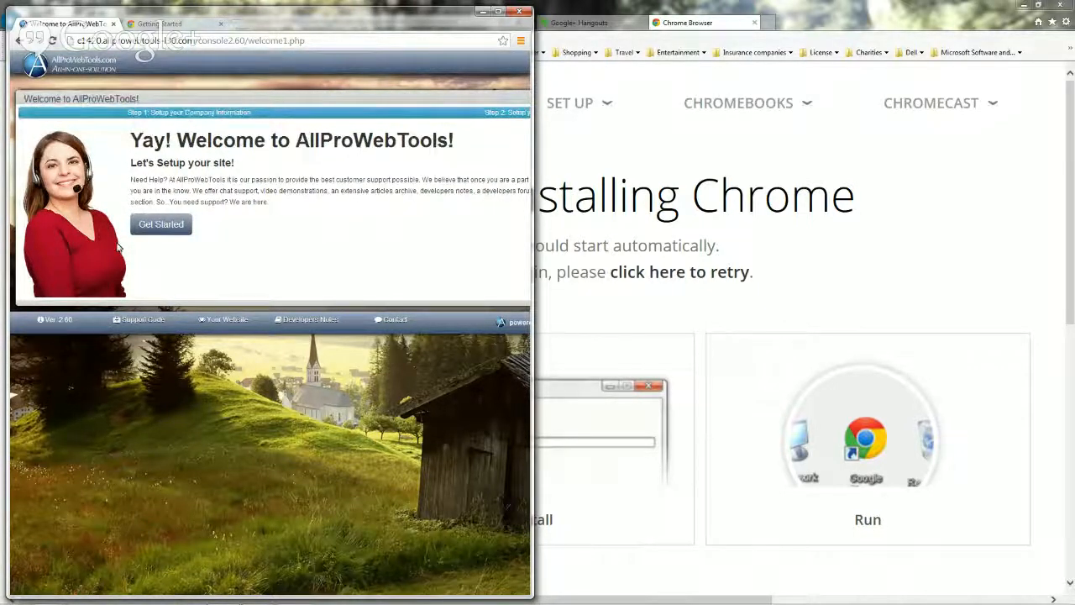
left_click(161, 226)
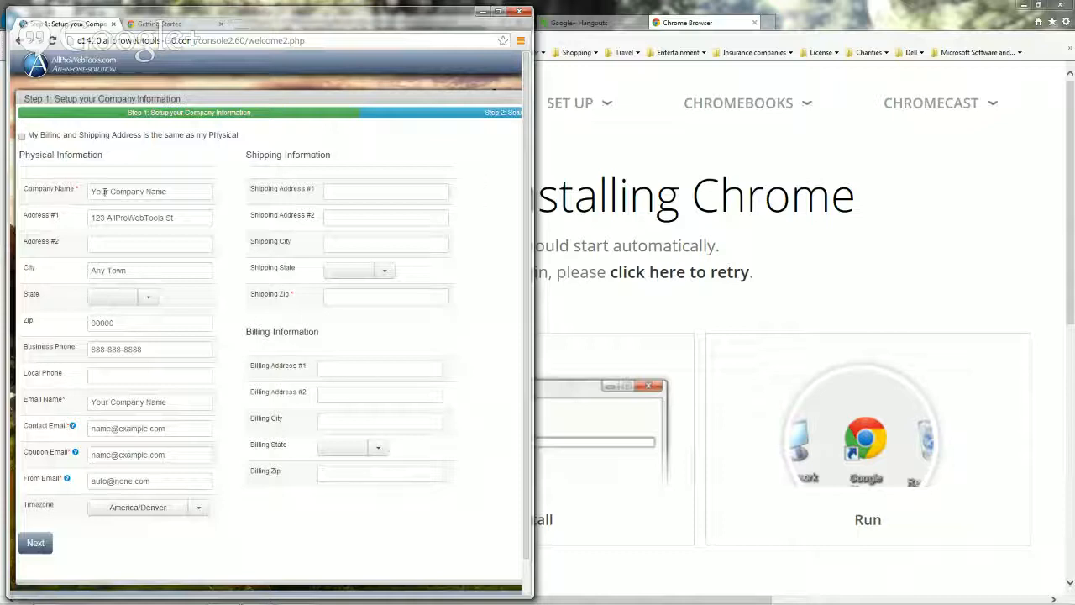
left_click(22, 135)
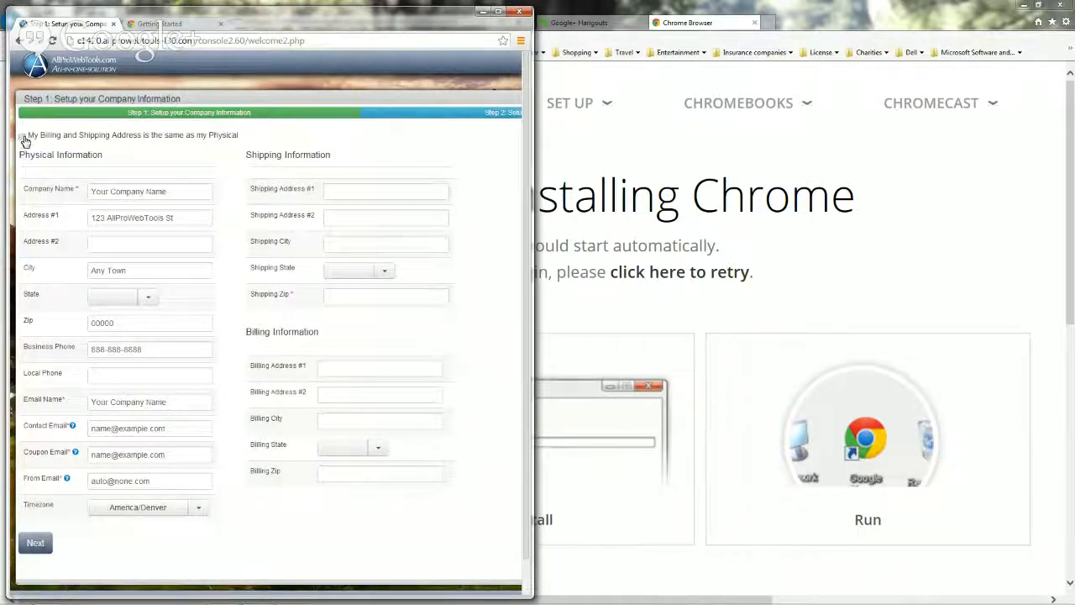
left_click(100, 191)
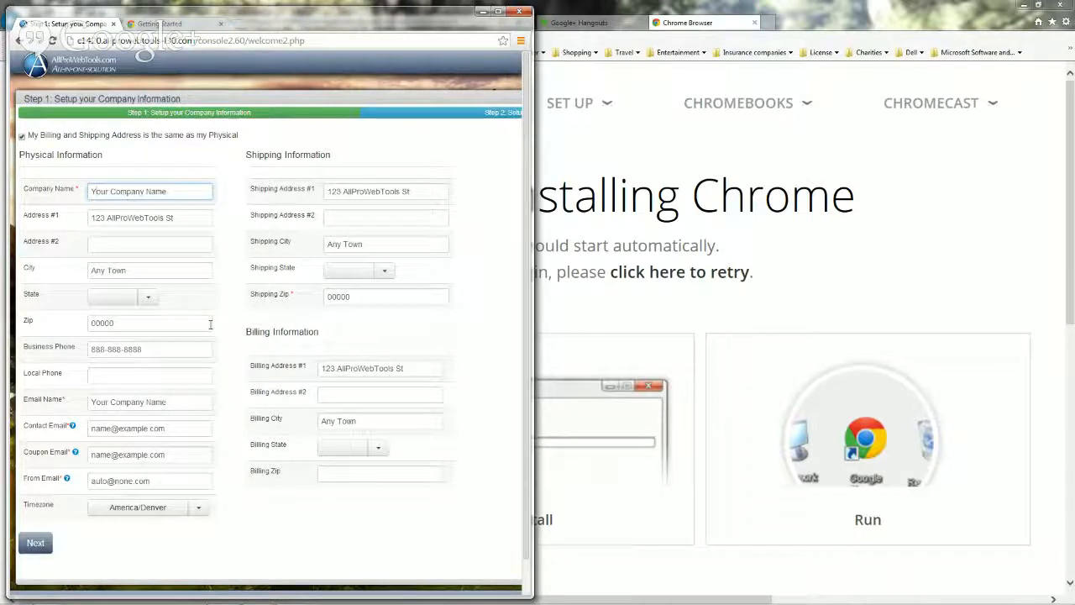
key("BackSpace")
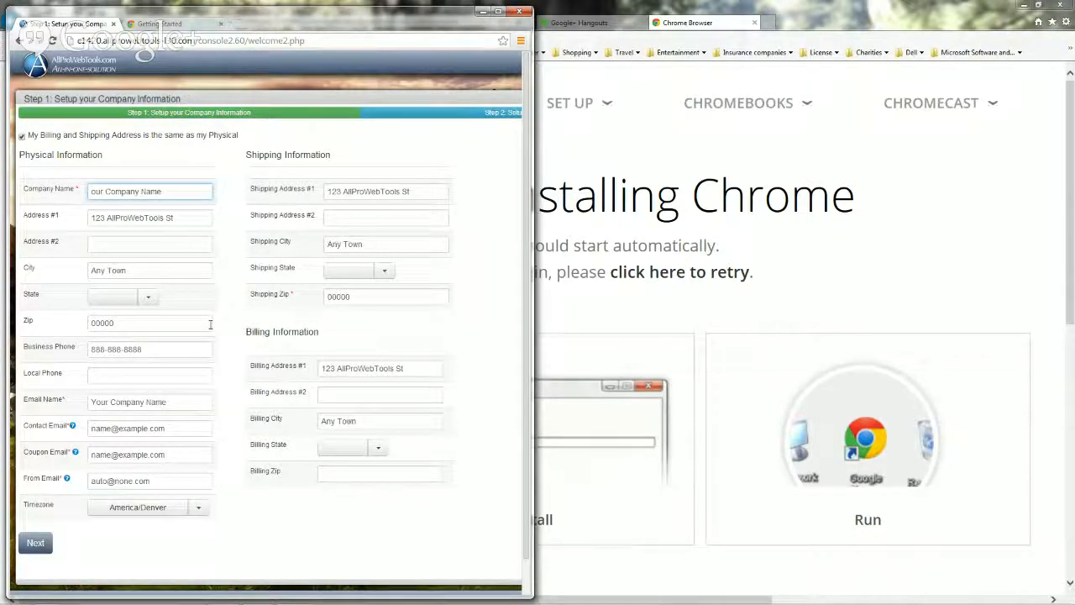
type("DC ")
type("Busi")
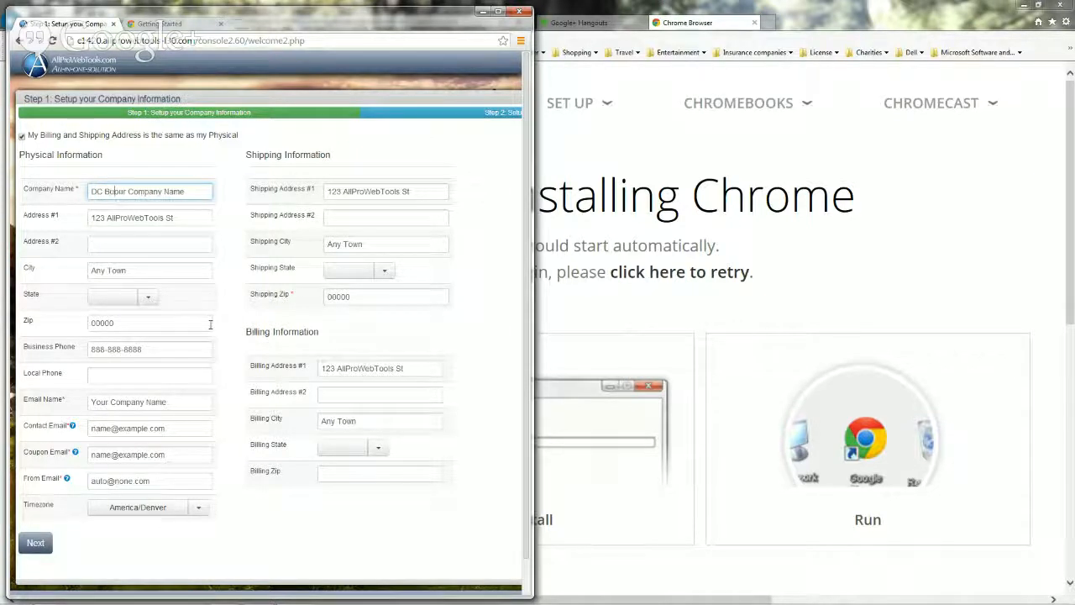
type("ne")
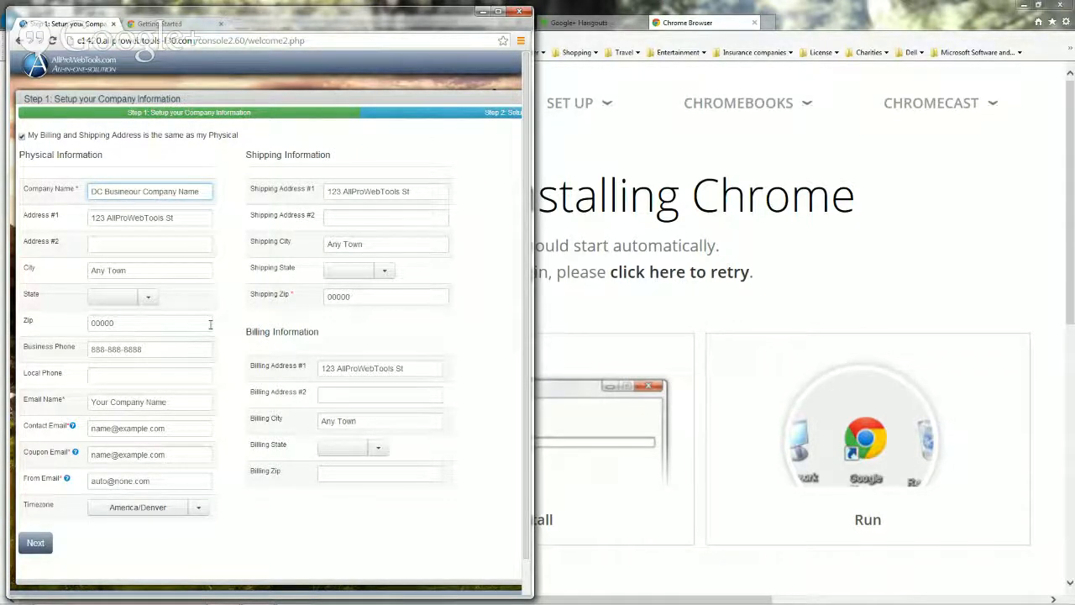
type("ss Solutions")
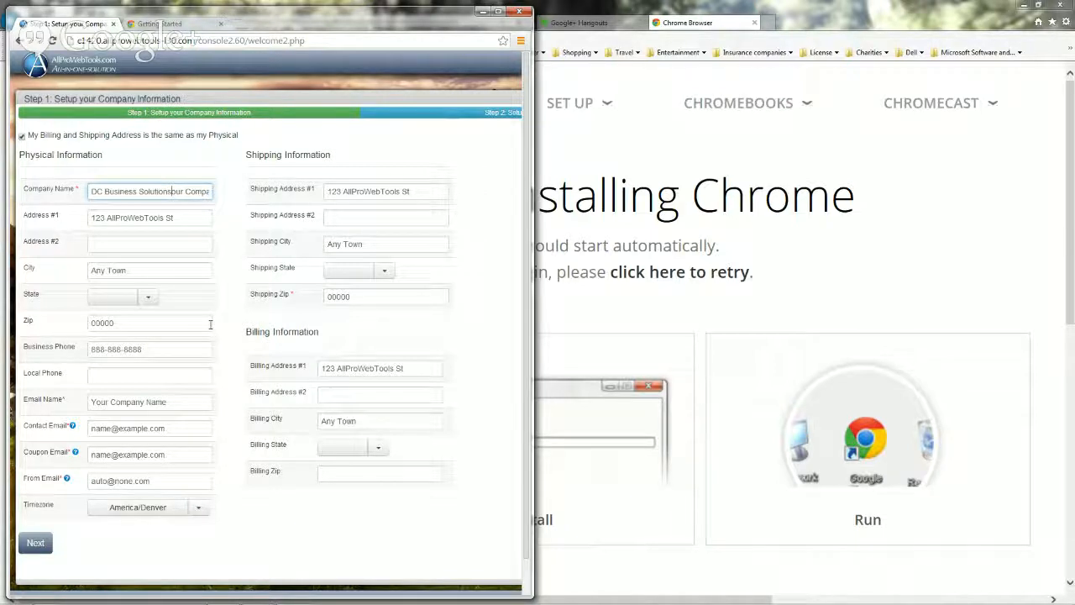
type(", LLC")
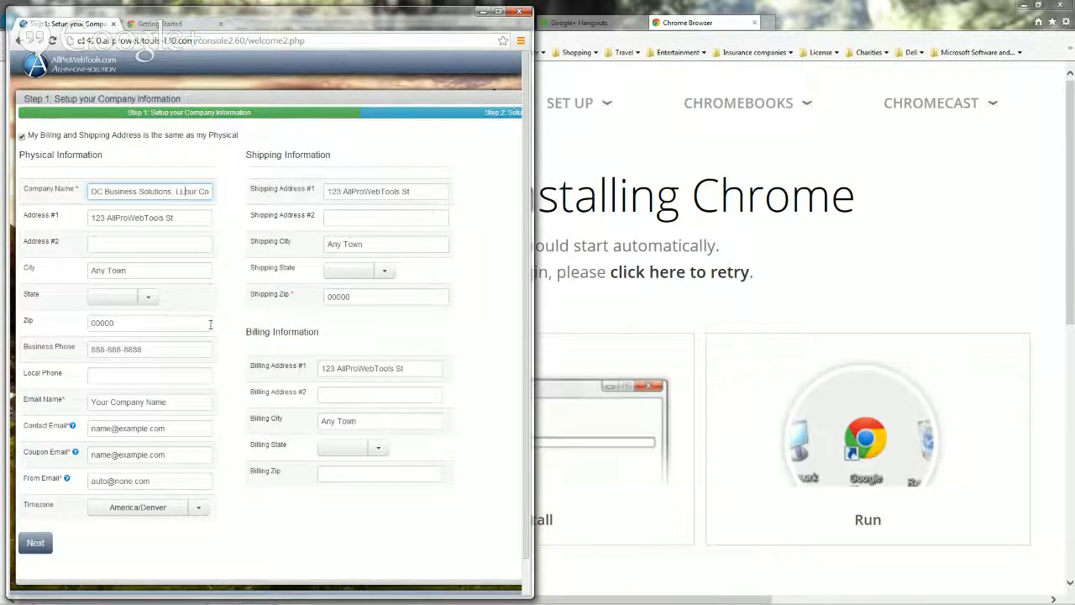
key("Delete")
key("Delete")
key("Delete")
key("Delete")
key("Delete")
key("Delete")
key("Delete")
key("Delete")
key("Delete")
key("Delete")
key("Delete")
key("Delete")
key("Delete")
key("Delete")
key("Delete")
key("Delete")
Replace the sample street address, city, state and zip with the company's own.
left_click_drag(177, 218, 71, 225)
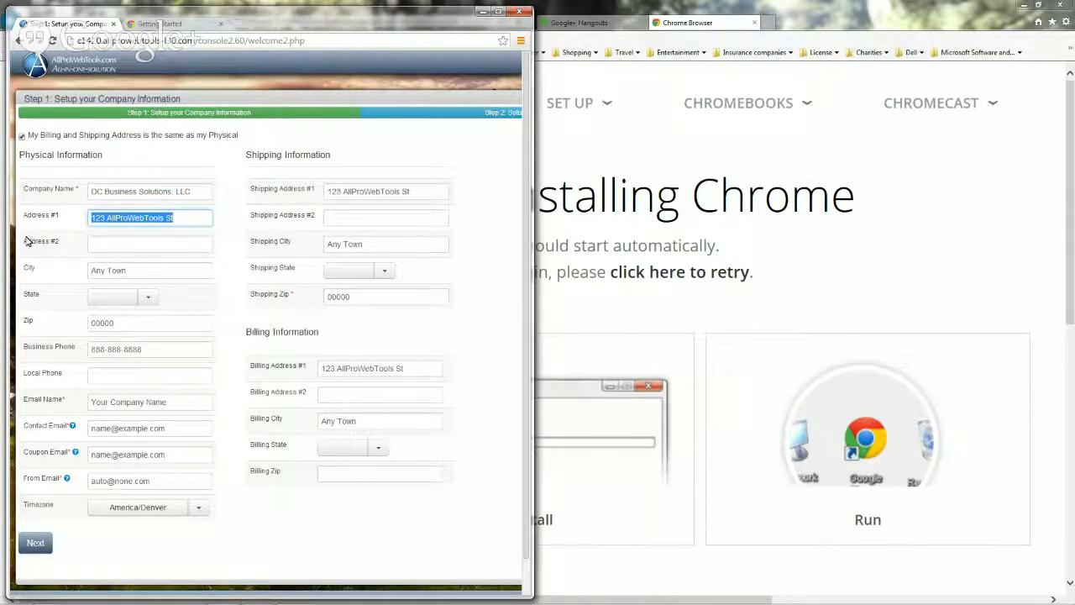
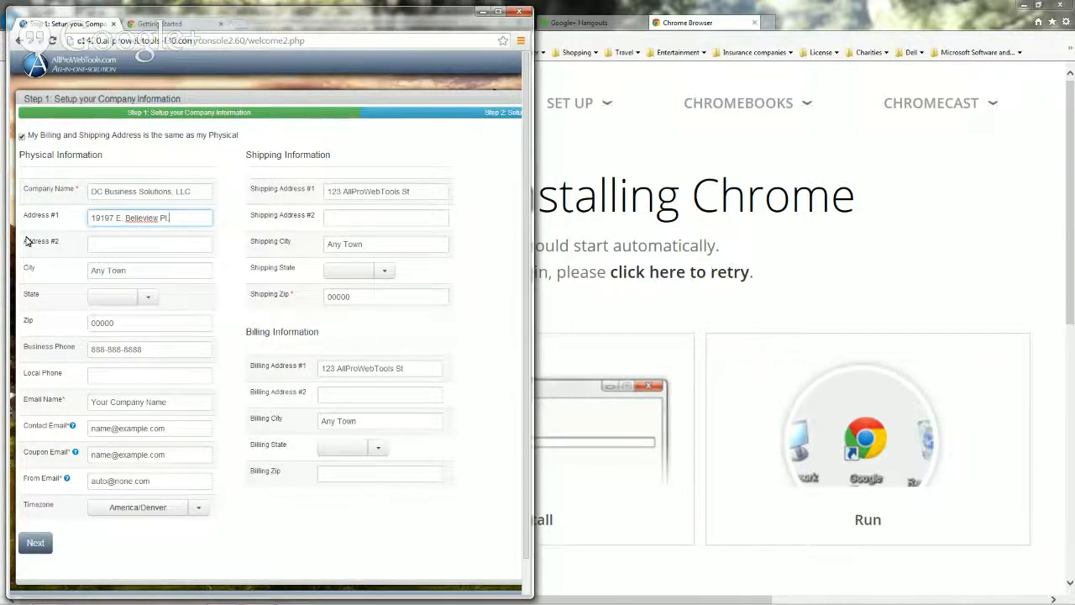
left_click(149, 270)
left_click_drag(150, 271, 57, 281)
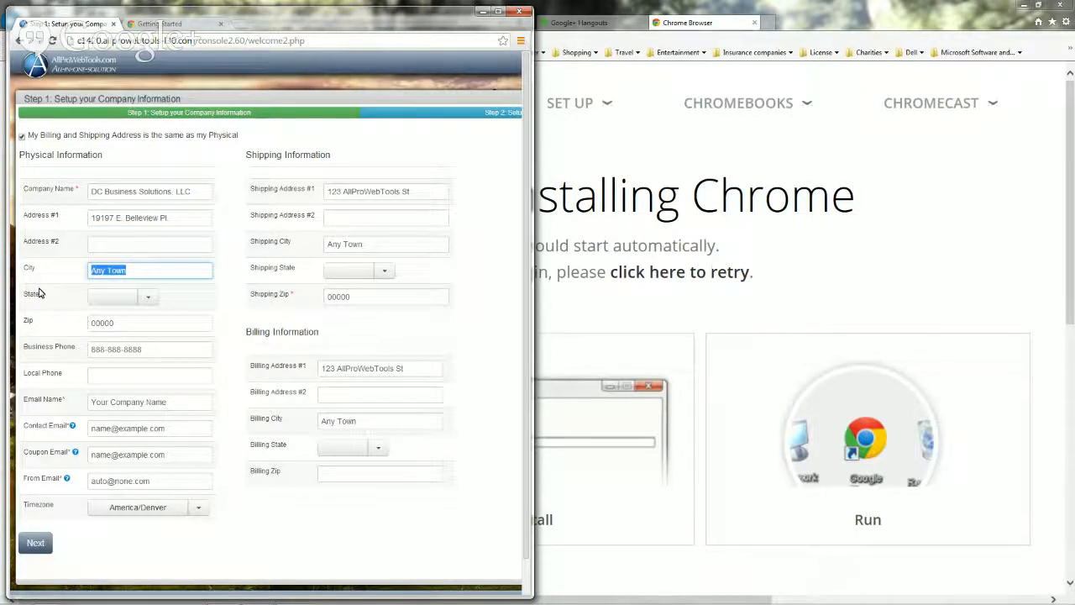
type("Centennial")
left_click(154, 298)
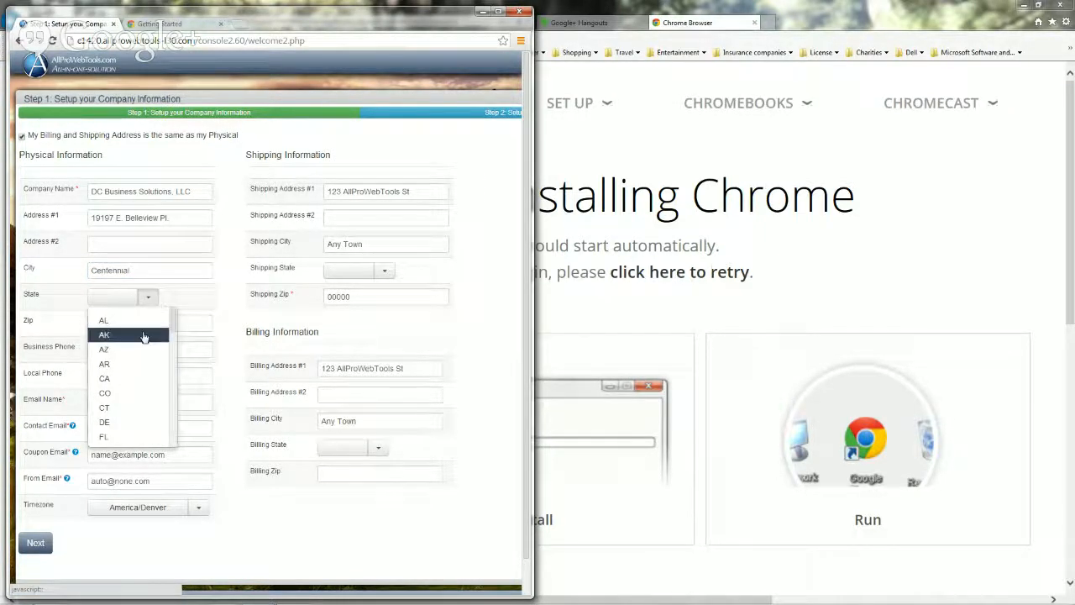
left_click(126, 392)
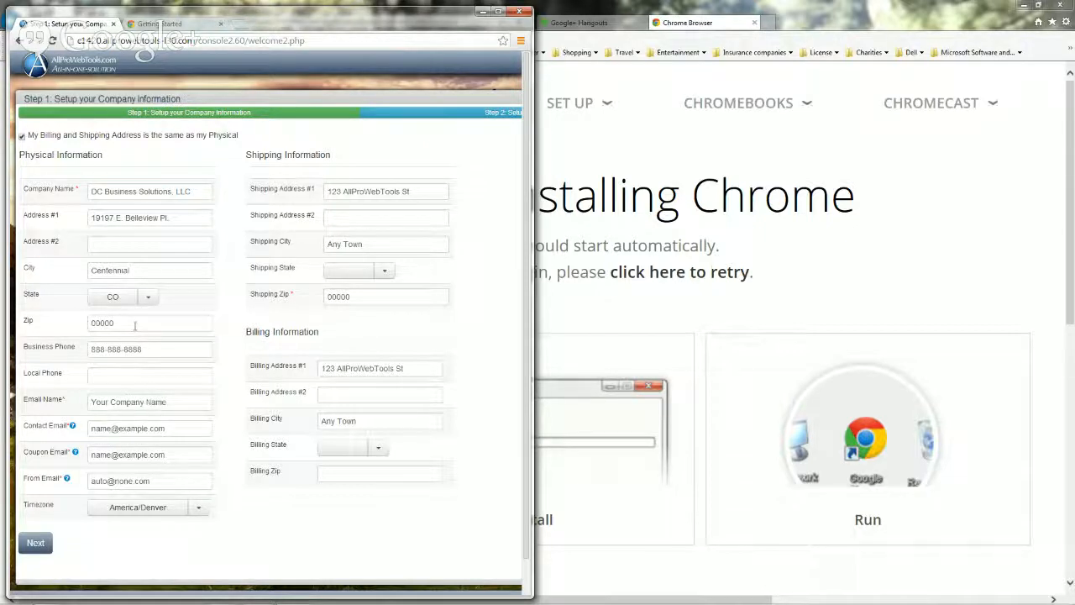
left_click_drag(158, 323, 77, 320)
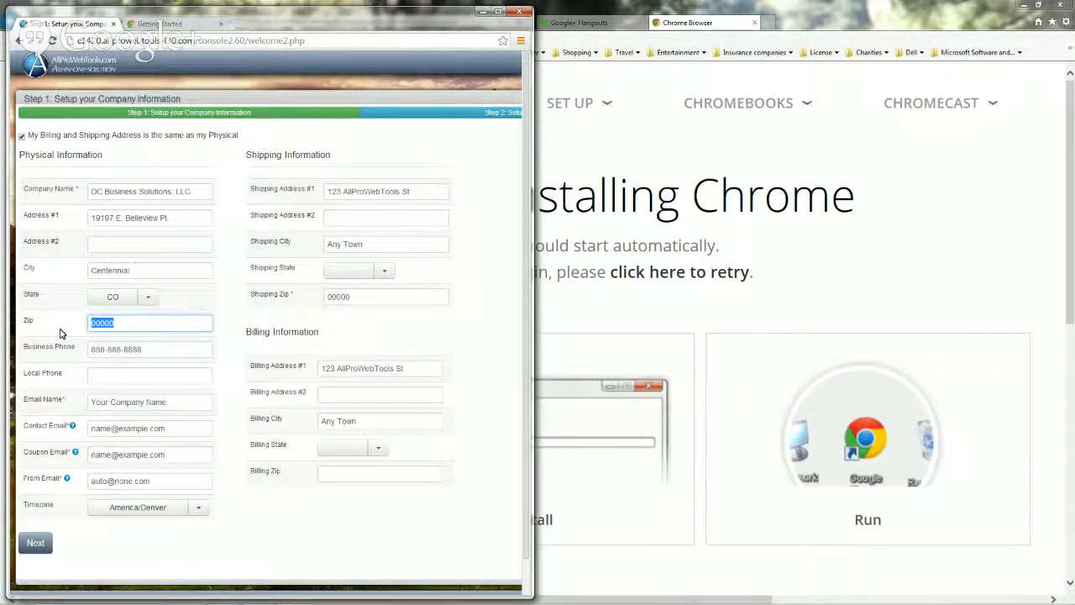
type("80015")
Enter the business phone number and set the Email Name to 'DC Business Solutions'.
left_click_drag(156, 349, 2, 359)
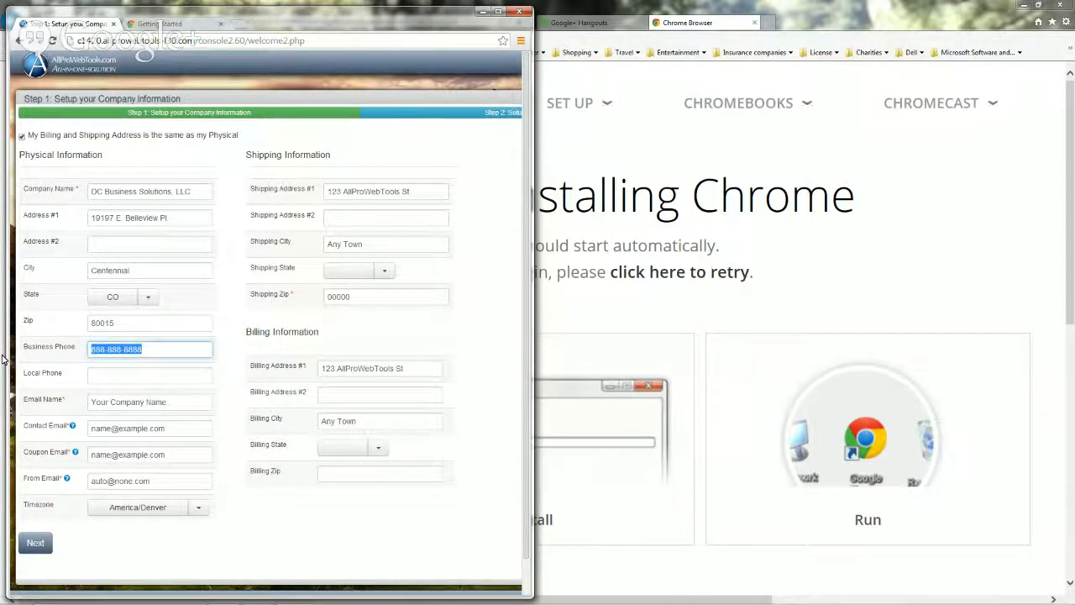
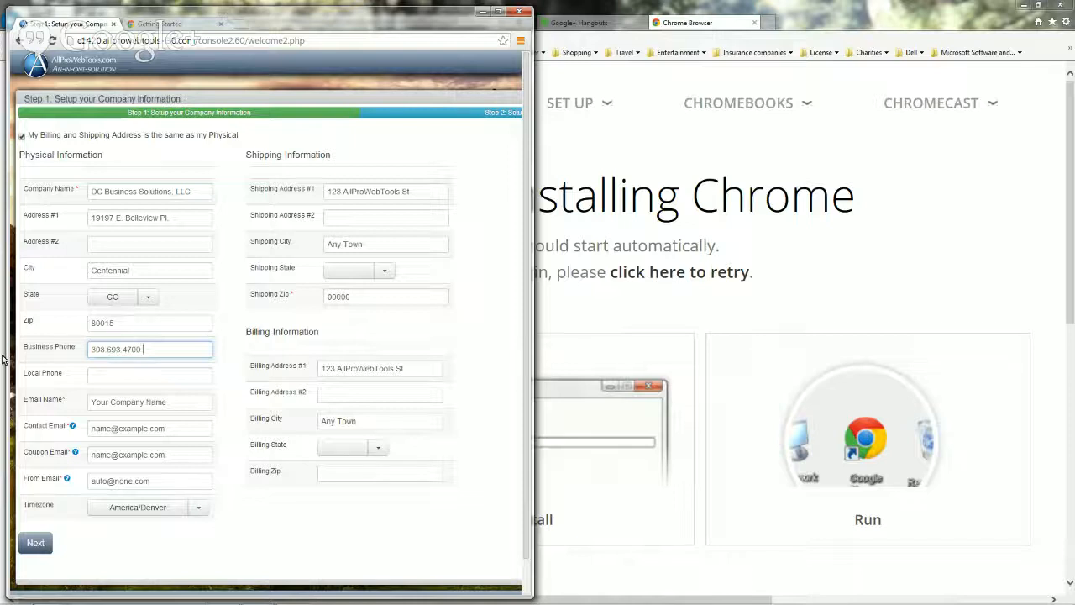
left_click(176, 399)
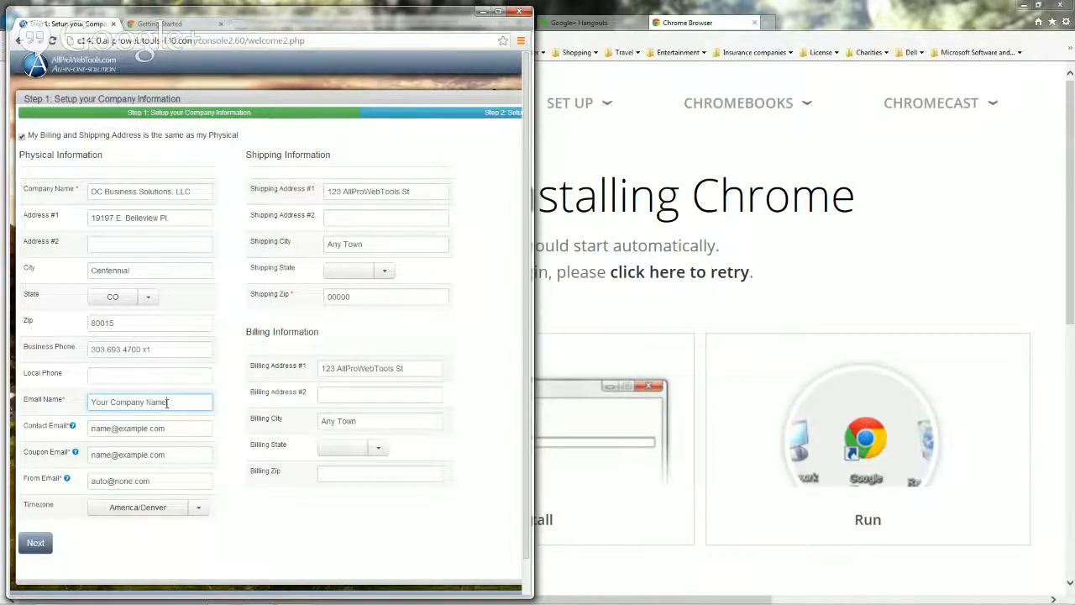
left_click_drag(168, 401, 29, 410)
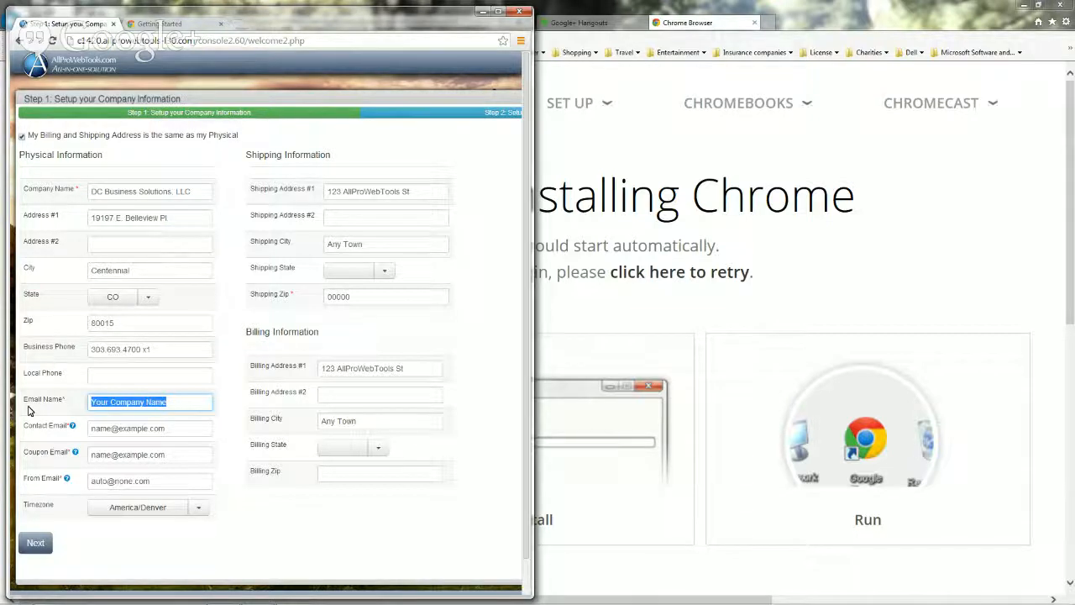
type("DC")
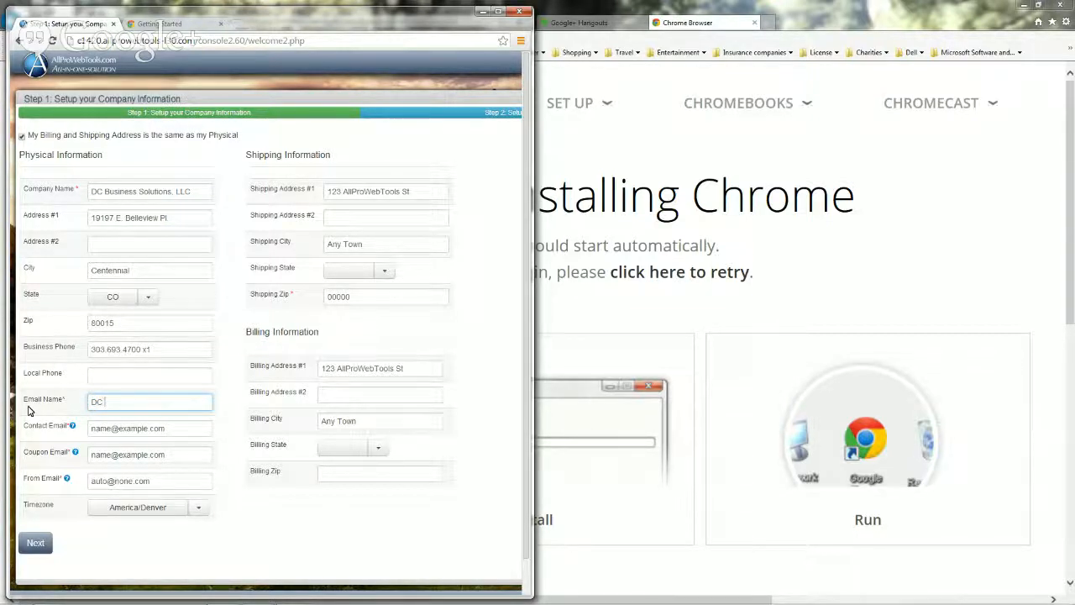
type("Business Solutions")
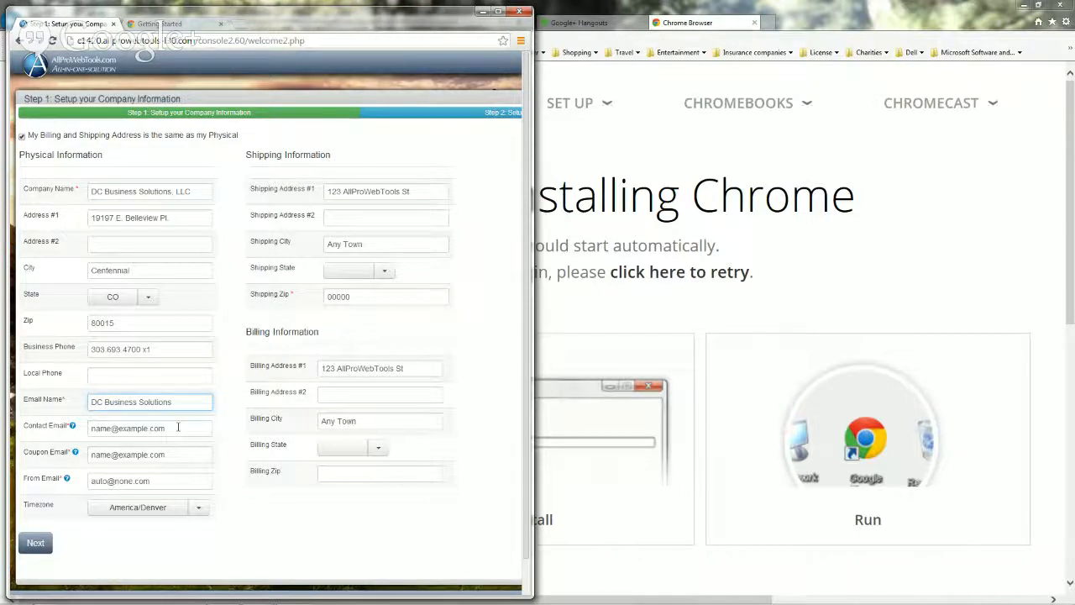
Replace the placeholder Contact Email with the company contact's e-mail address.
left_click_drag(178, 426, 47, 435)
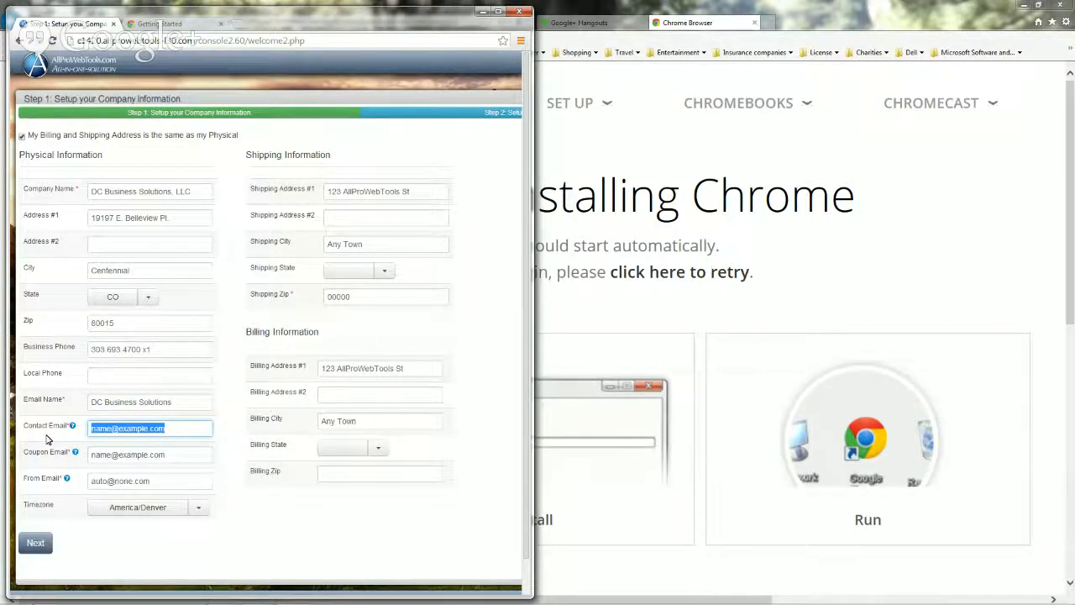
key("BackSpace")
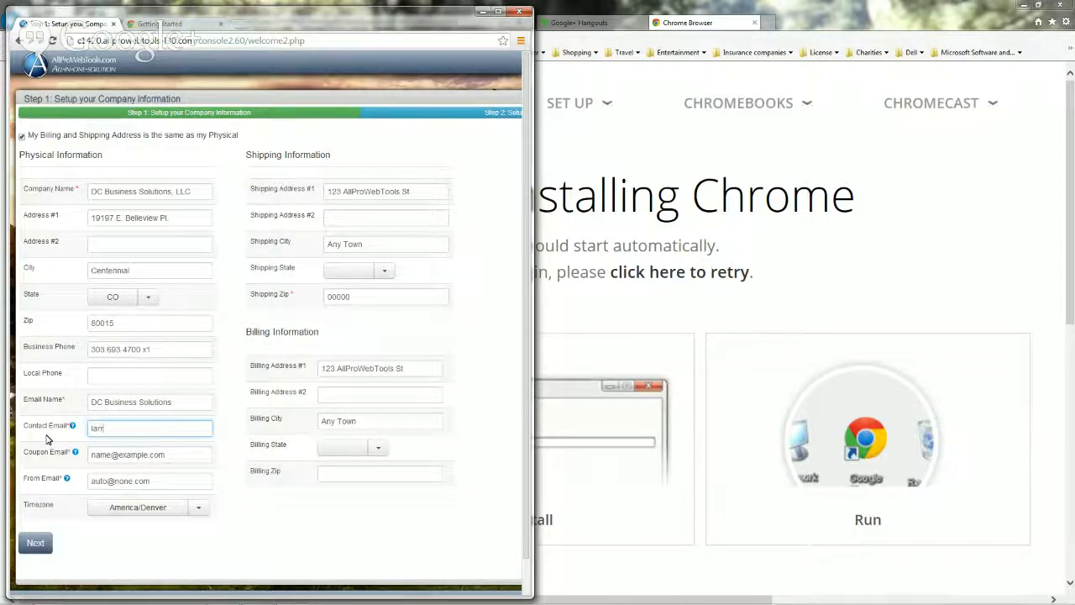
Copy that contact e-mail into the Coupon Email and From Email fields.
left_click_drag(168, 454, 70, 459)
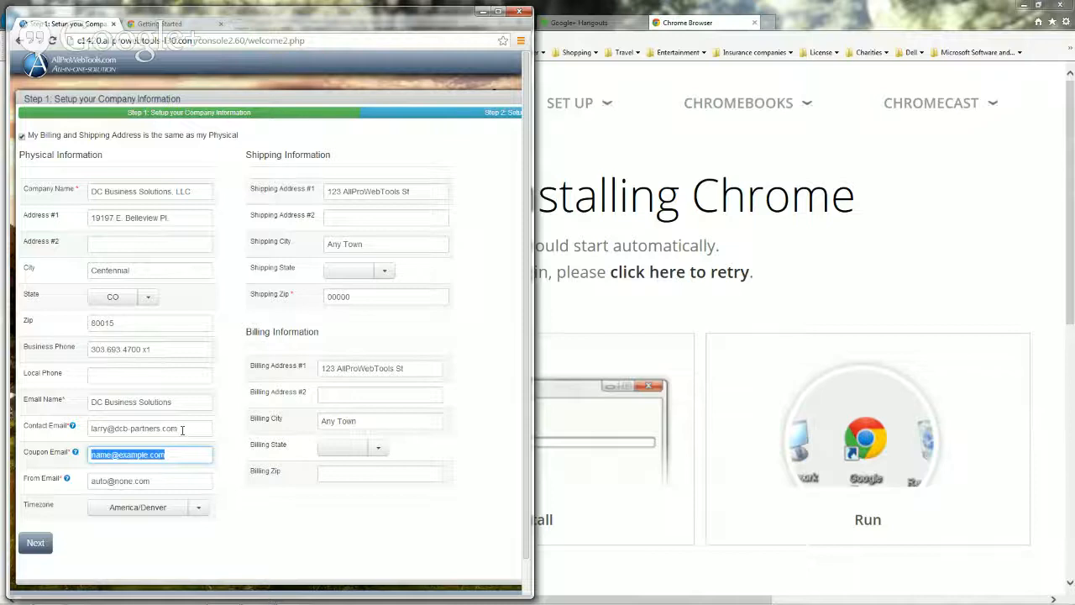
left_click_drag(178, 428, 82, 445)
key("ctrl+c")
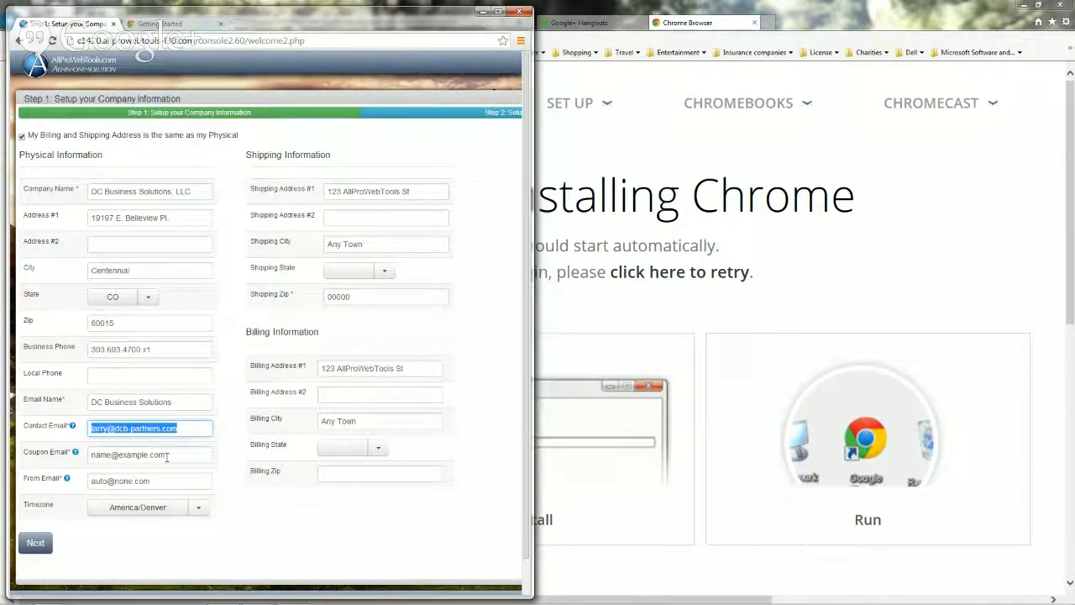
left_click_drag(167, 456, 54, 456)
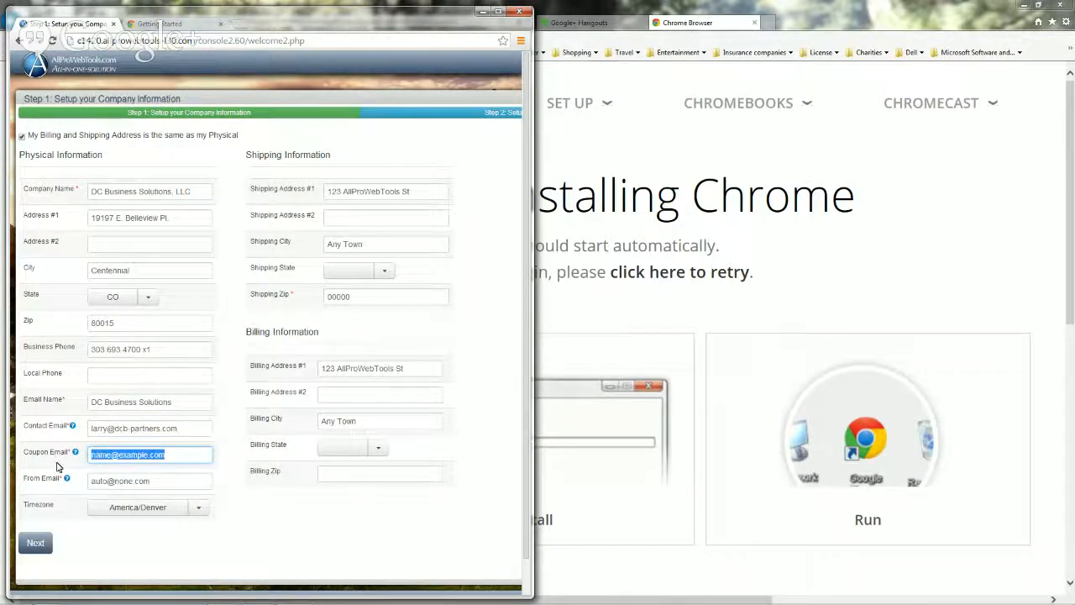
key("ctrl+v")
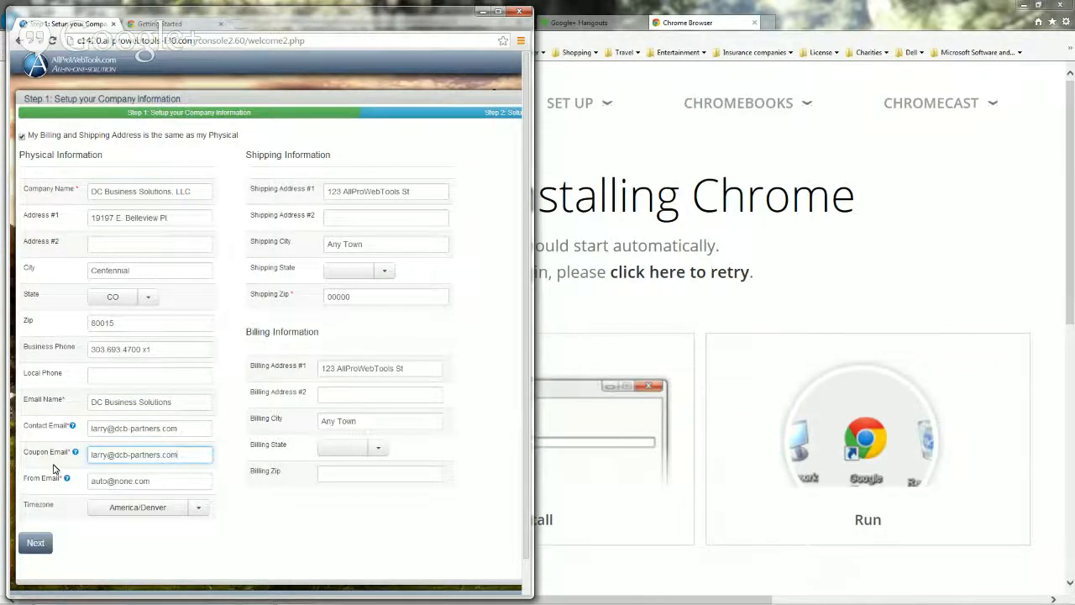
left_click(159, 476)
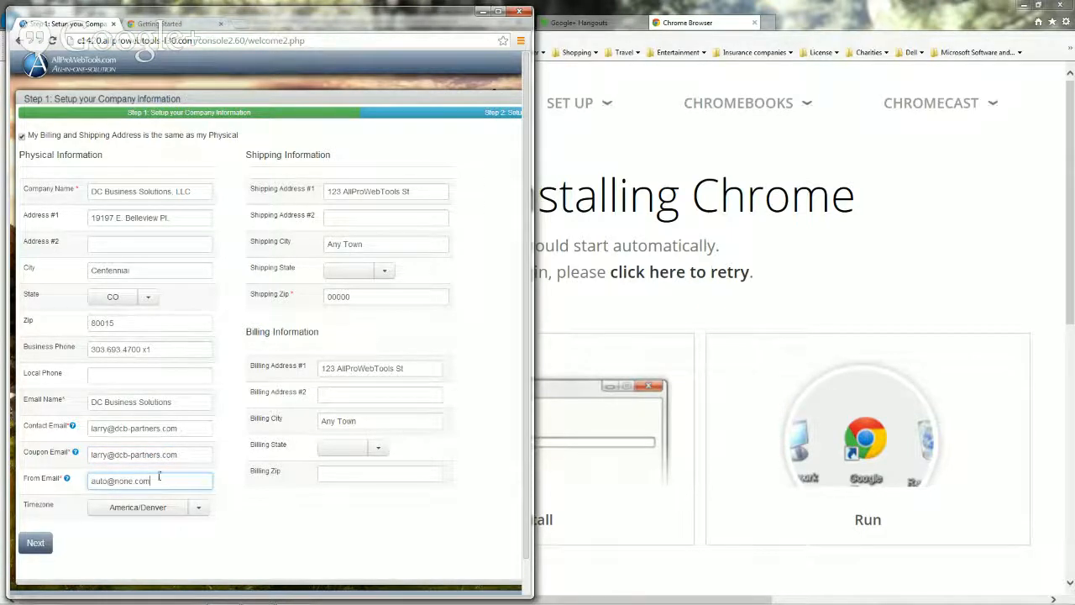
left_click_drag(158, 476, 49, 480)
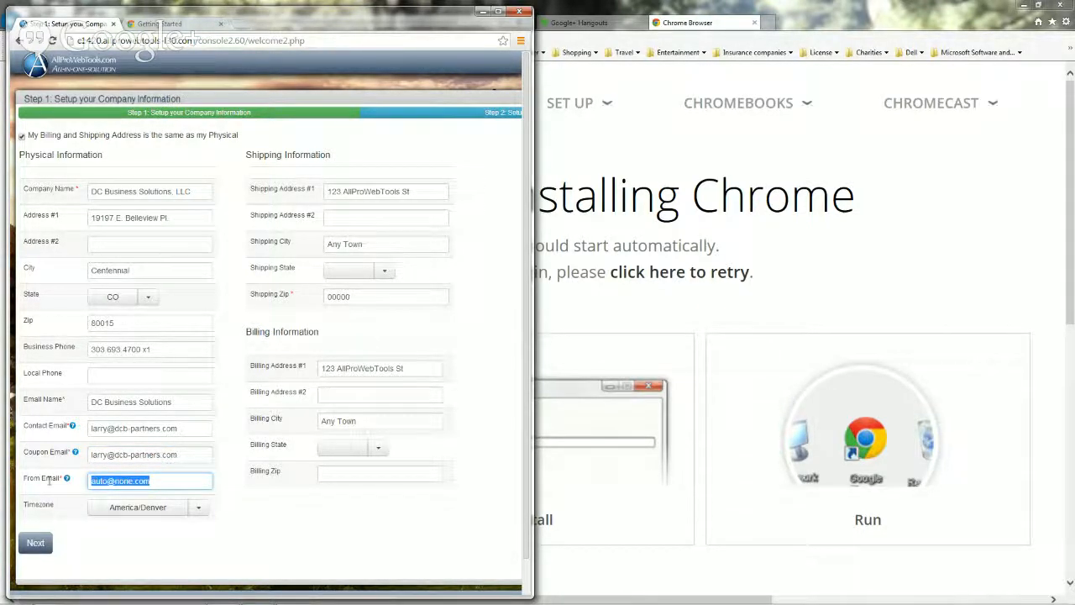
key("ctrl+v")
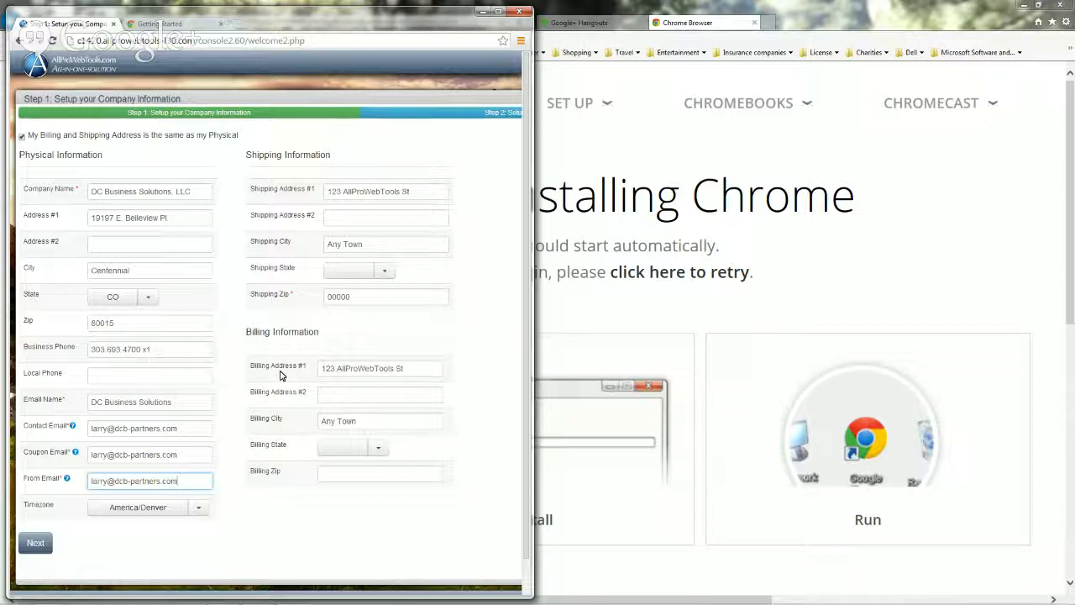
Submit the company information, fixing the zip error by using the physical address for billing and shipping.
left_click(34, 544)
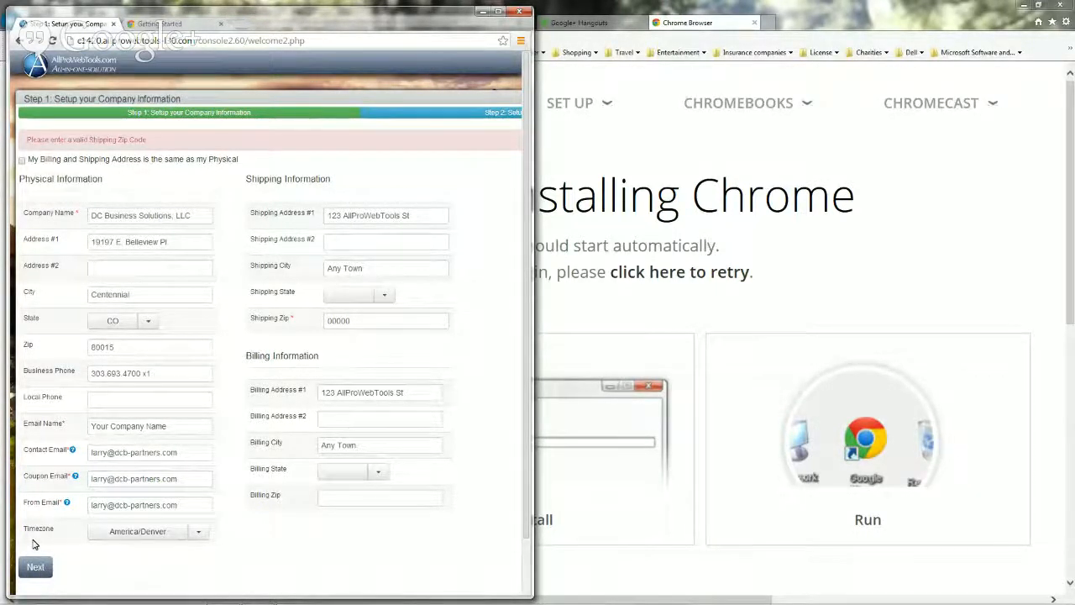
left_click(22, 159)
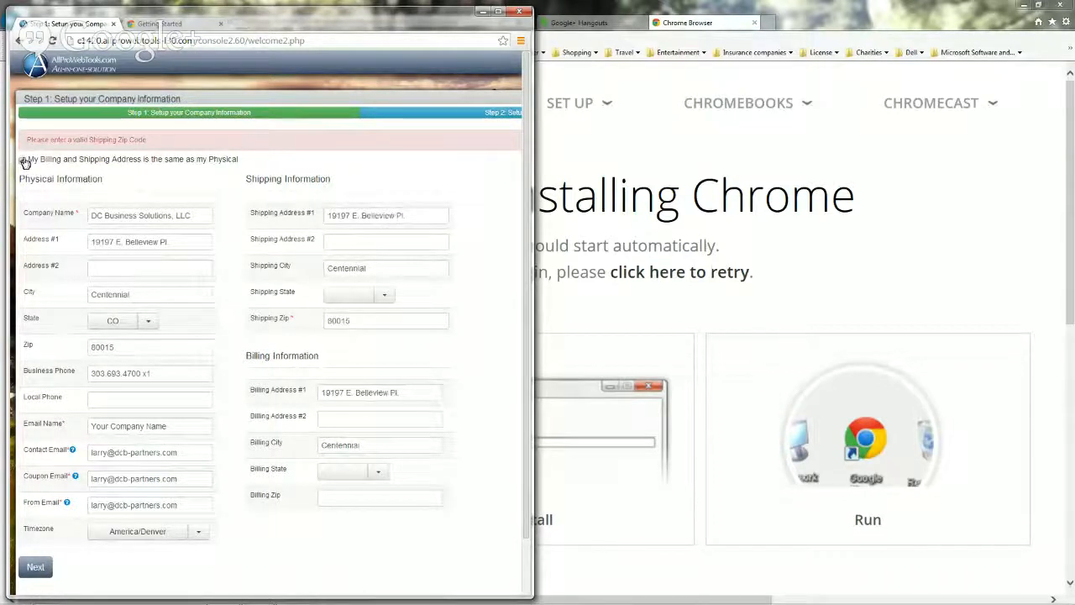
left_click(35, 567)
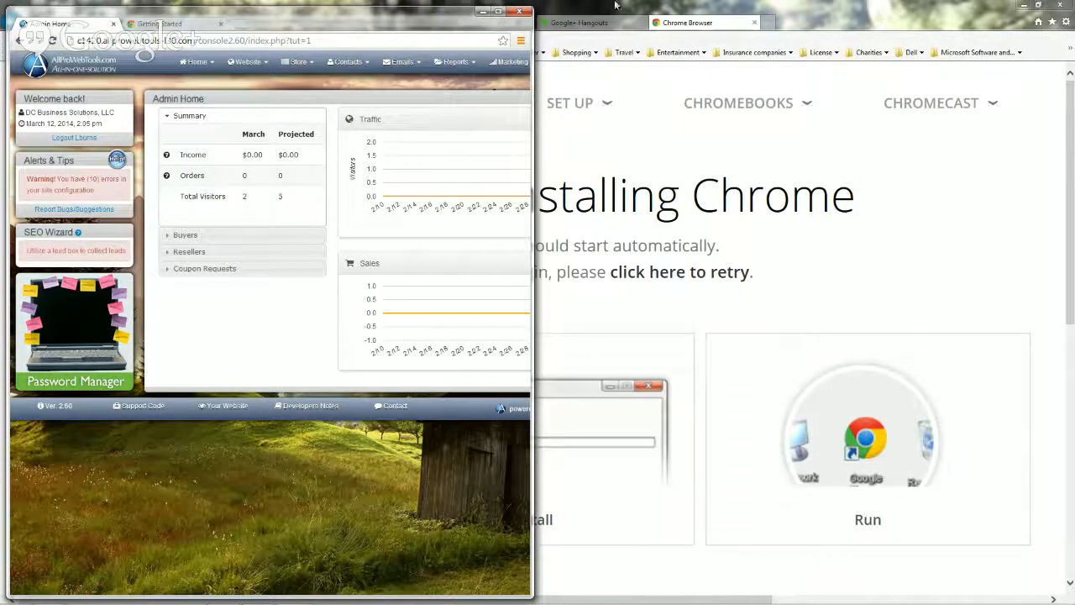
Maximize the browser window showing the Admin Home dashboard.
left_click(498, 11)
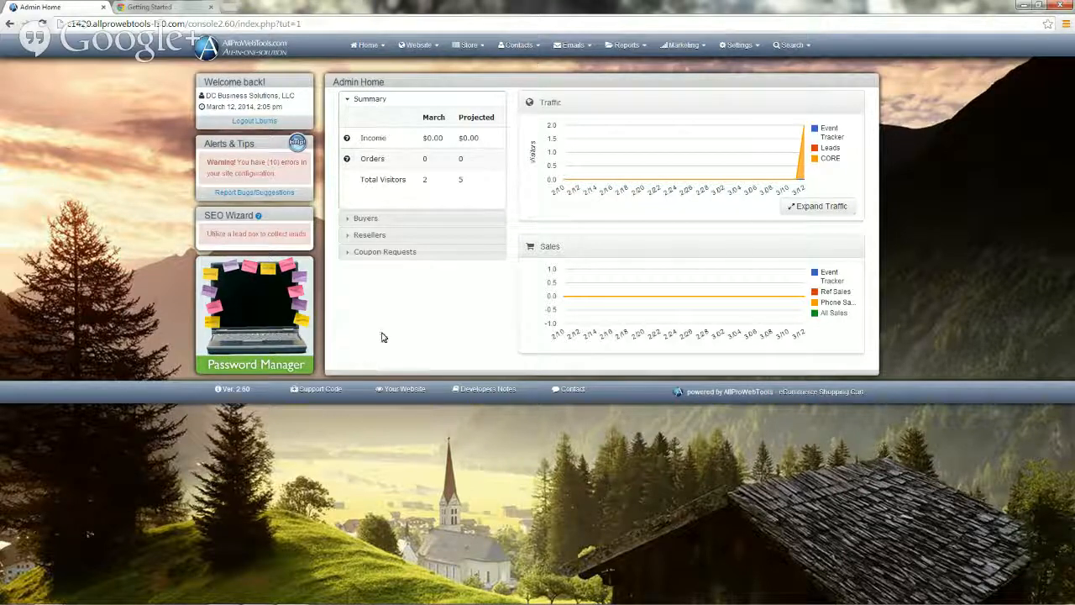
Show all contacts from the Contacts menu's View All option.
left_click(519, 48)
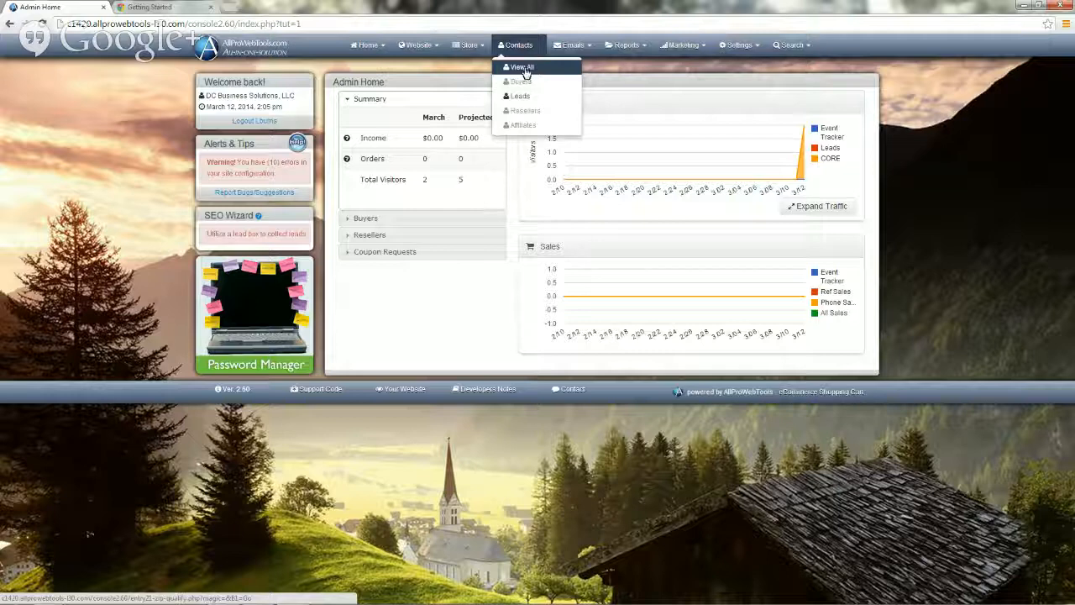
left_click(524, 69)
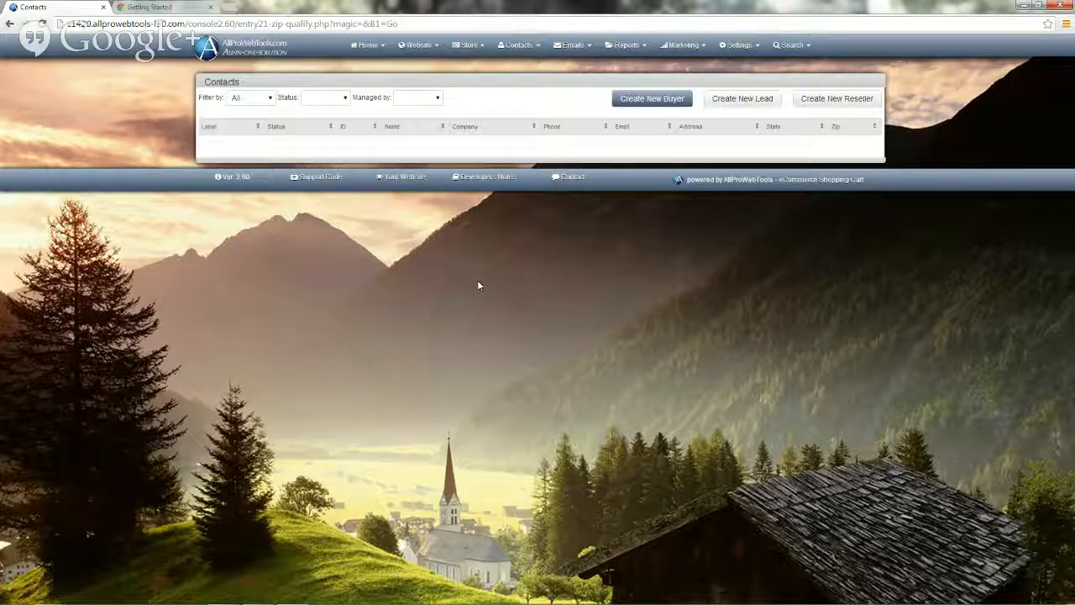
Create a new lead, starting the free demo to reach the Add New Buyer form.
left_click(743, 104)
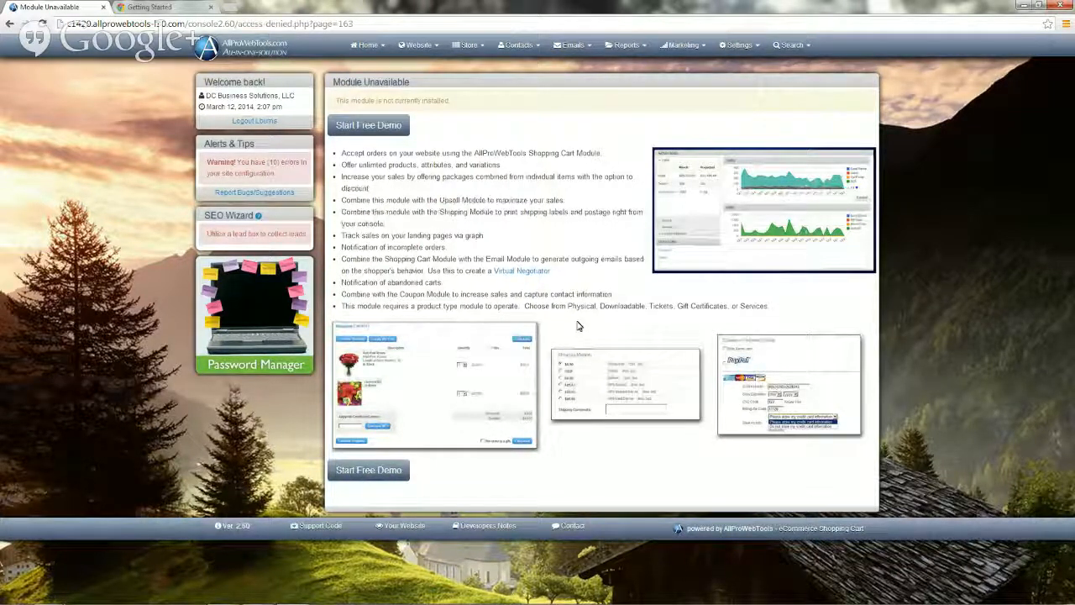
left_click(366, 129)
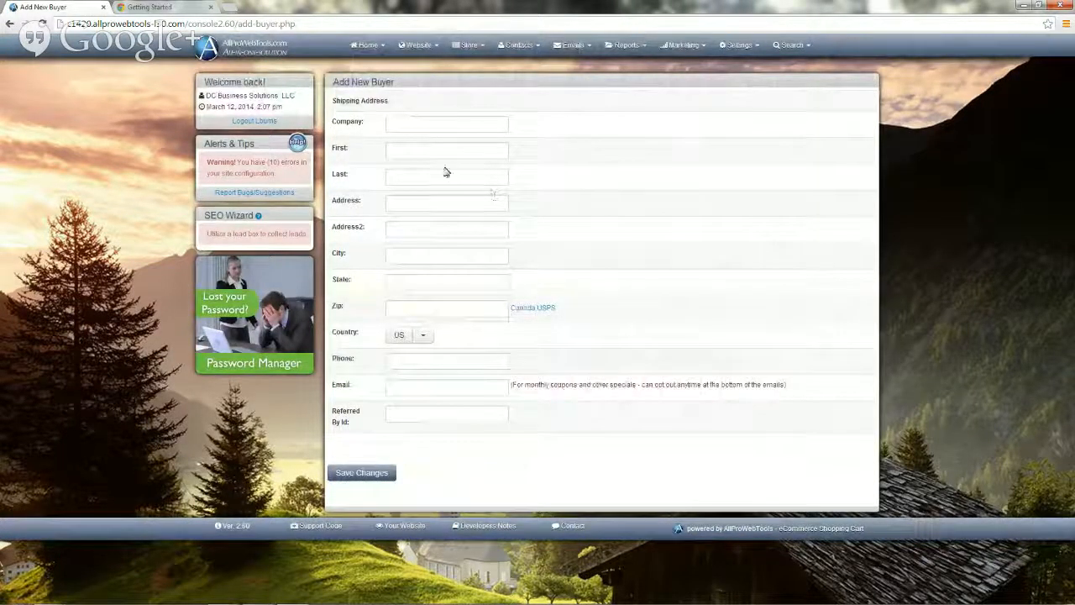
Enter company AllProWebTools and the buyer's first and last name.
left_click(395, 126)
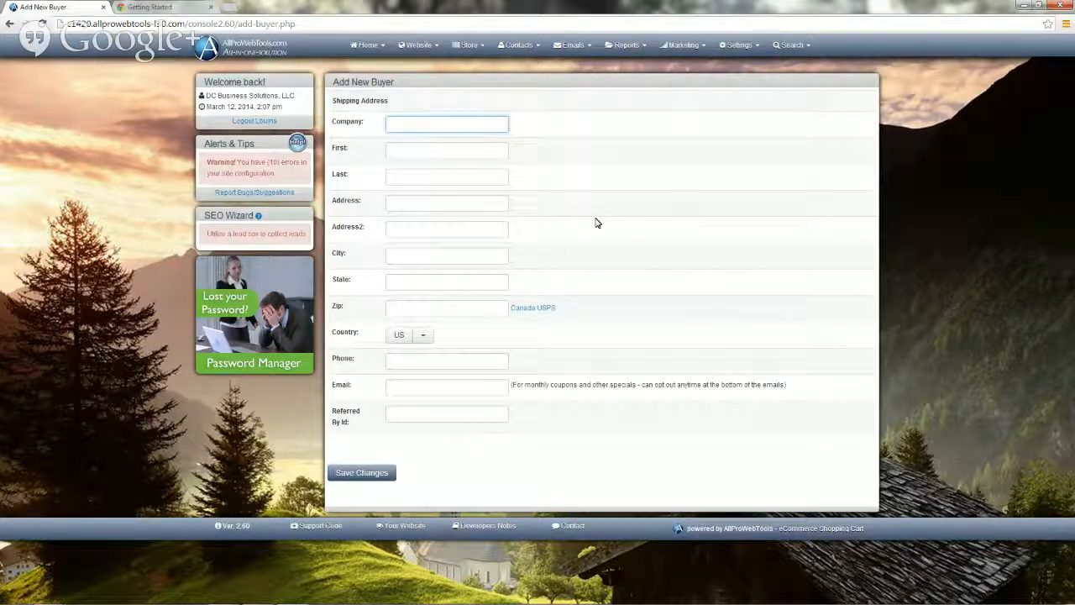
type("AllProWe")
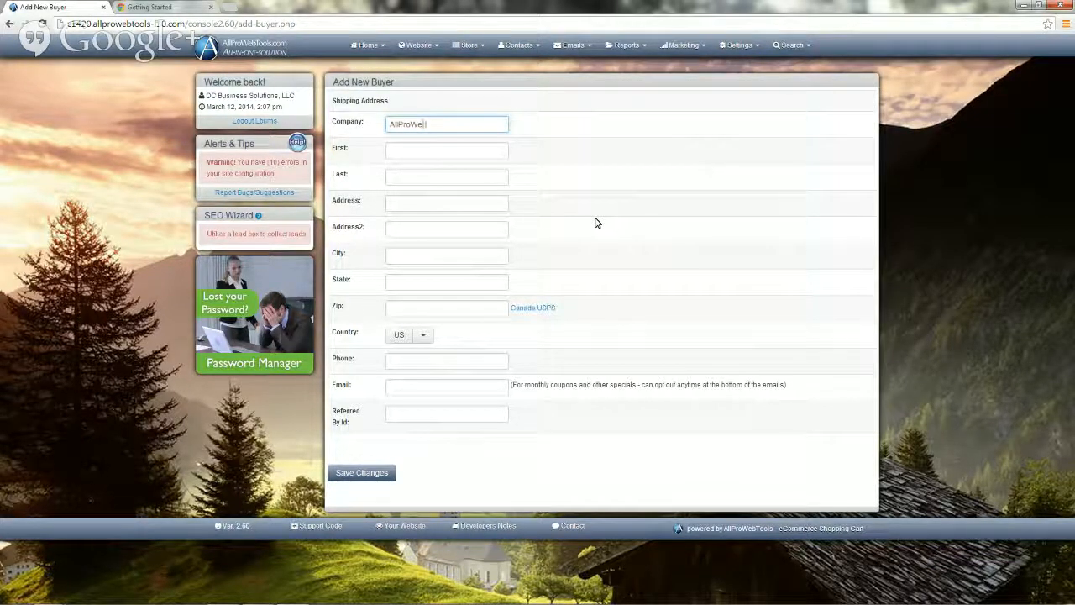
type("bTools")
left_click(404, 150)
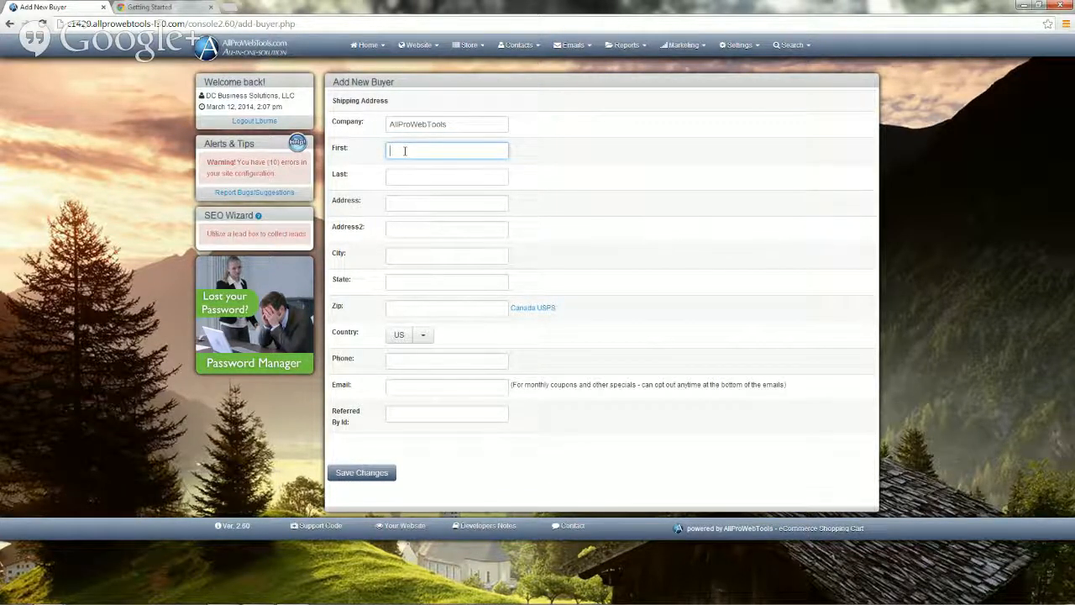
key("Tab")
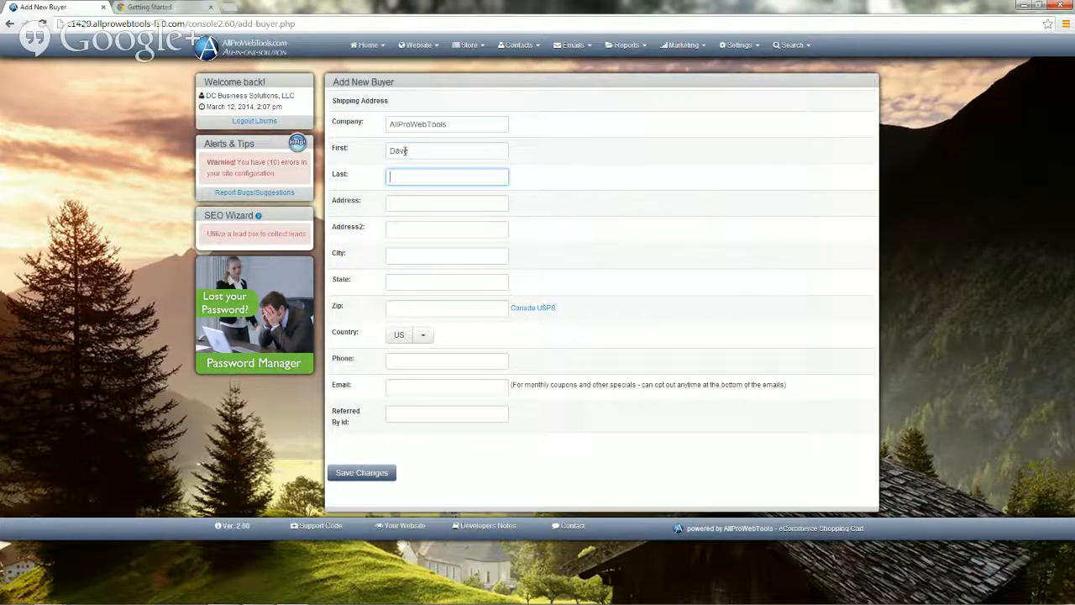
Enter the buyer's street address including the suite number.
key("Tab")
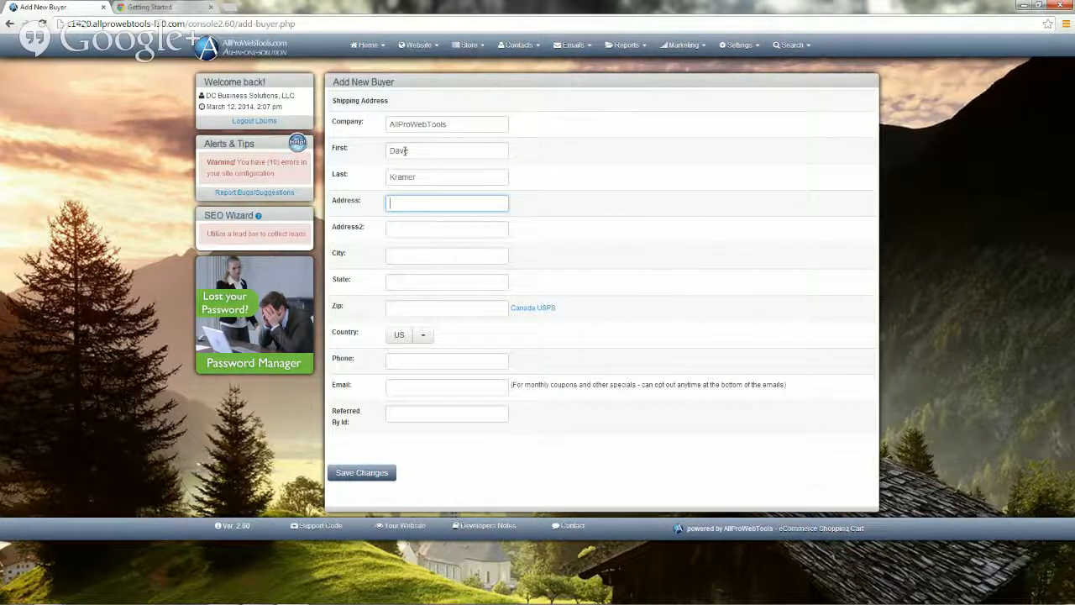
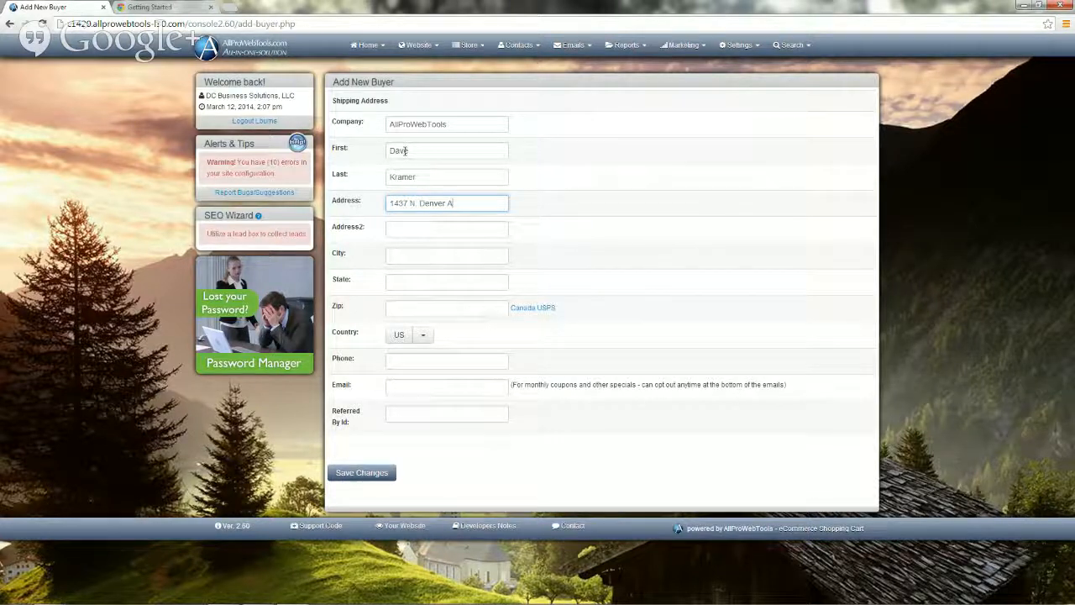
Fill in the buyer's city, state and zip code.
key("Tab")
key("Tab")
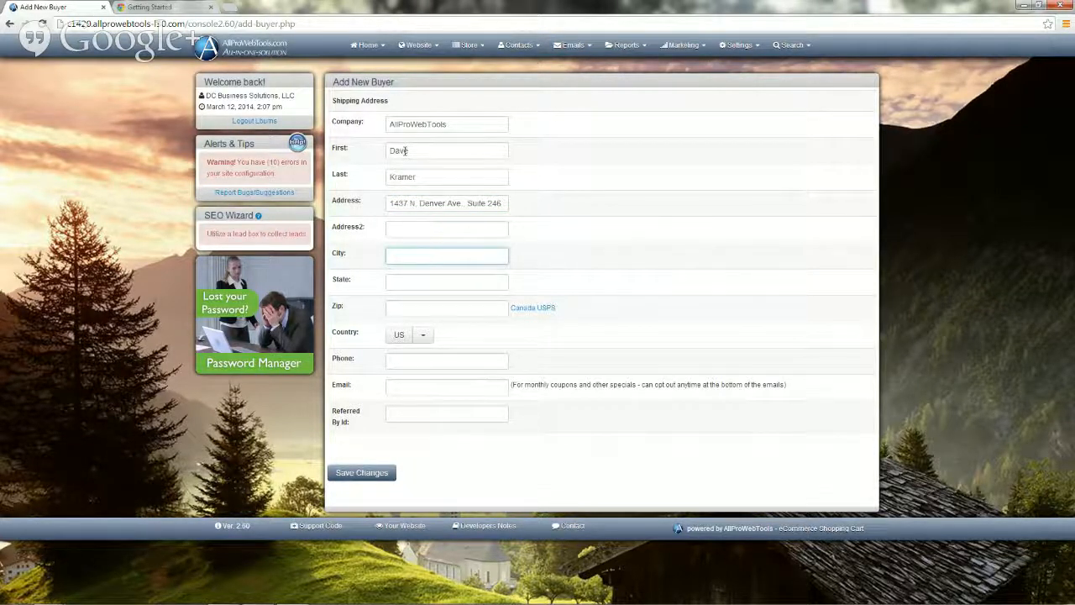
type("Loveland")
key("Tab")
type("C")
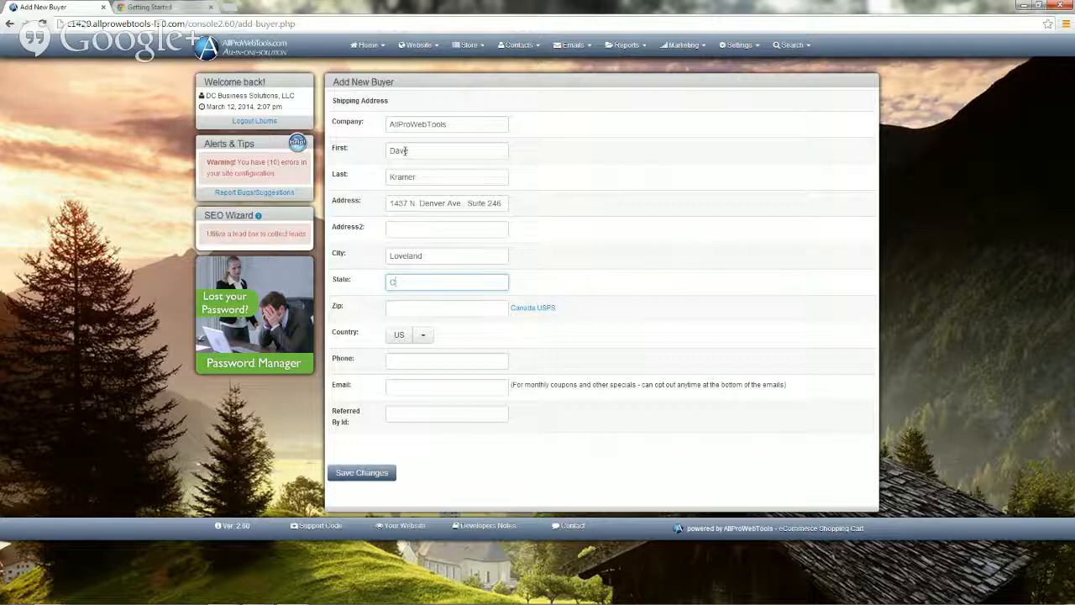
type("O")
key("Tab")
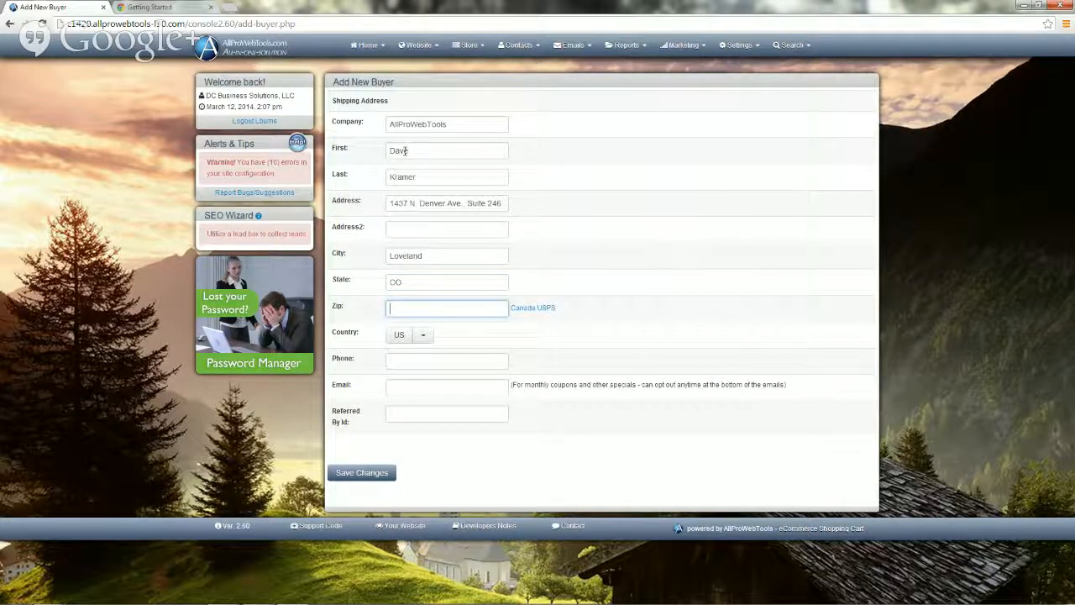
type("80538")
Enter the buyer's phone number.
left_click(393, 362)
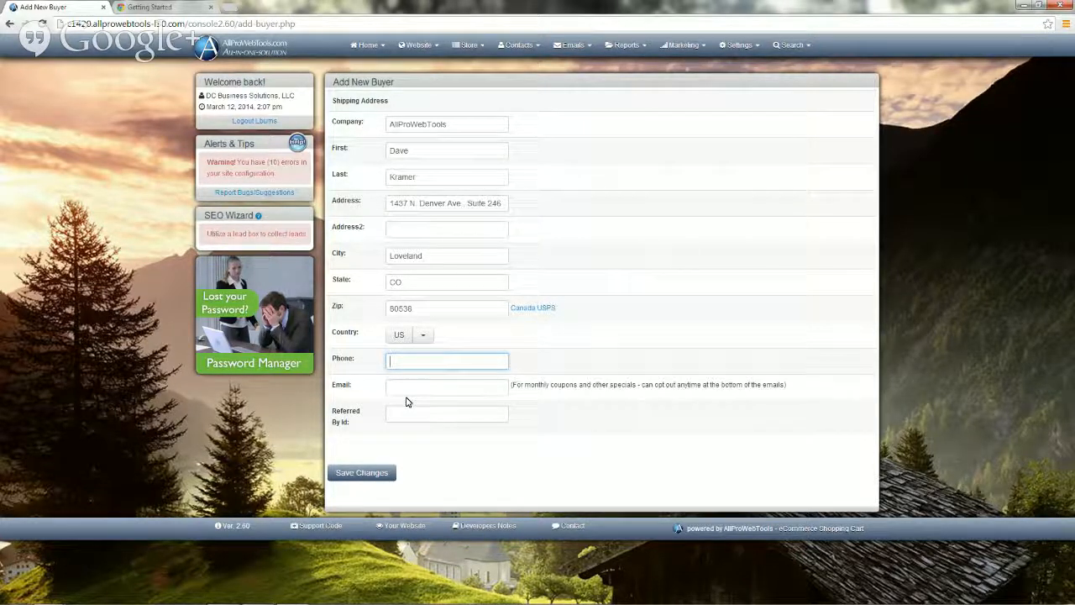
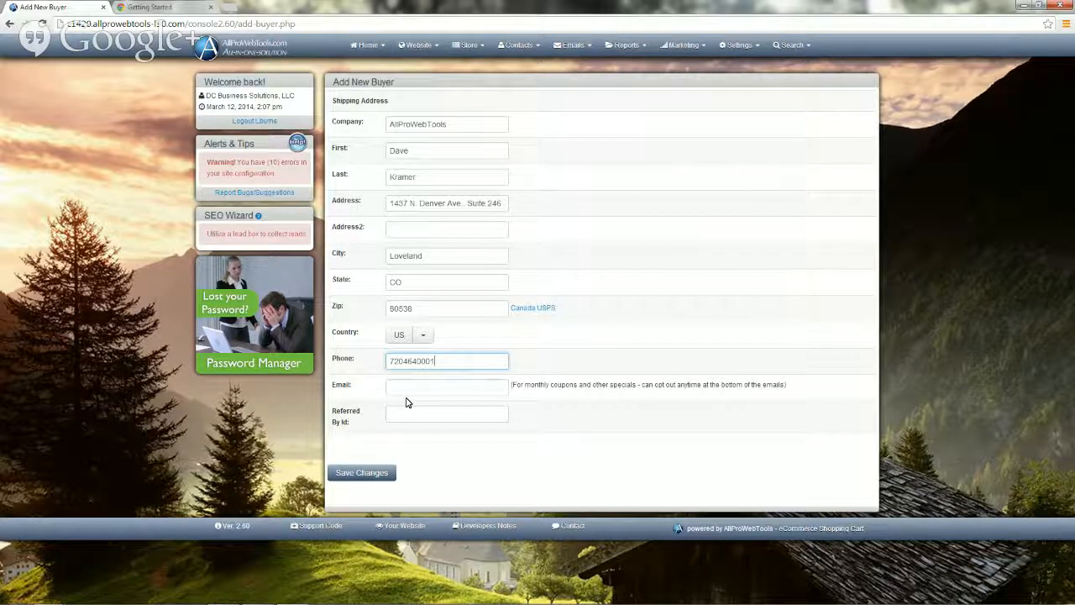
left_click(402, 387)
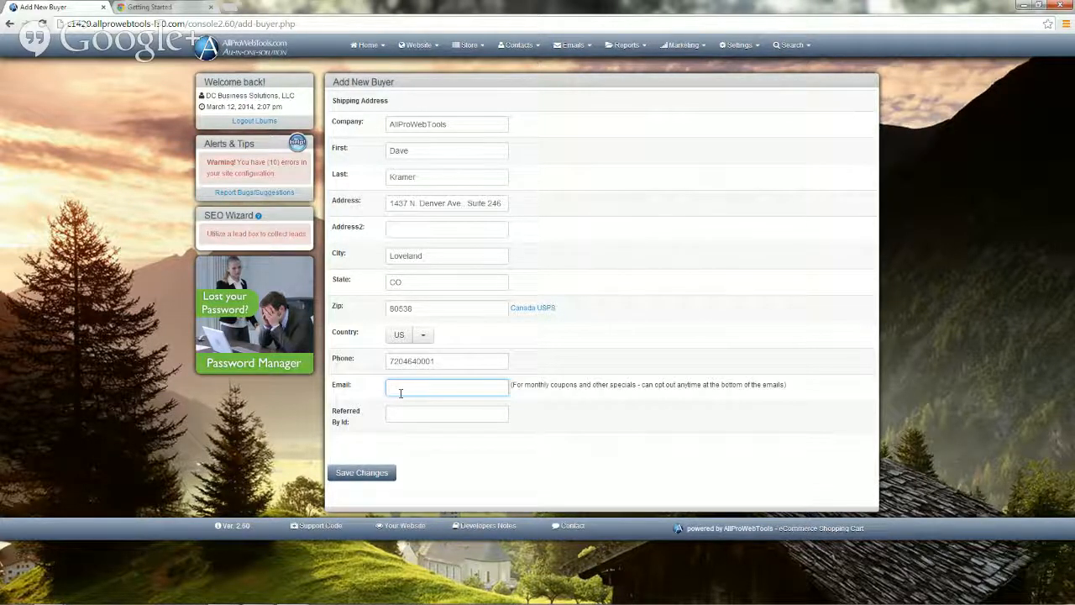
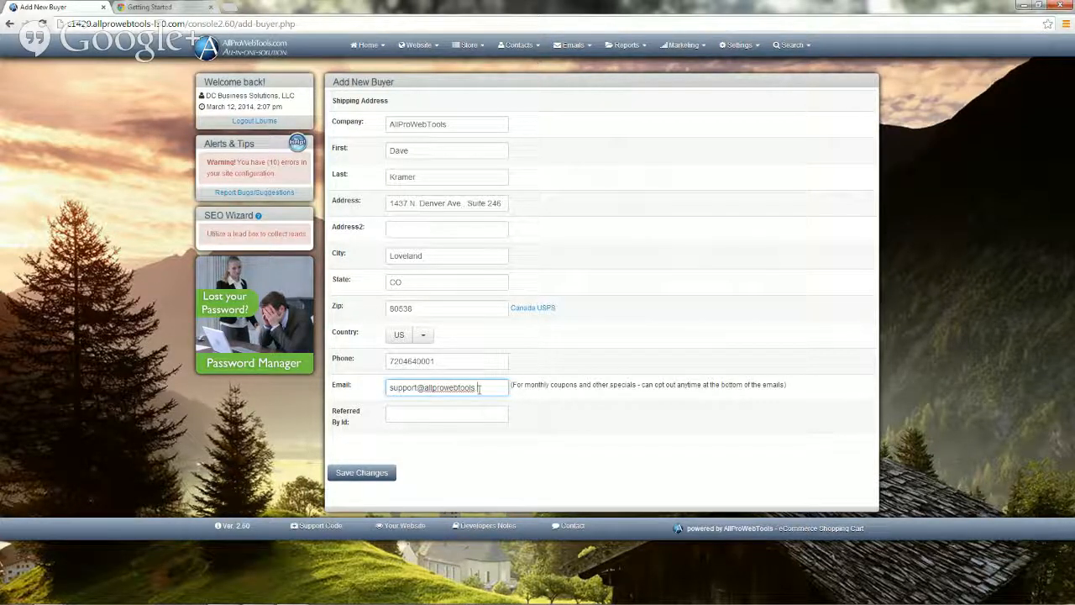
Enter the buyer's e-mail address in the Add New Buyer form's Email field.
left_click(389, 414)
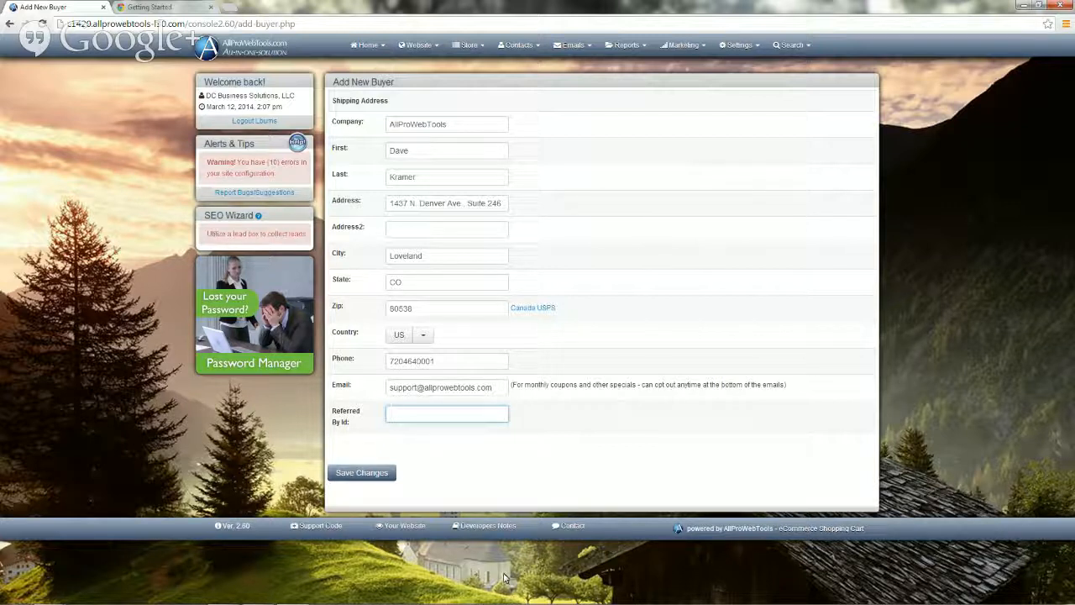
Save the new buyer record so it appears as Lead #1 with Active status.
left_click(363, 473)
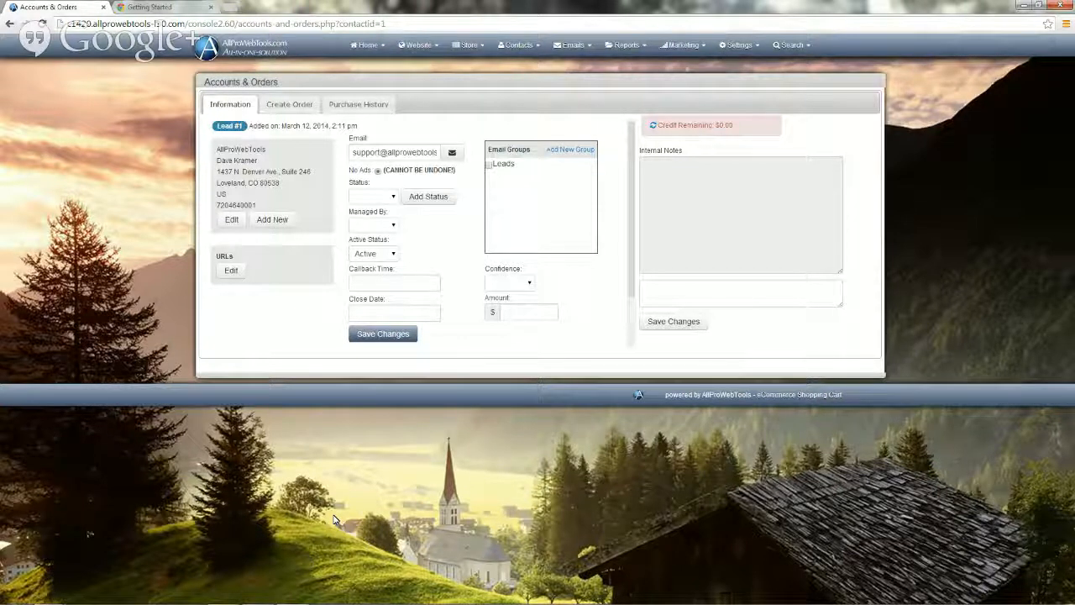
left_click(394, 199)
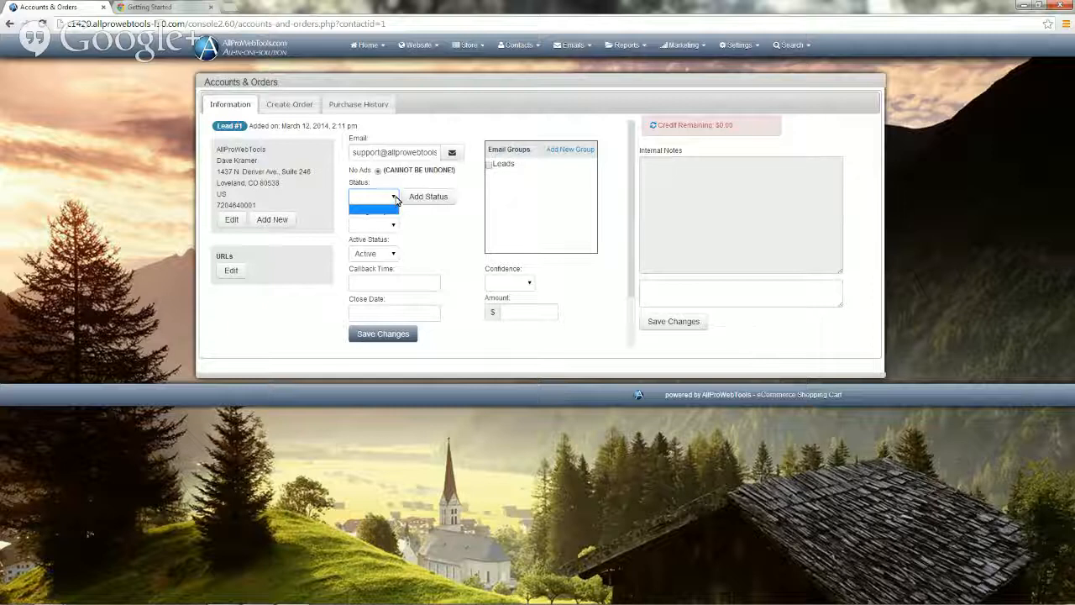
left_click(395, 200)
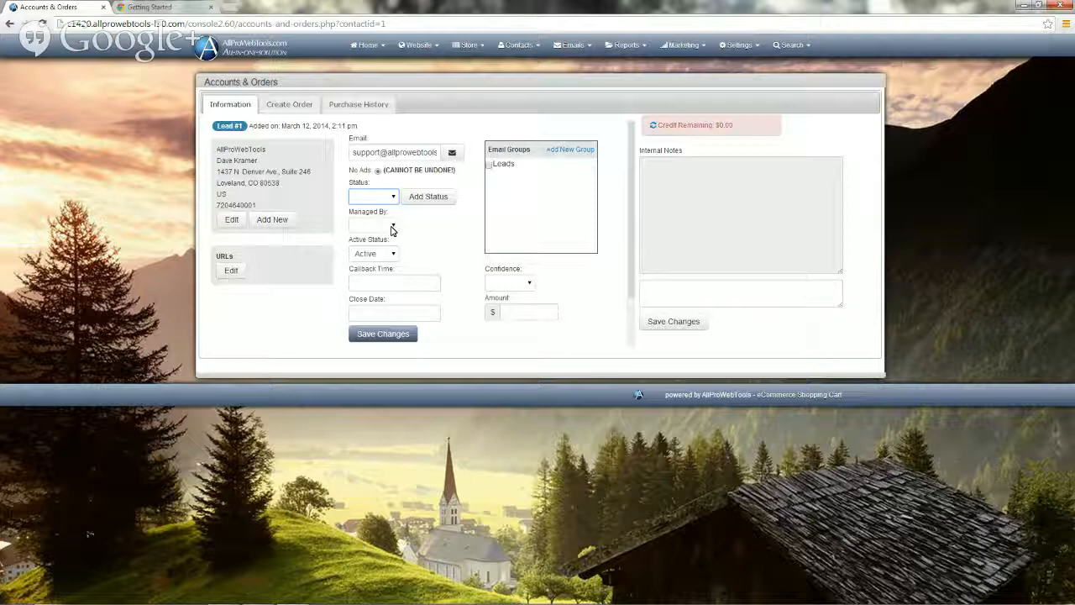
Assign Lead #1 to the staff user and set its callback to 03-11-2014 2:13 PM.
left_click(391, 227)
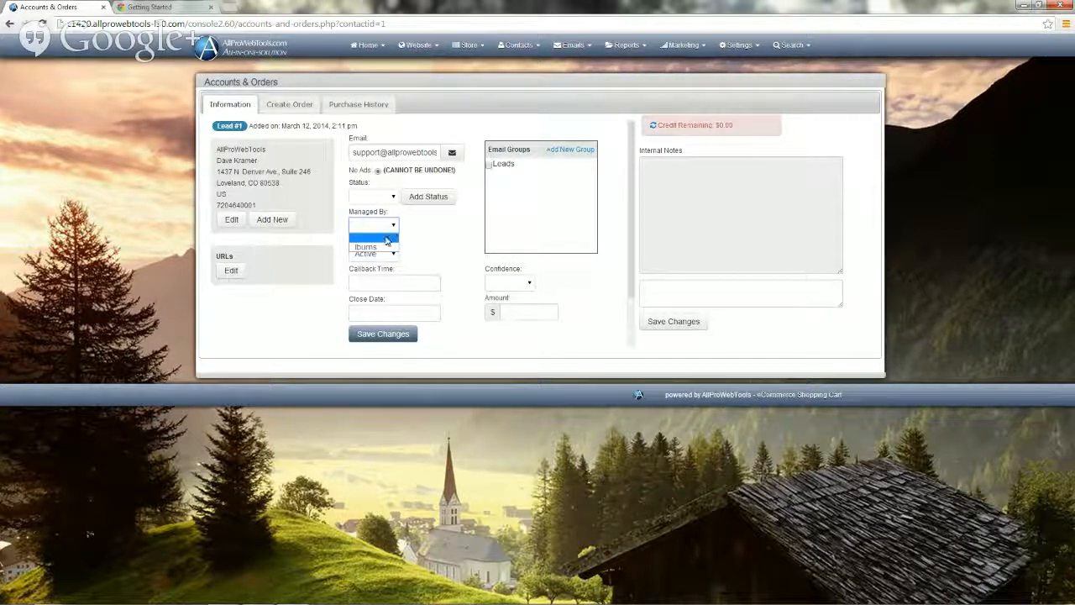
left_click(382, 247)
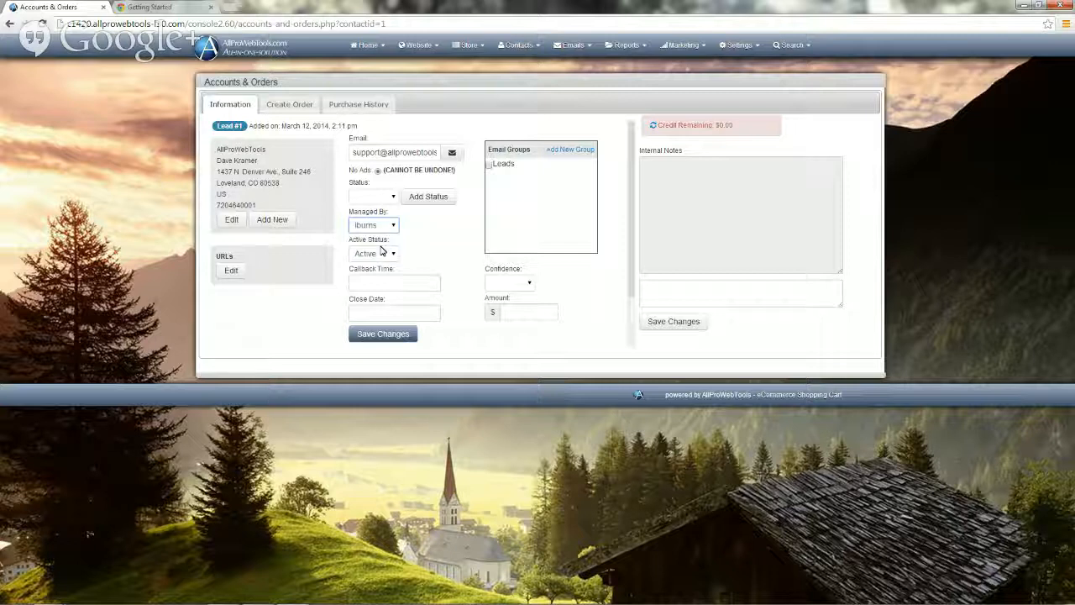
left_click(356, 285)
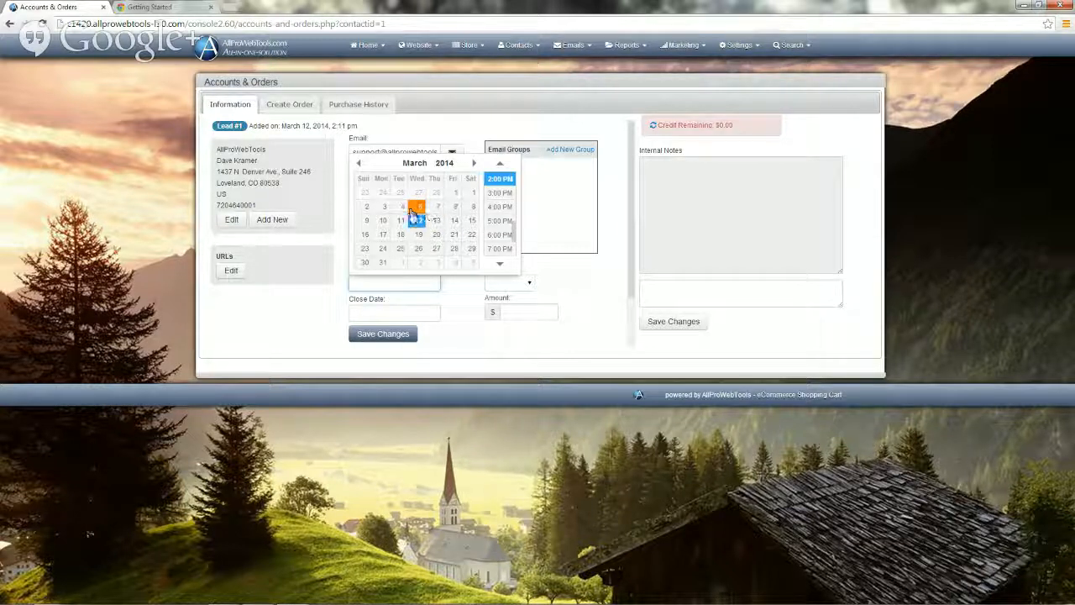
left_click(401, 224)
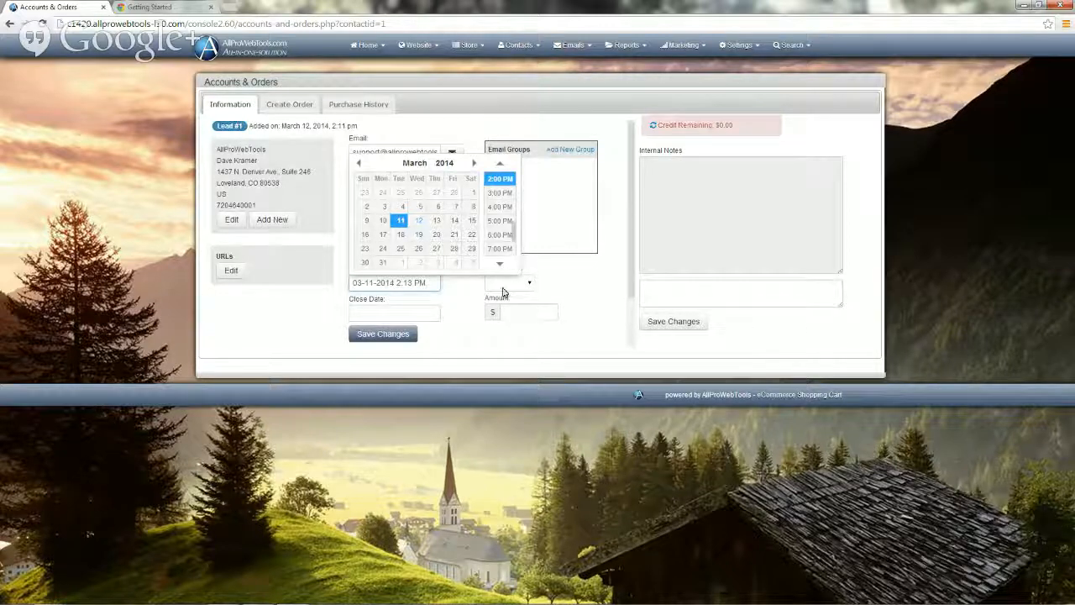
left_click(461, 312)
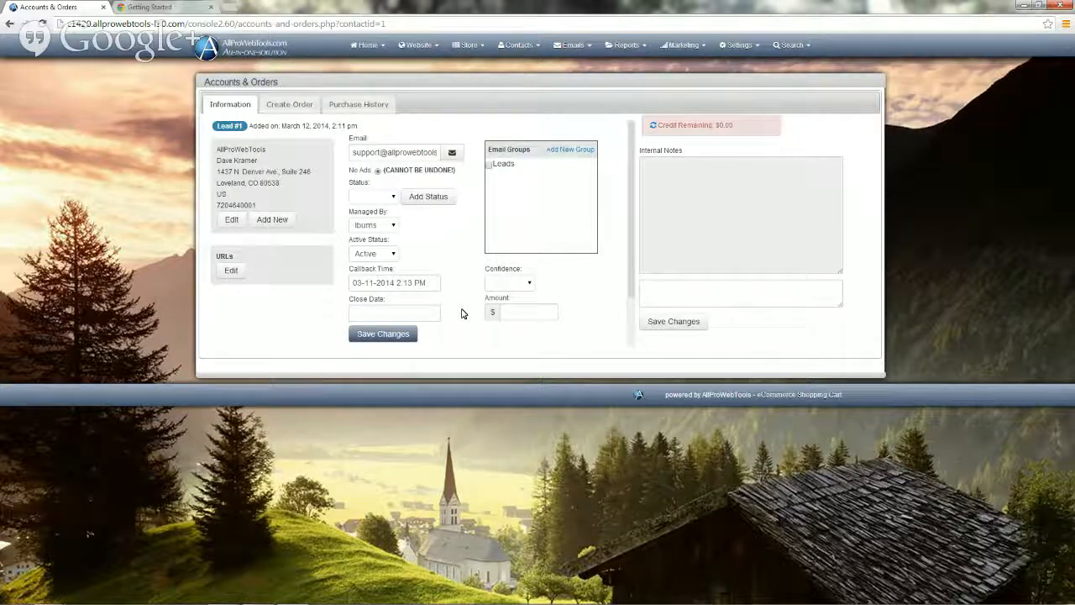
left_click(528, 286)
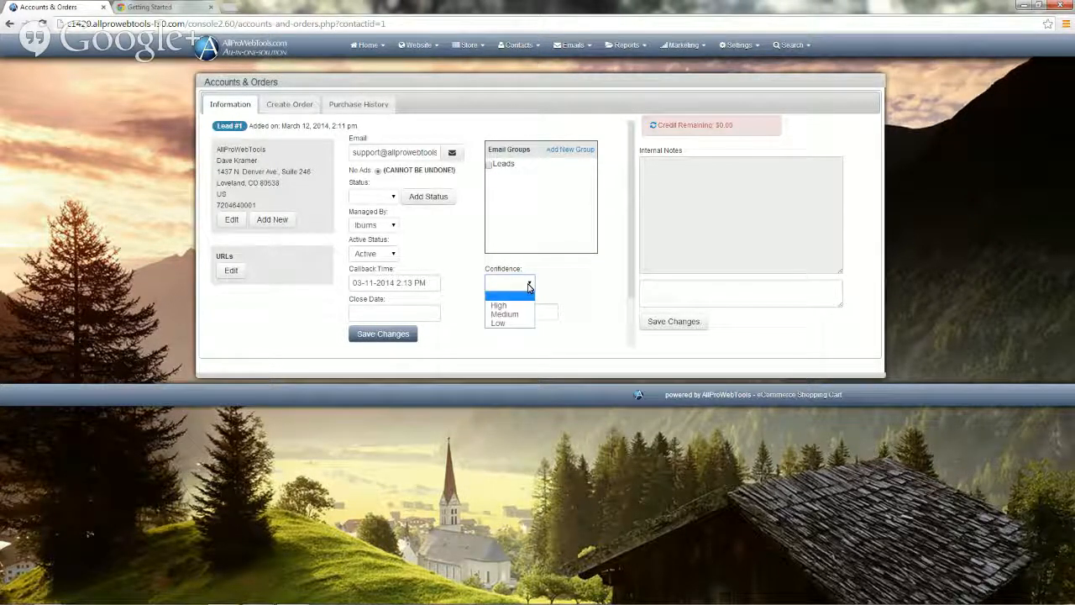
left_click(528, 286)
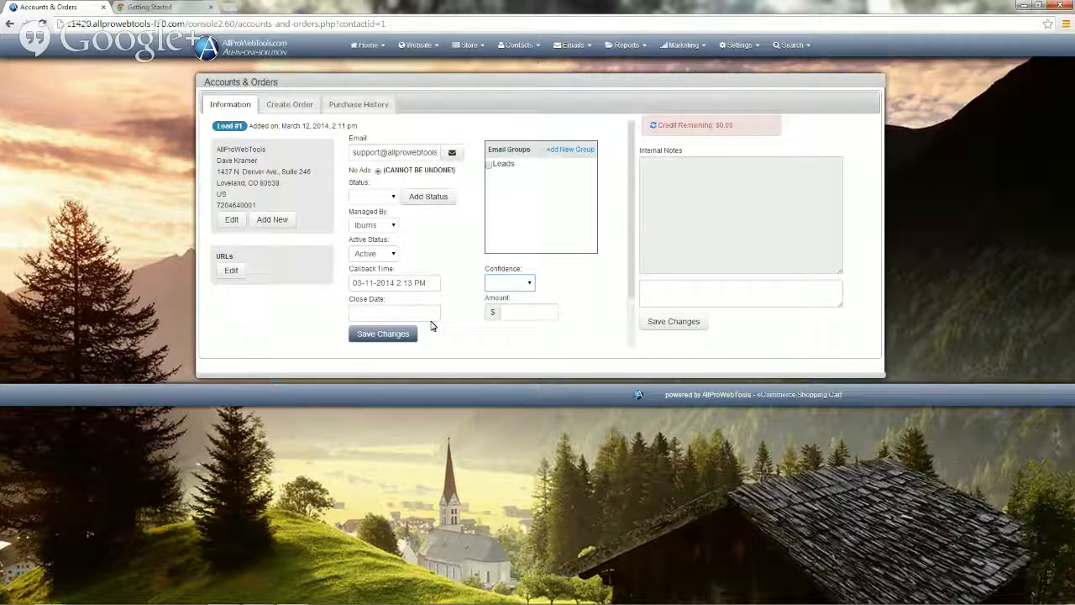
left_click(373, 337)
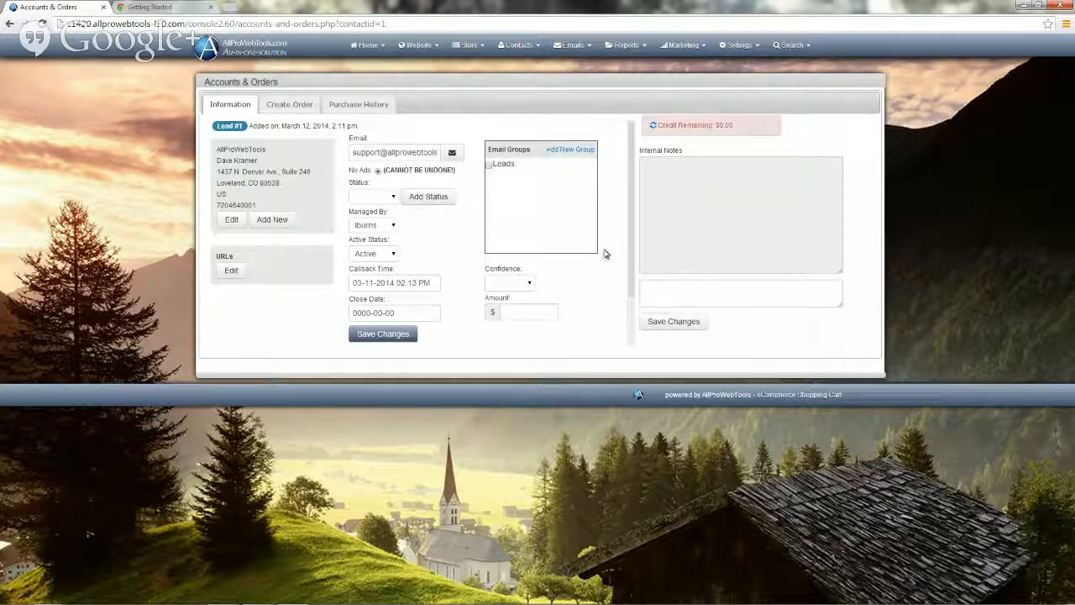
left_click(654, 167)
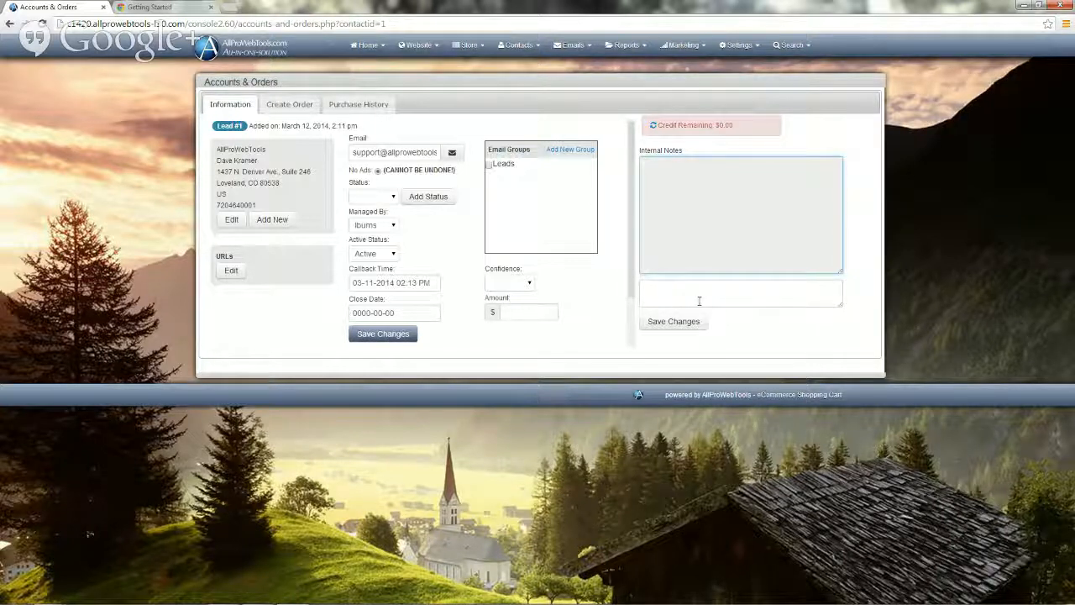
Write the internal note 'Met at Chocolate Blues in Castle Rock', correcting 'Bues' to 'Blues'.
left_click(652, 288)
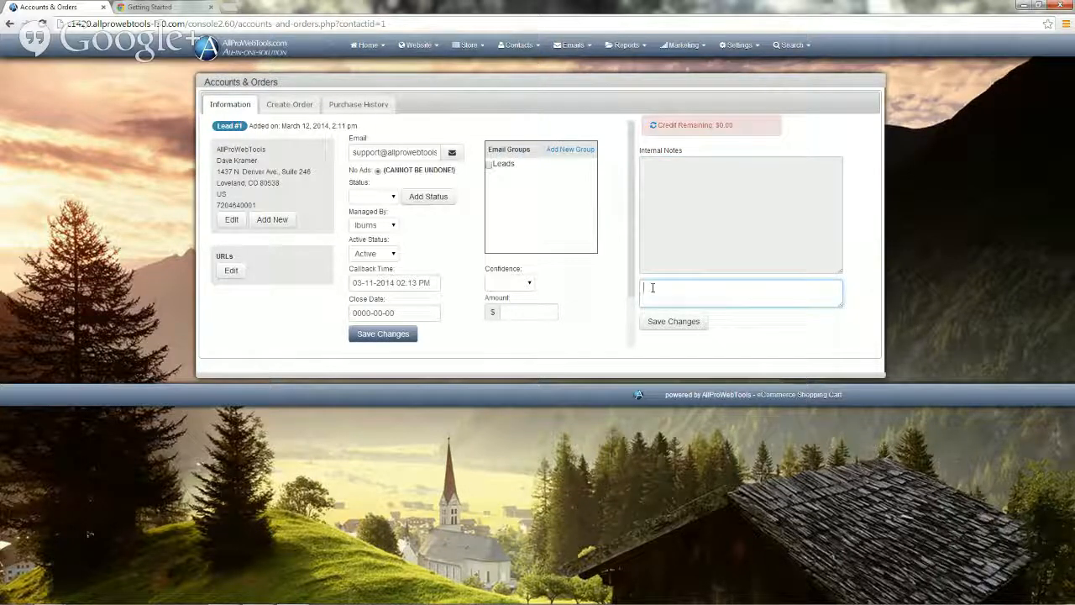
type("Mi")
type("t ")
type("at Ch")
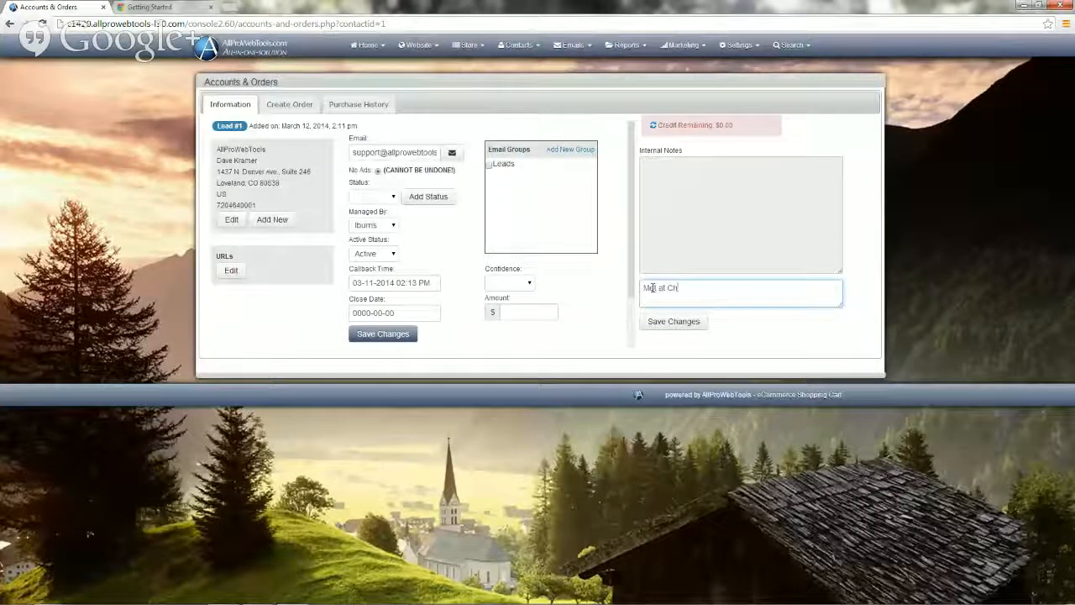
type("ocol")
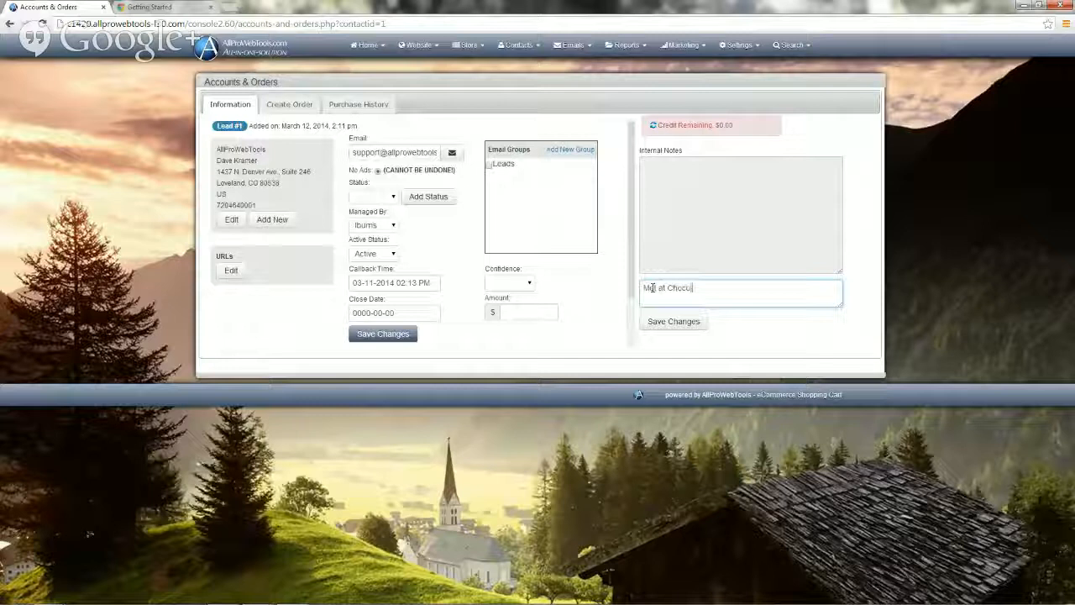
type("ati")
type(" Bu")
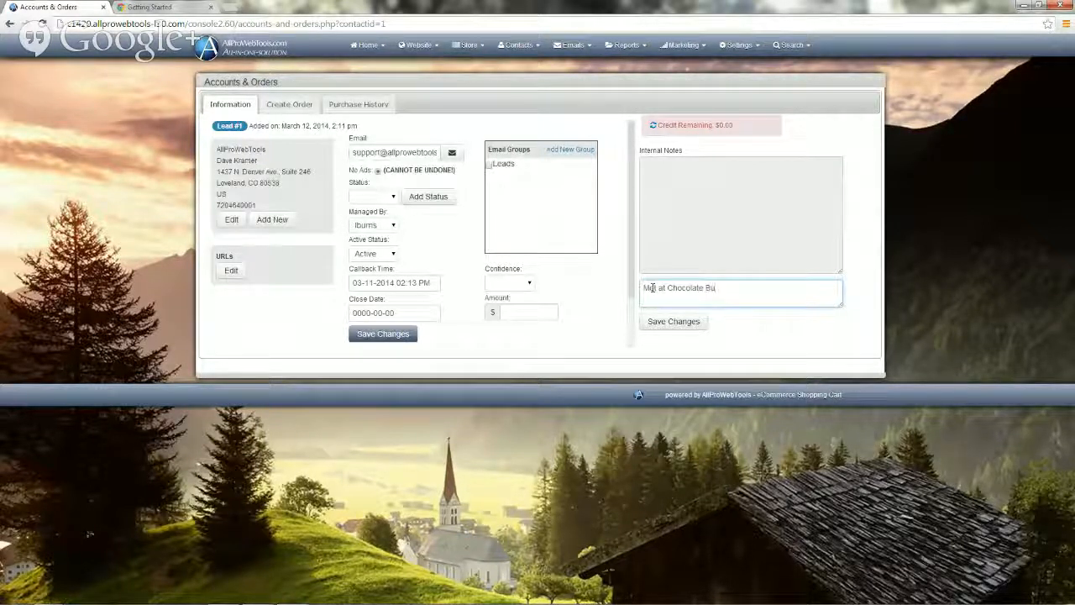
type("es in")
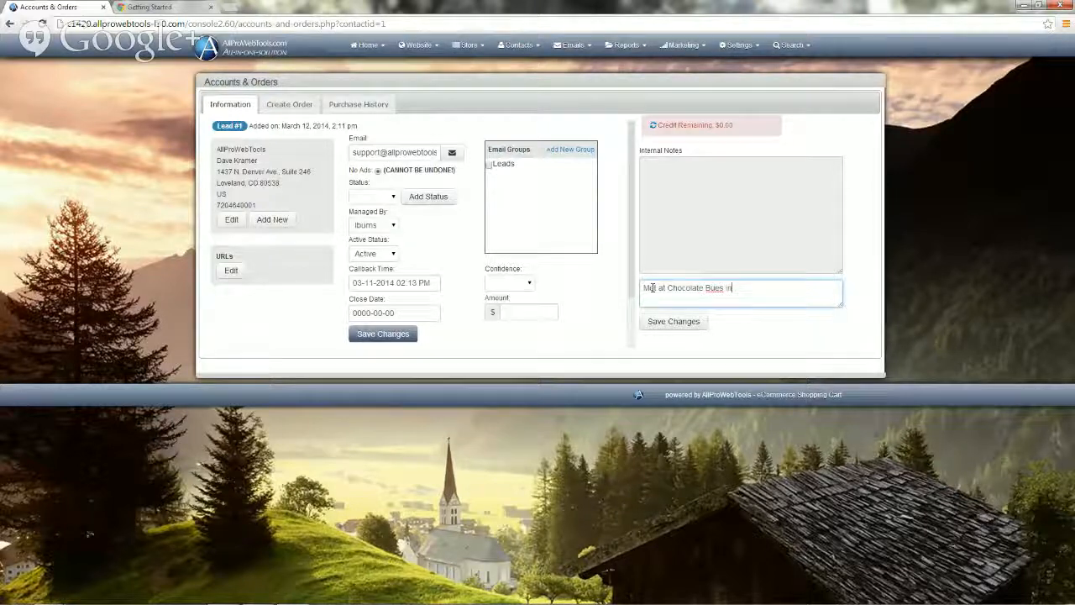
type(" Castle ")
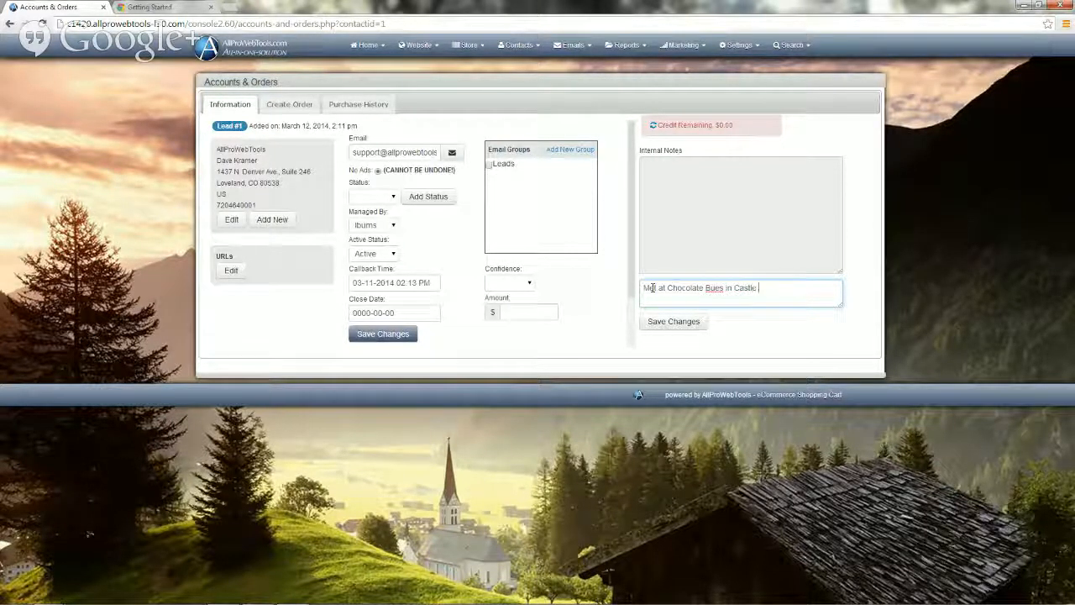
type("Rock")
left_click(712, 287)
type("l")
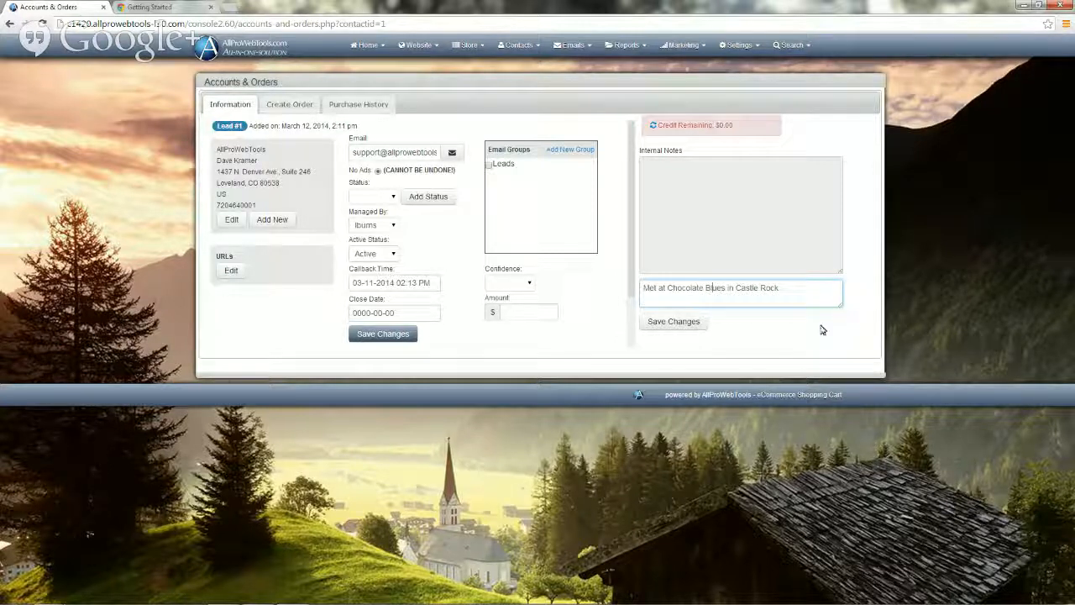
Save the internal note, then check the callback time is still unchanged.
left_click(685, 323)
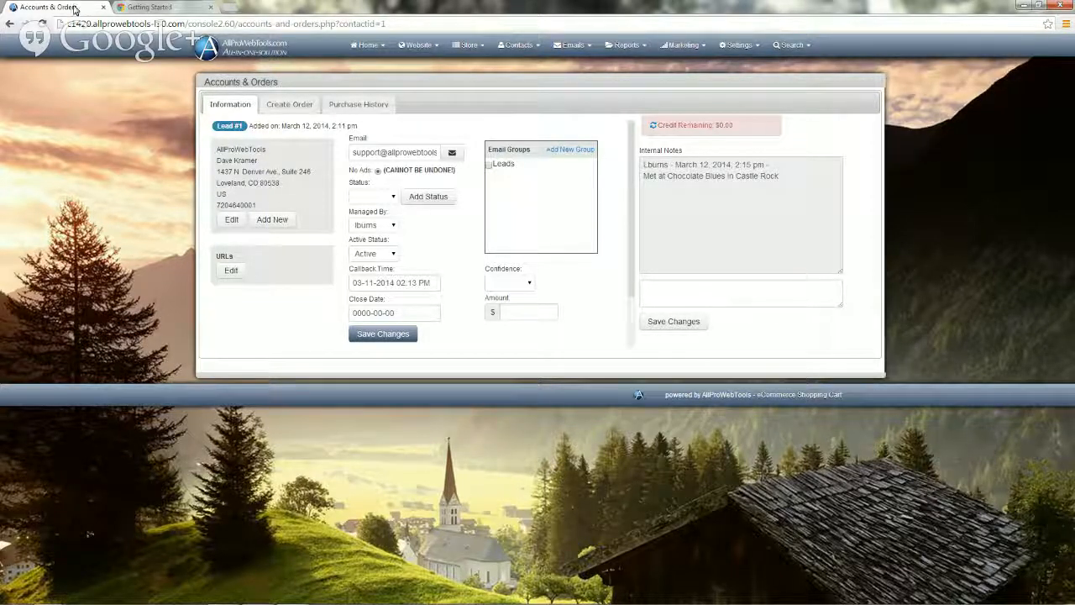
left_click(353, 285)
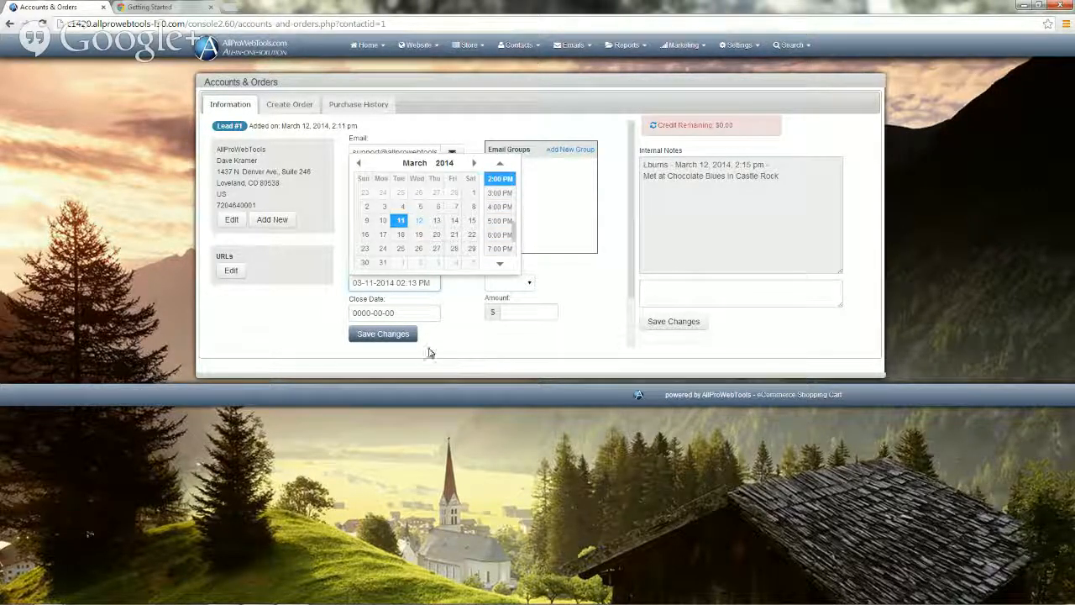
left_click(465, 330)
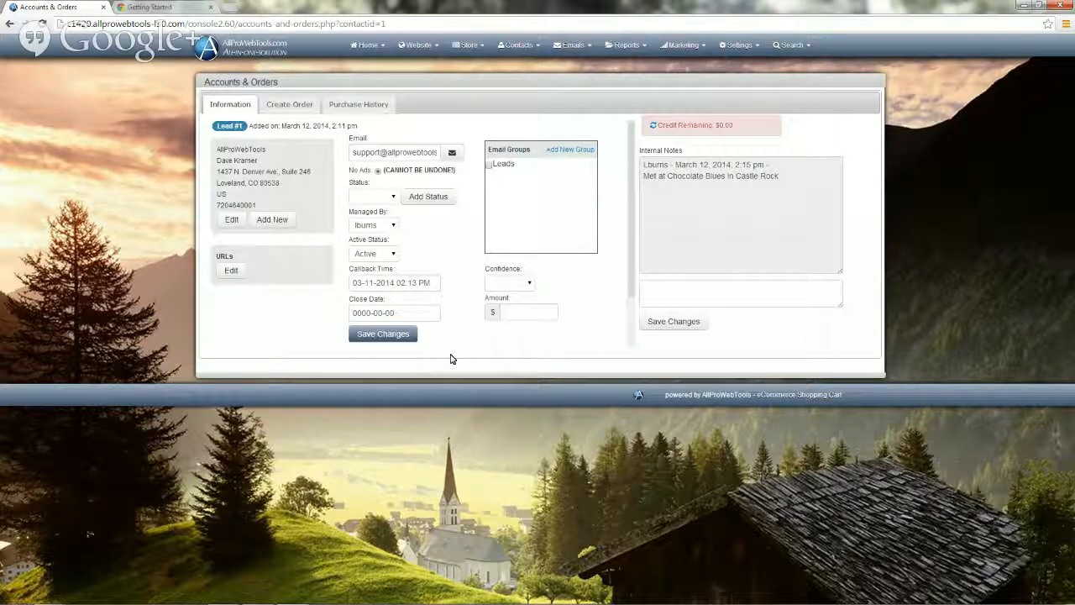
left_click(363, 52)
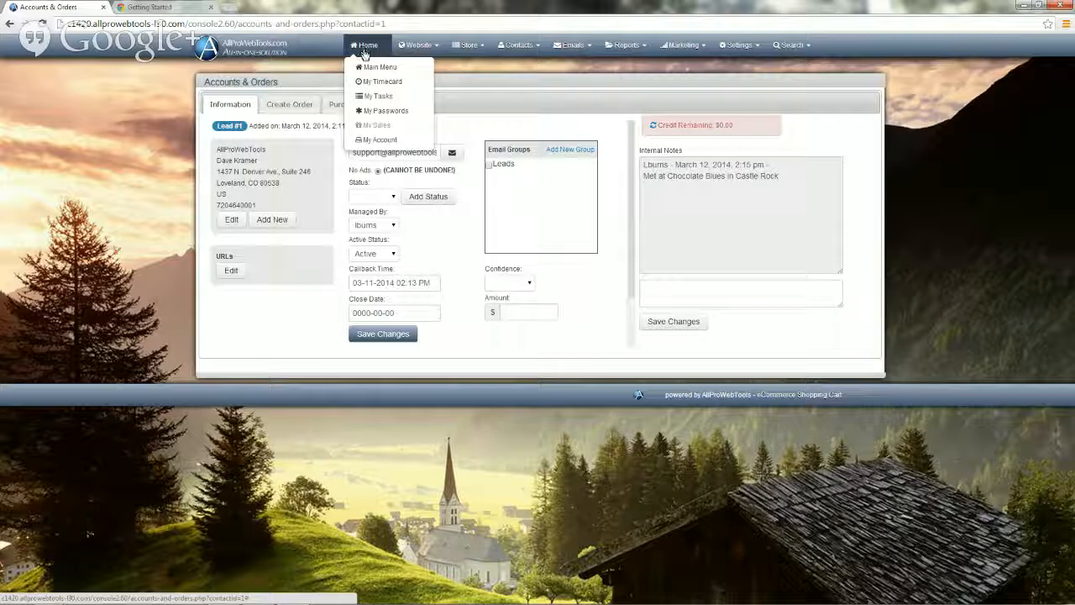
left_click(374, 67)
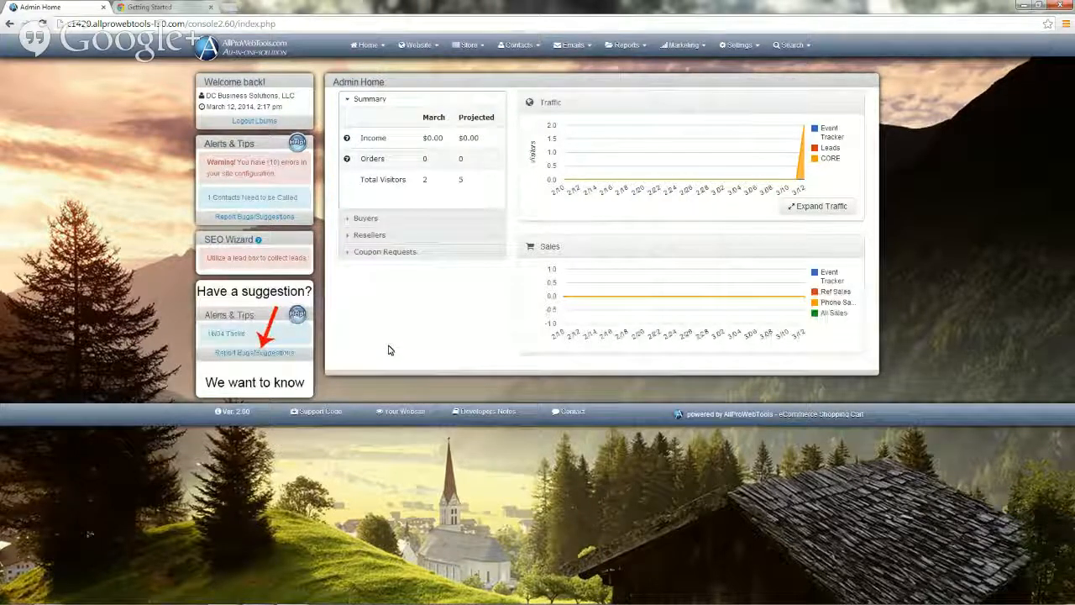
left_click(247, 198)
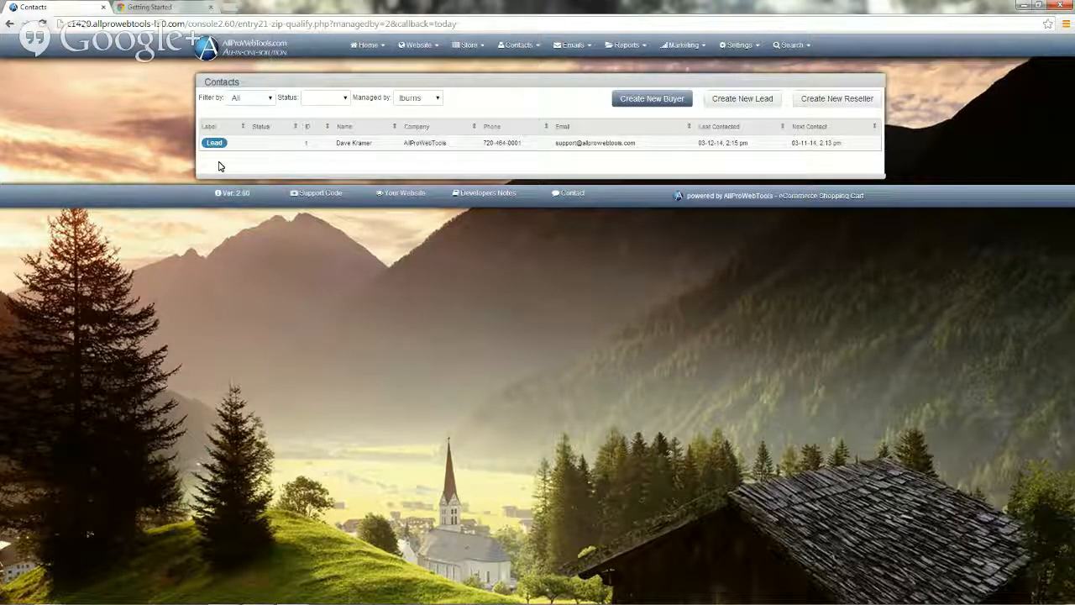
left_click(355, 145)
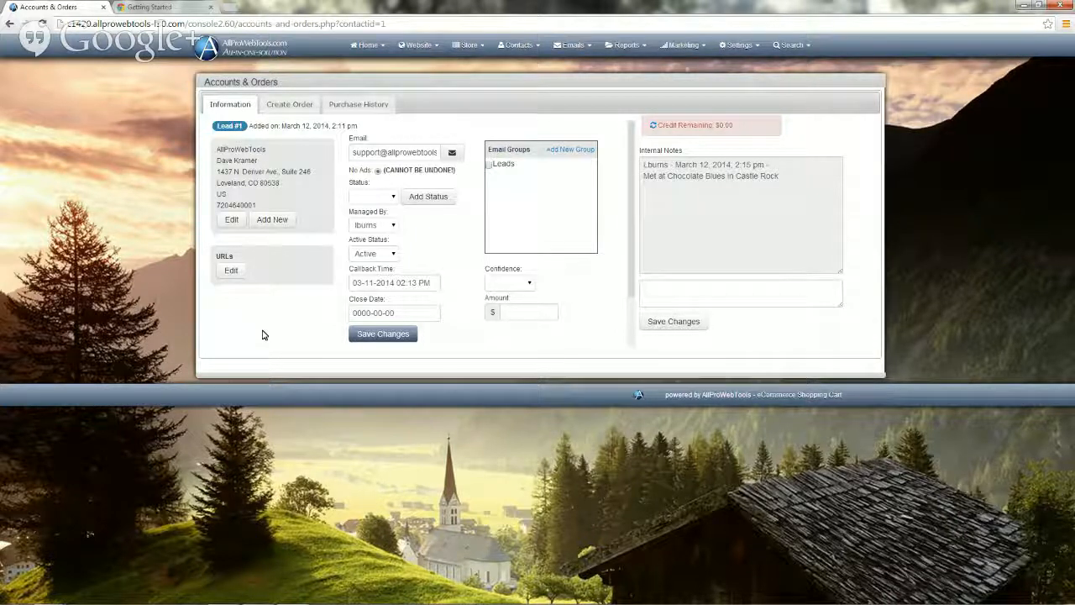
Open a blank new-user form from Settings > Users via Create New User.
left_click(739, 48)
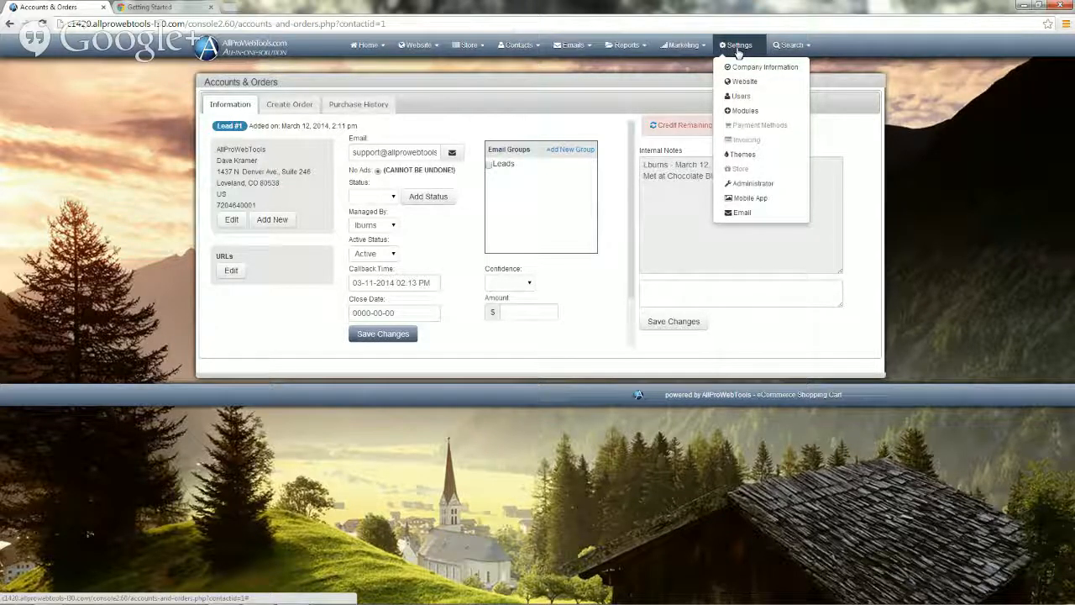
left_click(740, 96)
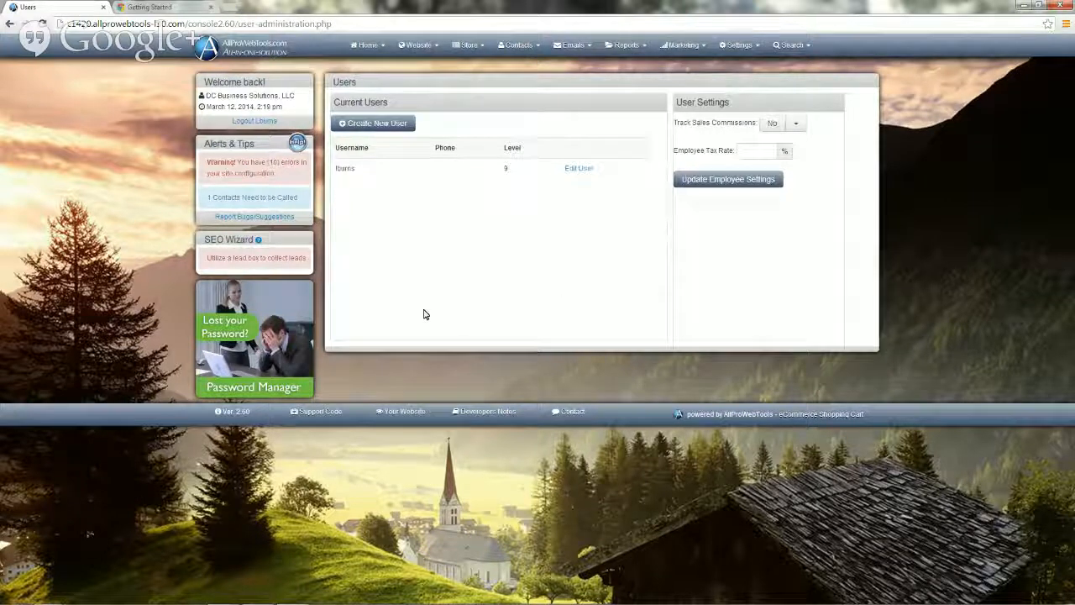
left_click(376, 125)
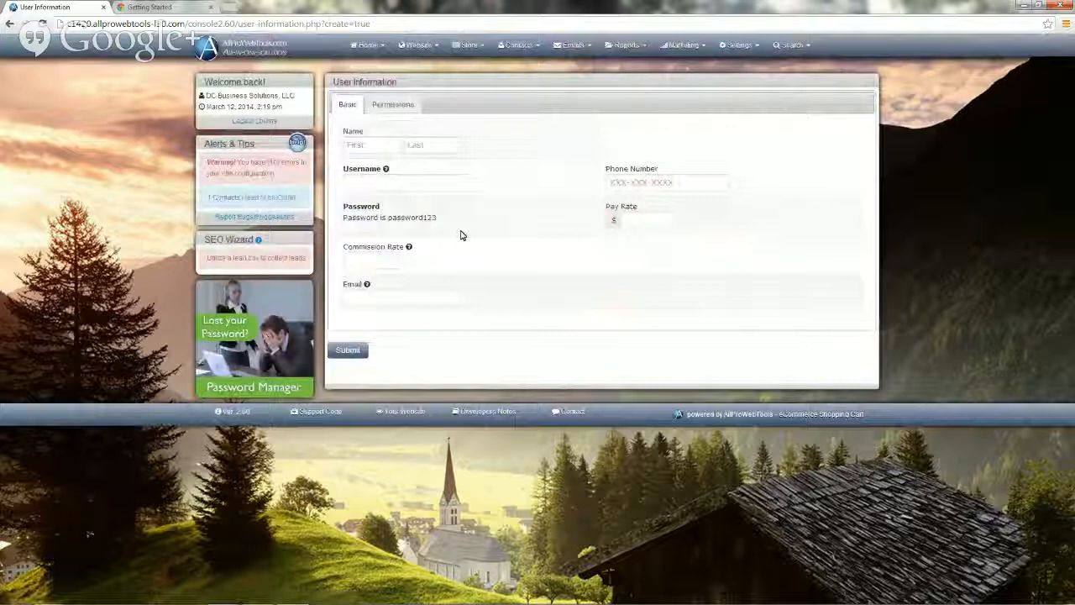
Enter the new staff member's first name, last name and work e-mail address.
left_click(354, 143)
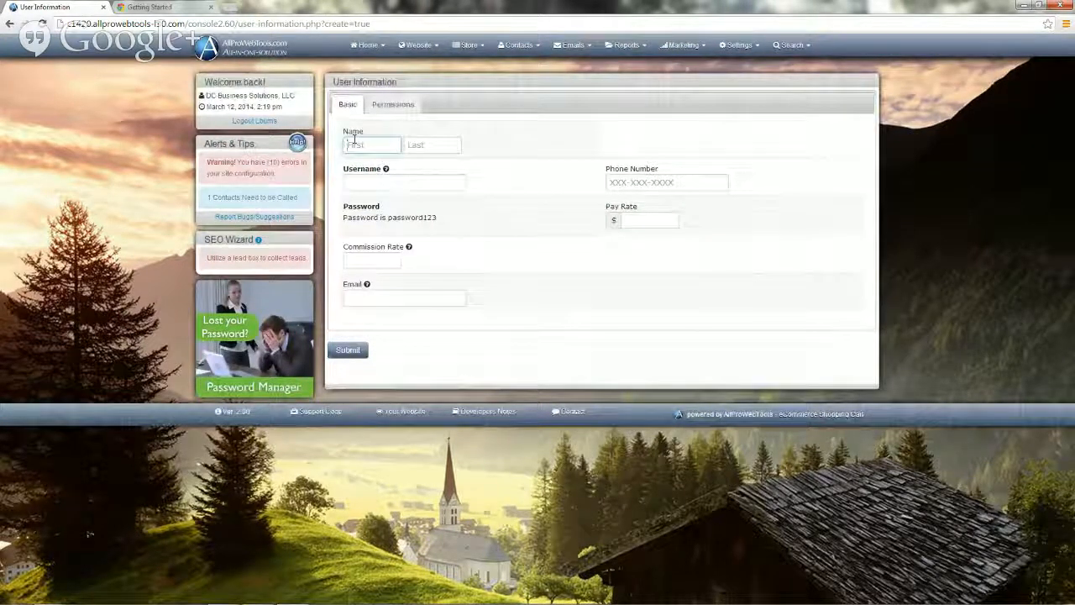
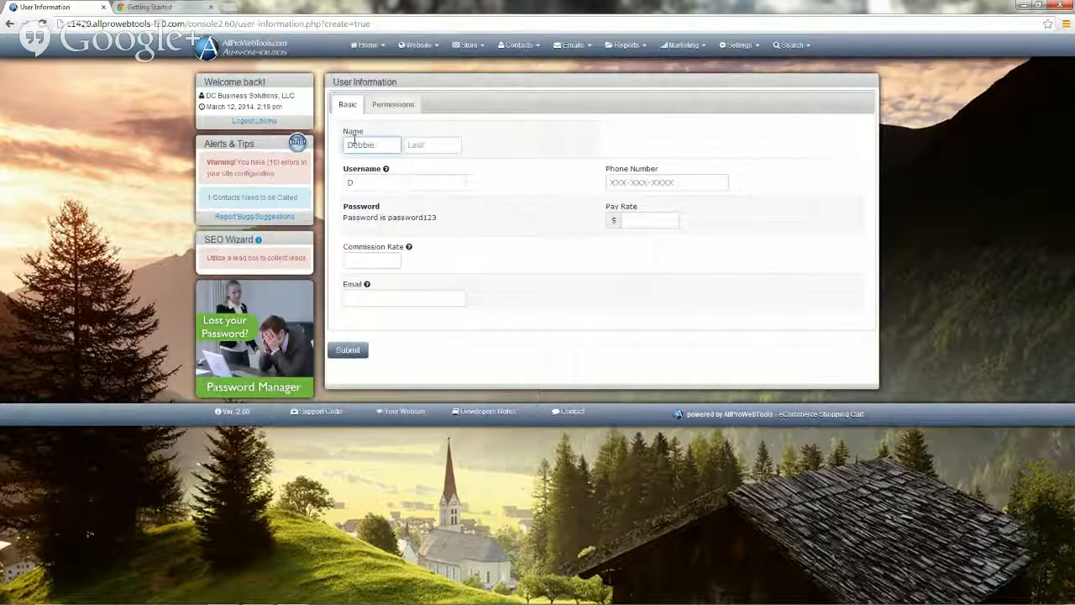
key("Tab")
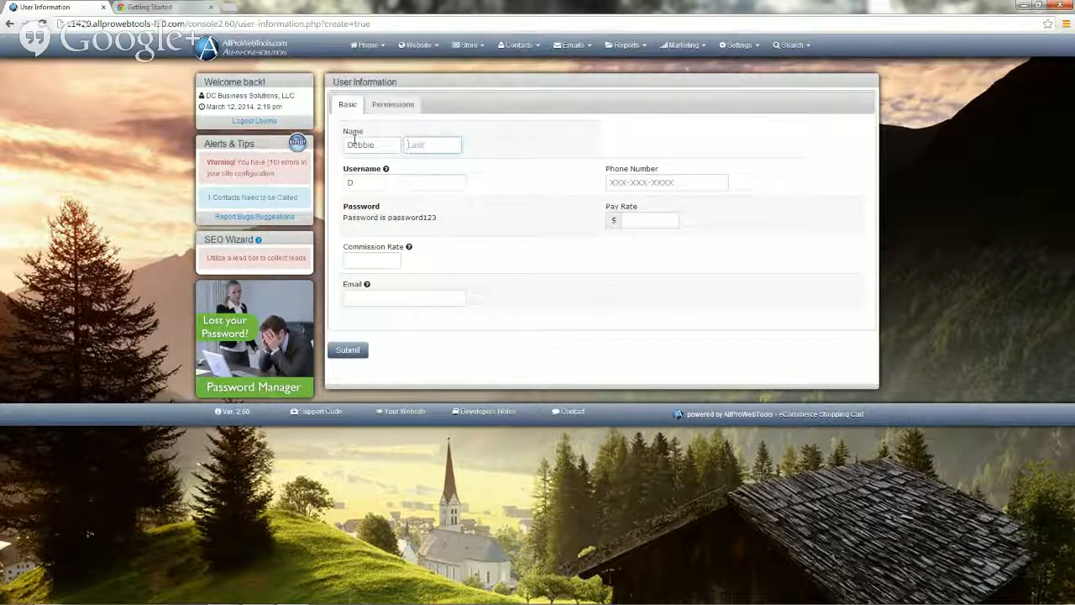
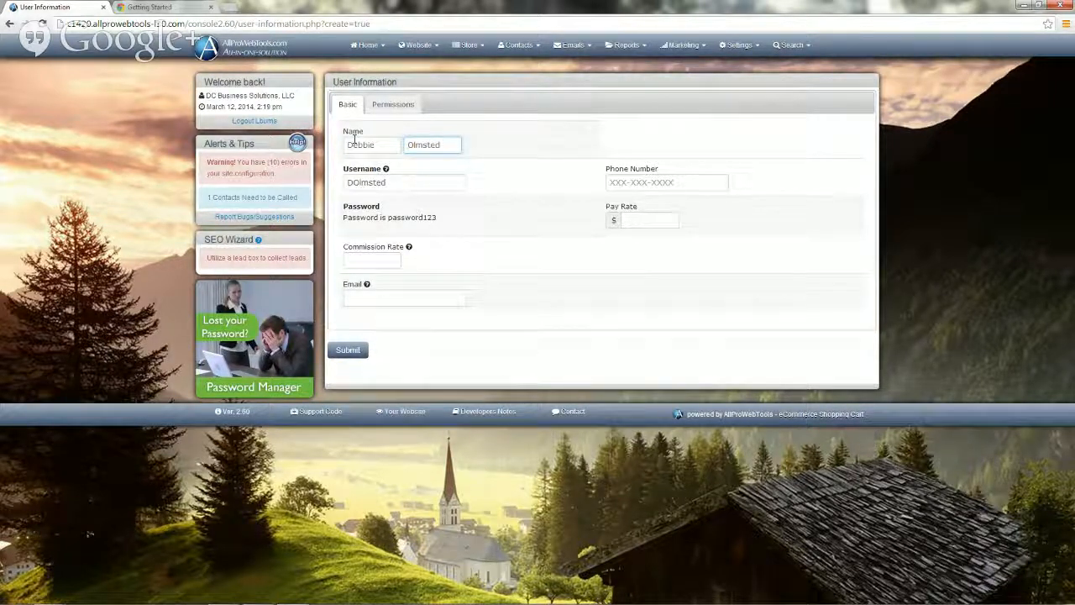
left_click(356, 295)
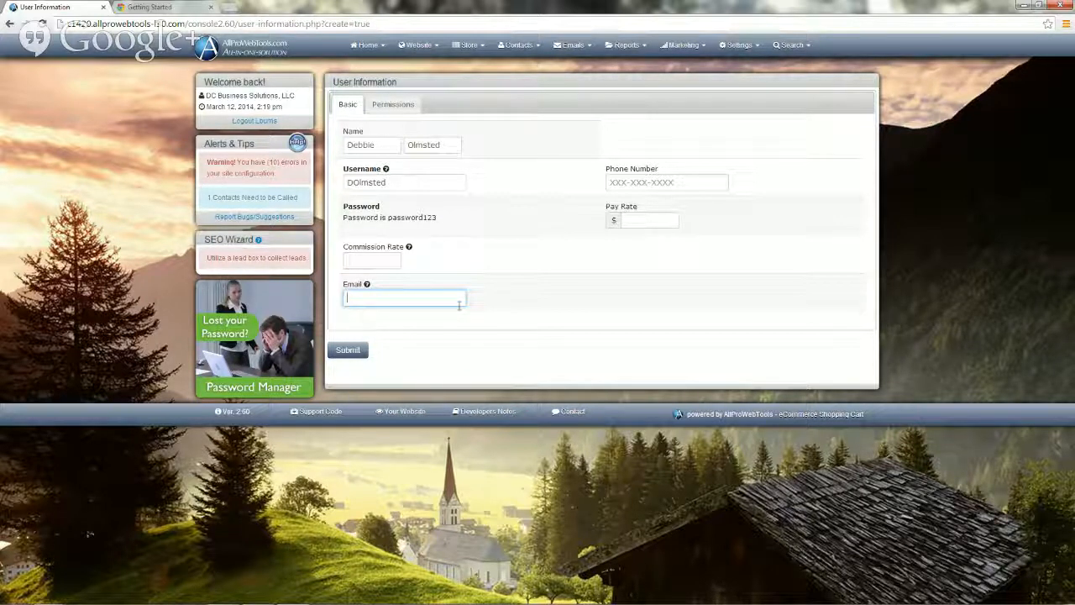
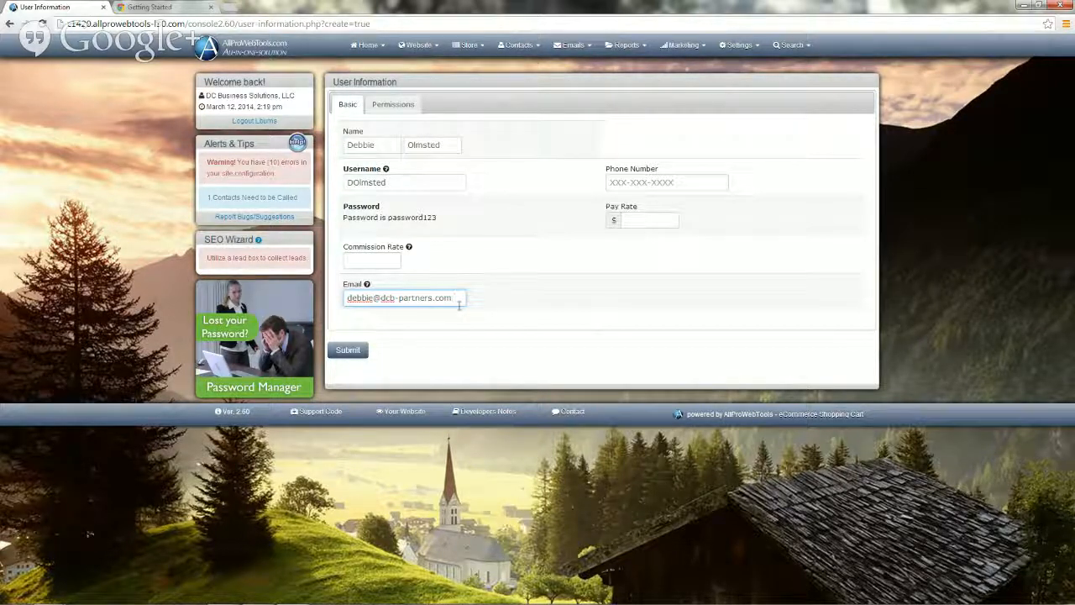
left_click(354, 261)
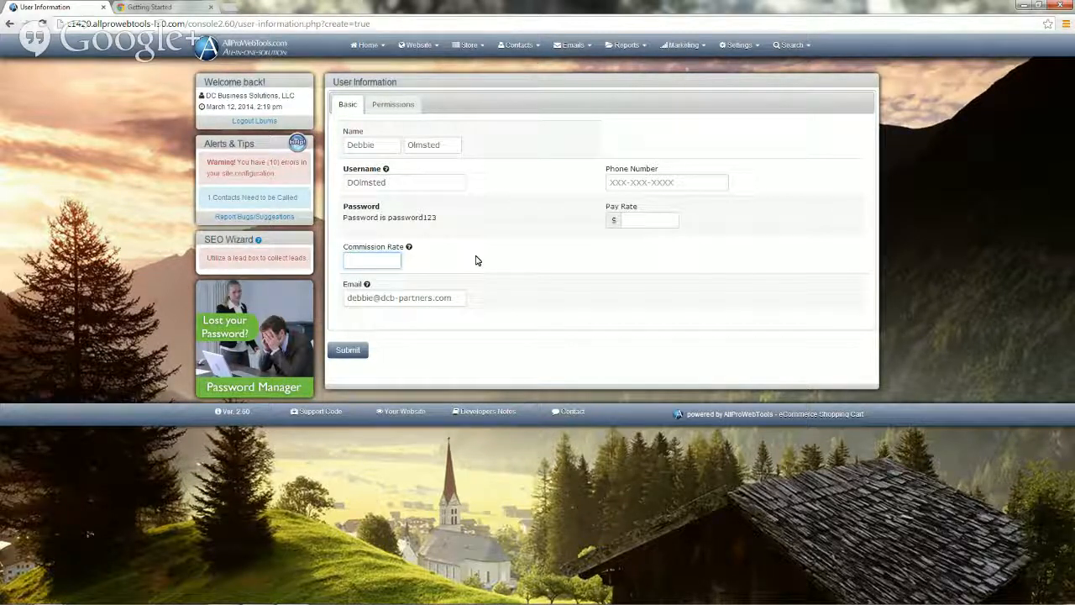
Correct the new user's Commission Rate to .5, matching the '.05 for 5%' format.
type("0")
key("BackSpace")
type(".5")
mouse_move(410, 257)
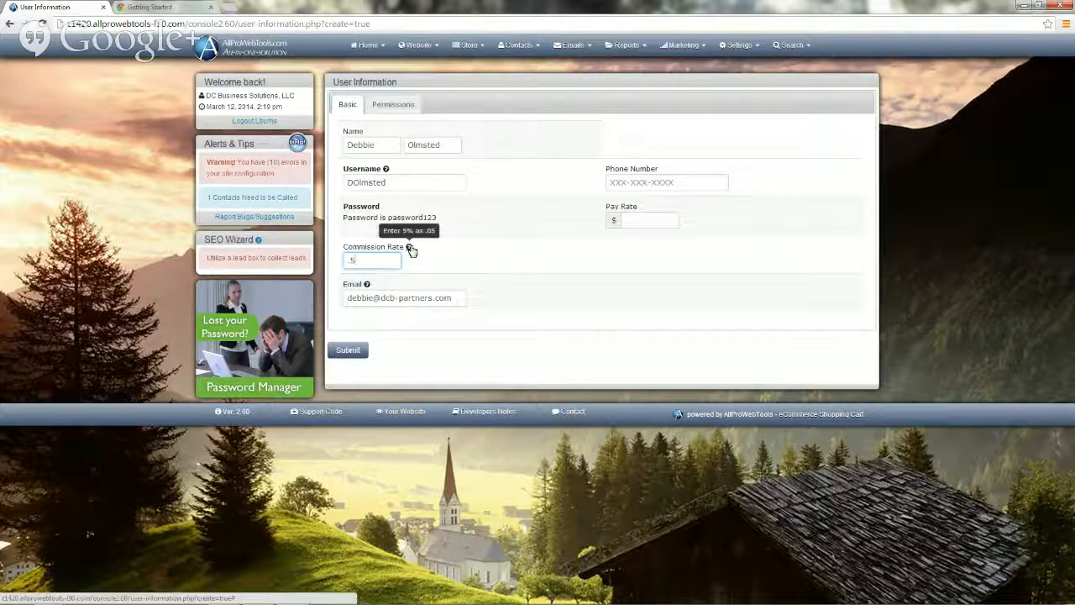
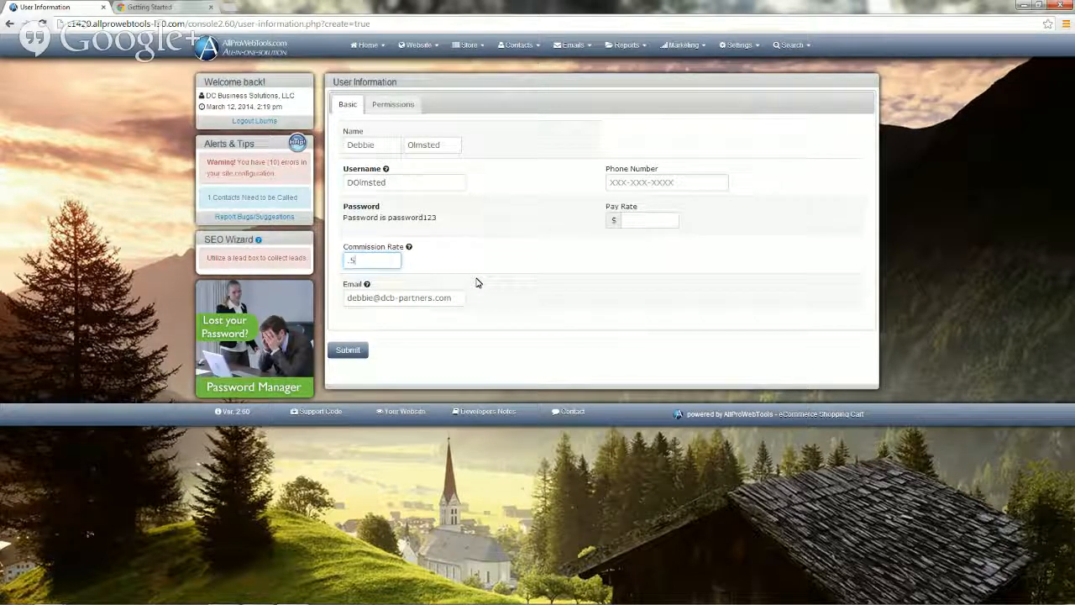
Replace the capital D and O in the username with lowercase d and o.
left_click(354, 182)
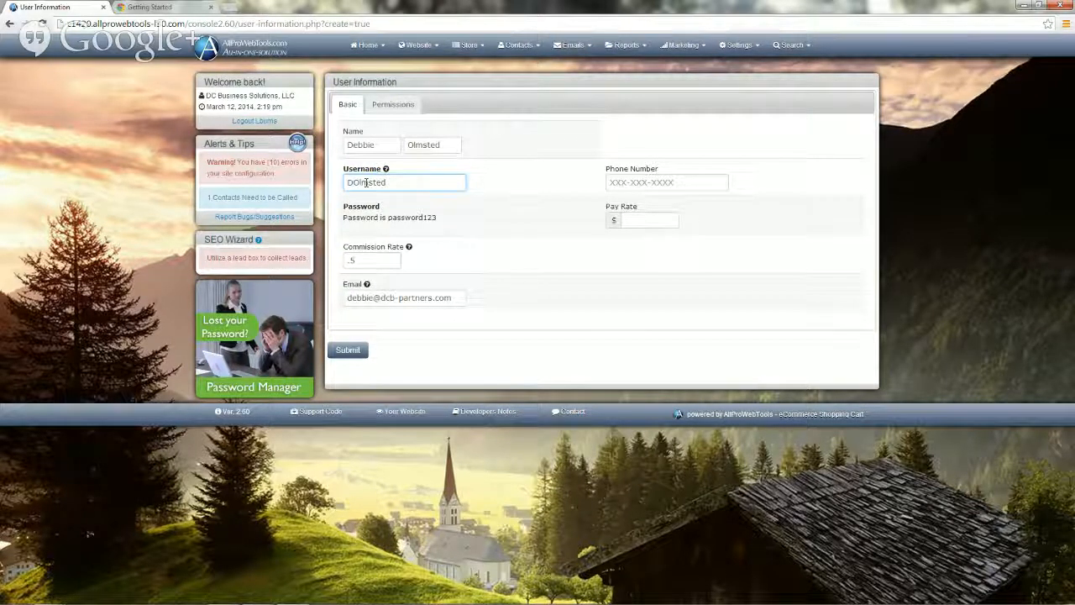
key("BackSpace")
type("d")
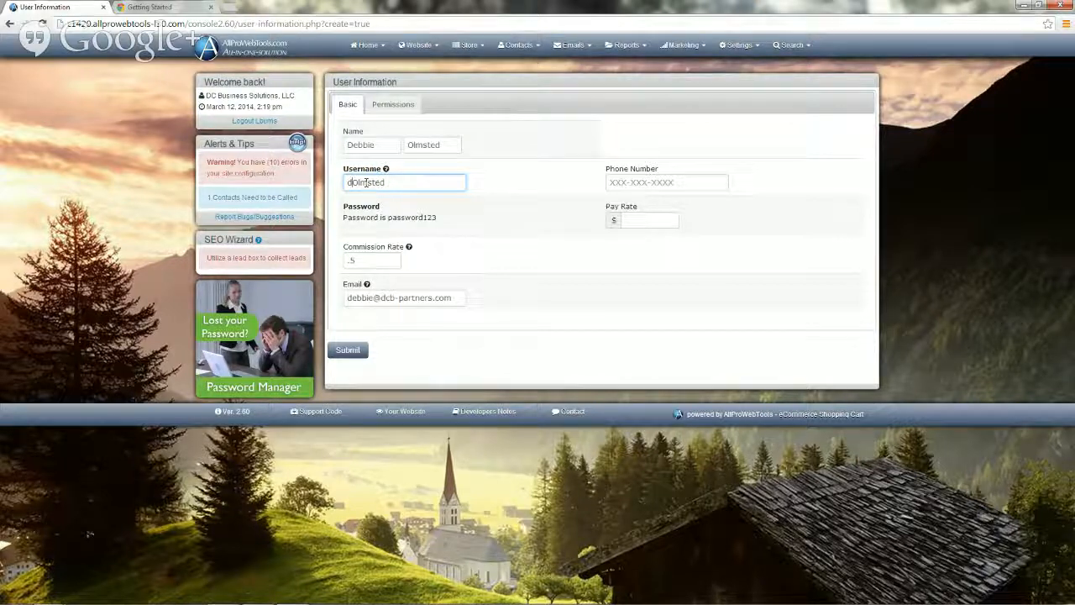
key("Delete")
type("o")
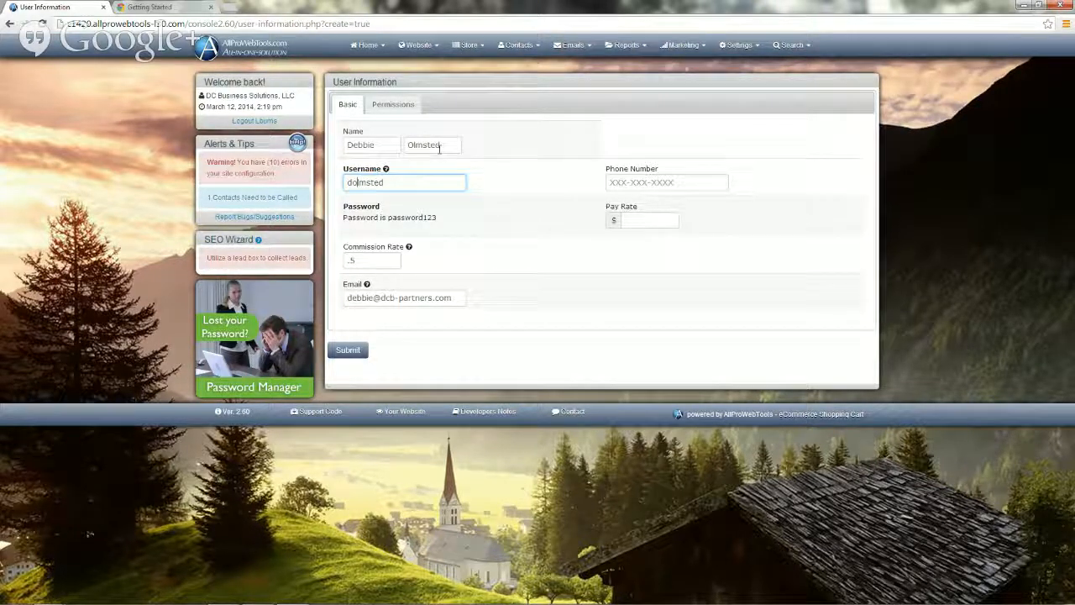
Show the user's Permissions with password level kept at 9 and all areas allowed.
left_click(391, 105)
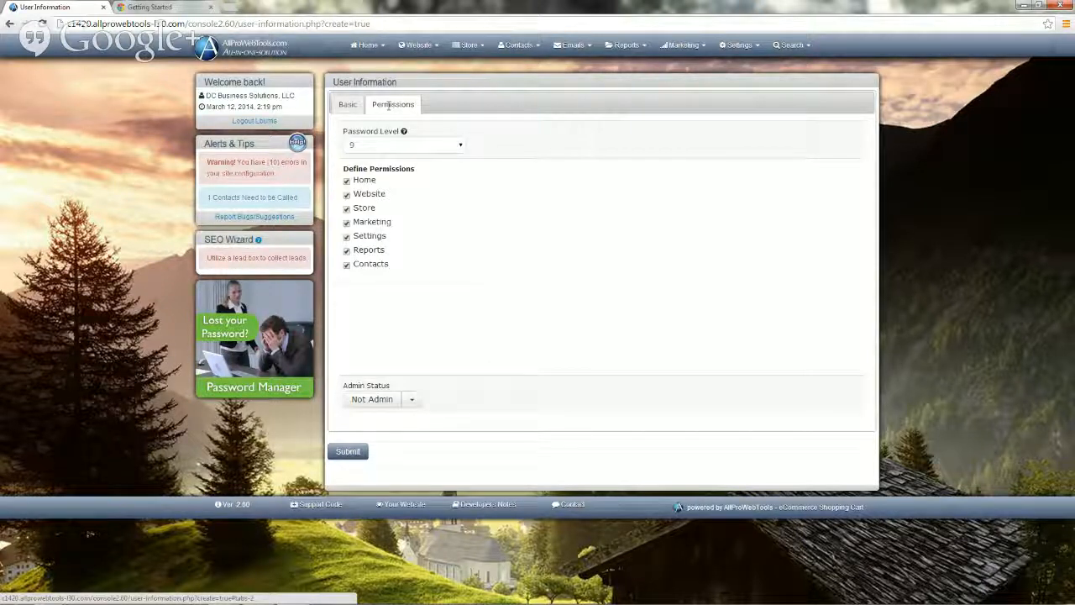
left_click(461, 148)
left_click(461, 148)
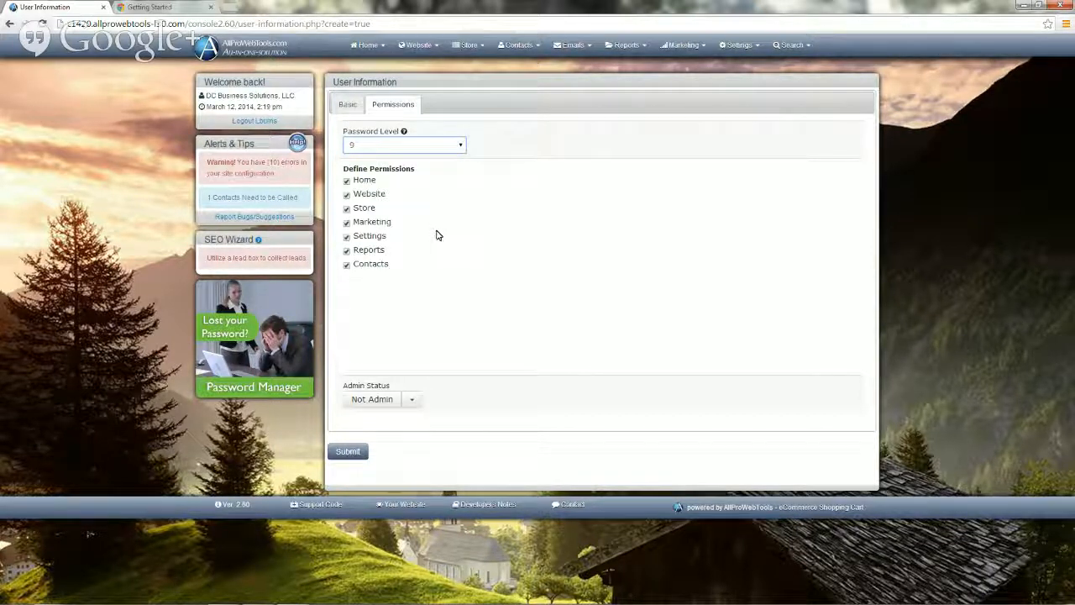
mouse_move(403, 133)
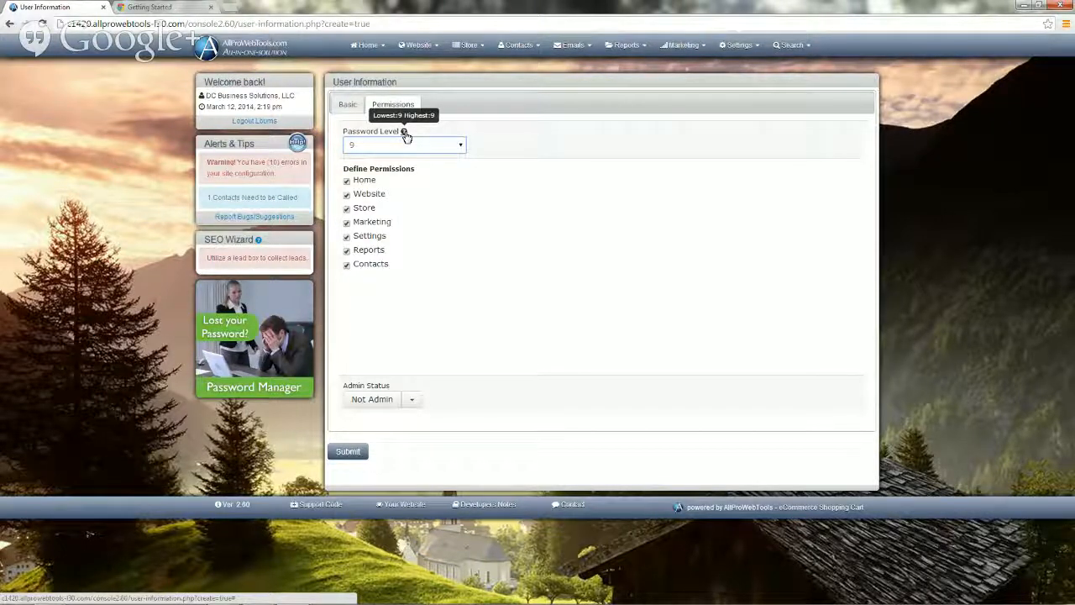
Return to the Basic details and submit the form to create the Active user.
left_click(344, 110)
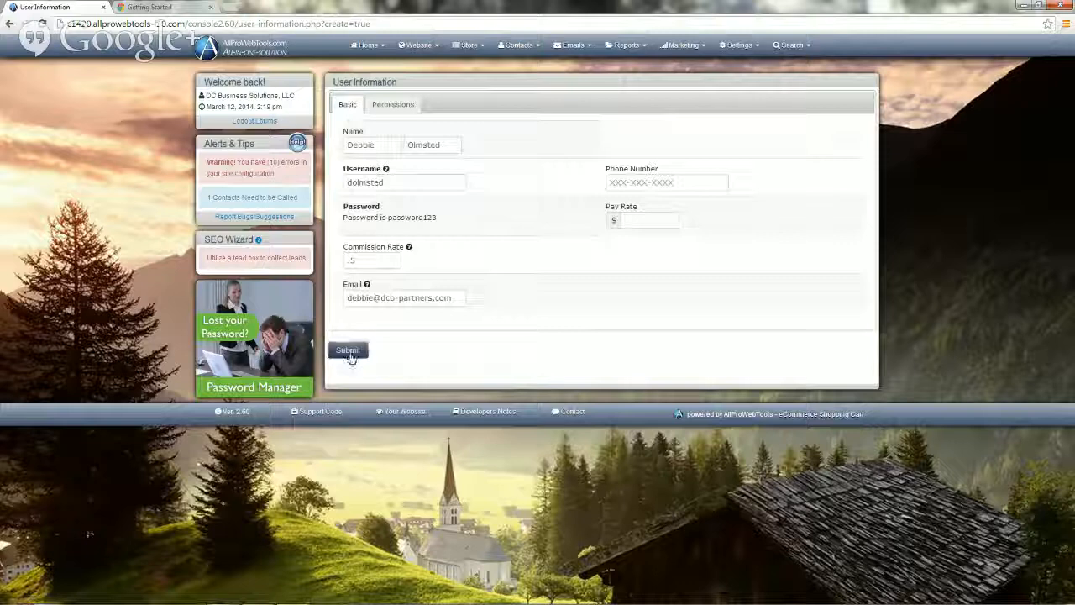
left_click(349, 351)
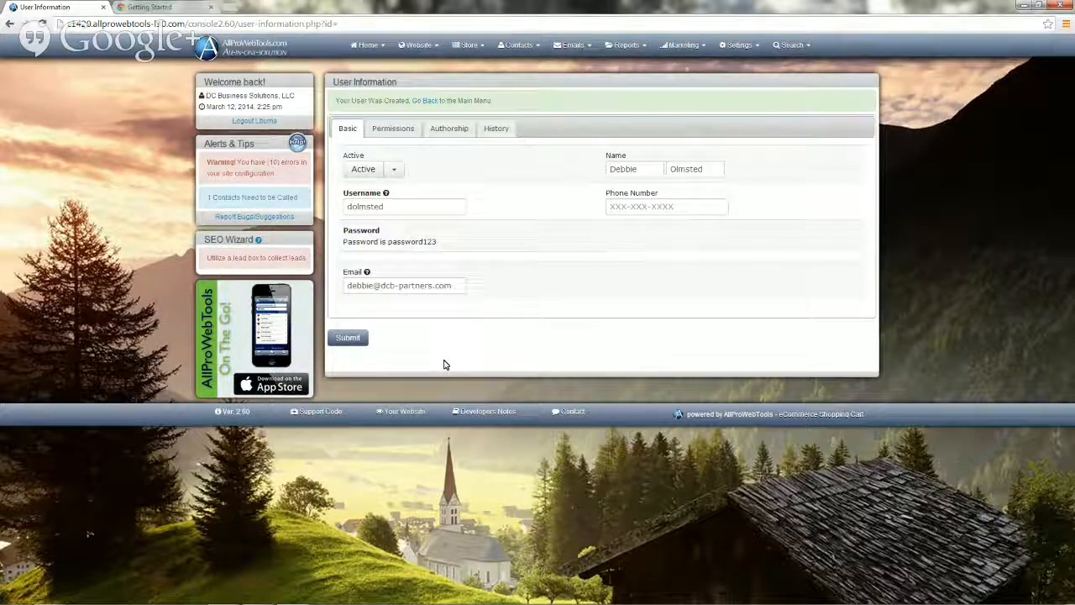
Go to Settings > Modules to view module costs totalling $10.00/month.
left_click(740, 47)
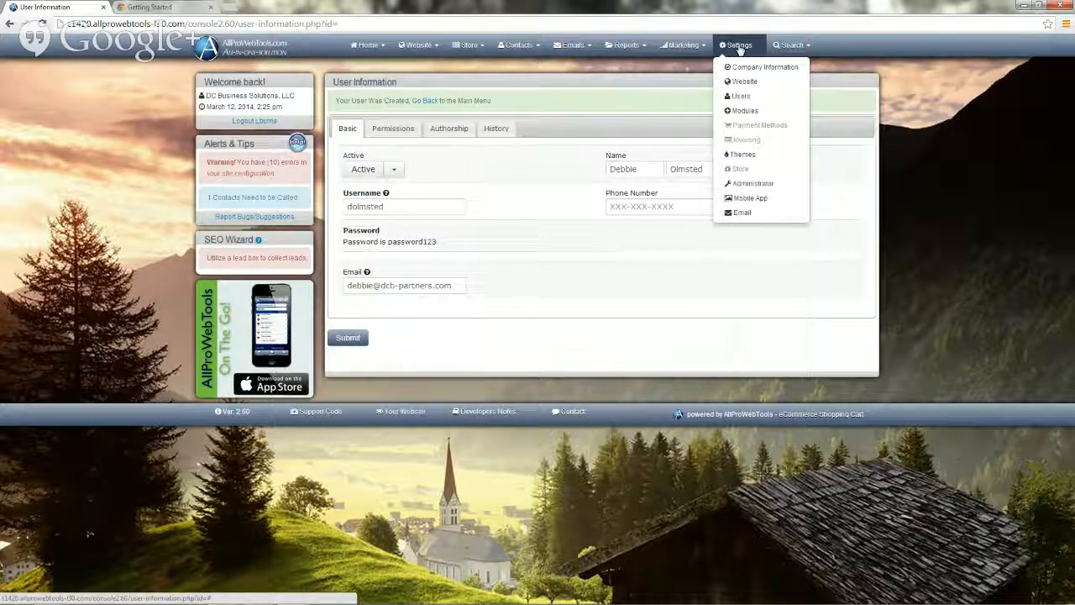
left_click(739, 111)
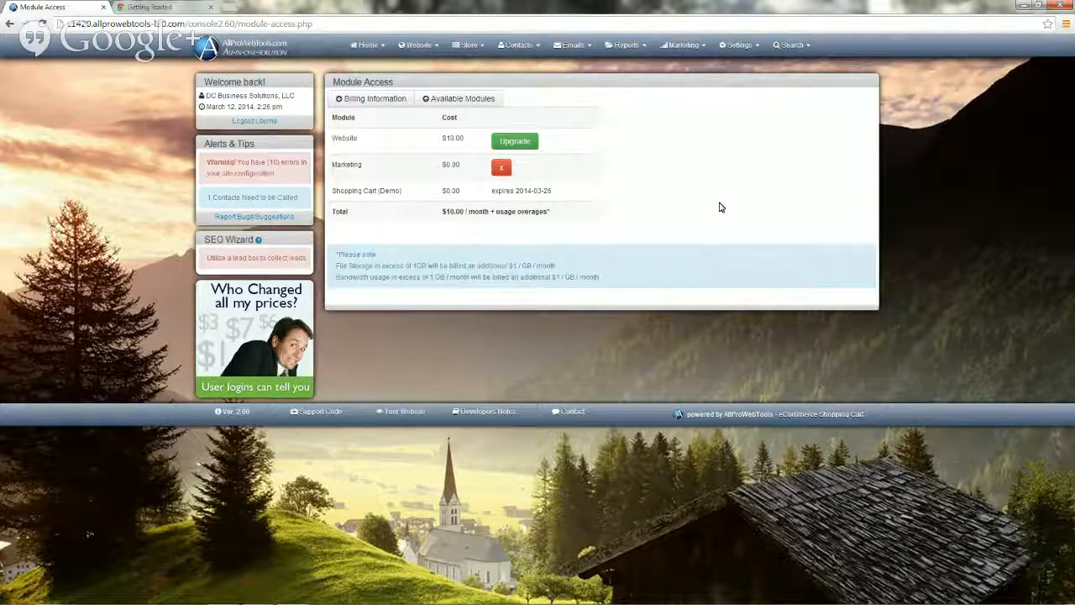
Review the Available Modules list, close it, and show the Billing Information card form.
left_click(476, 99)
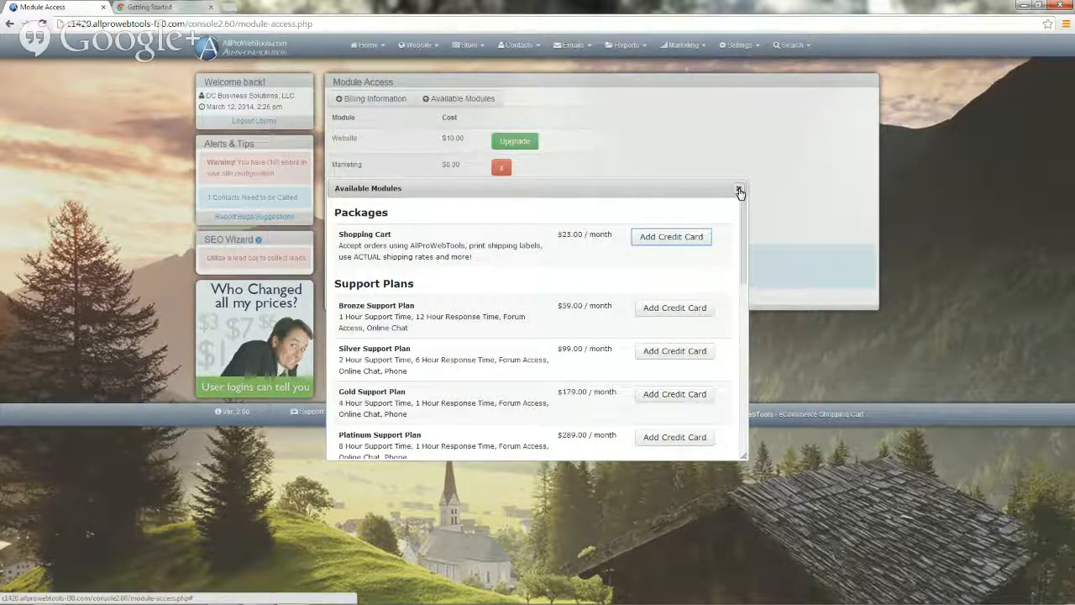
left_click(739, 191)
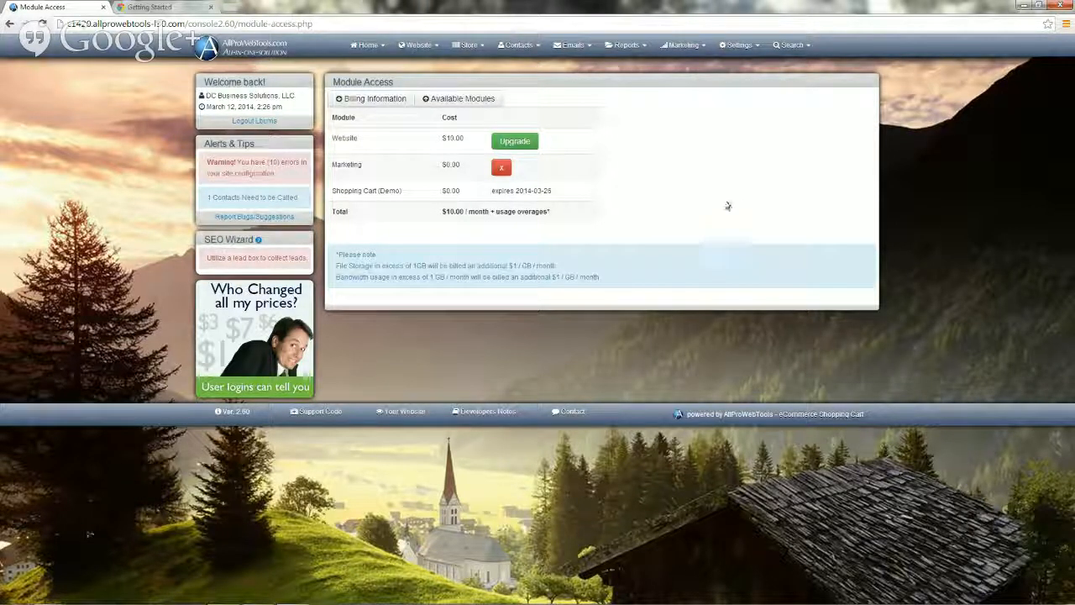
left_click(351, 98)
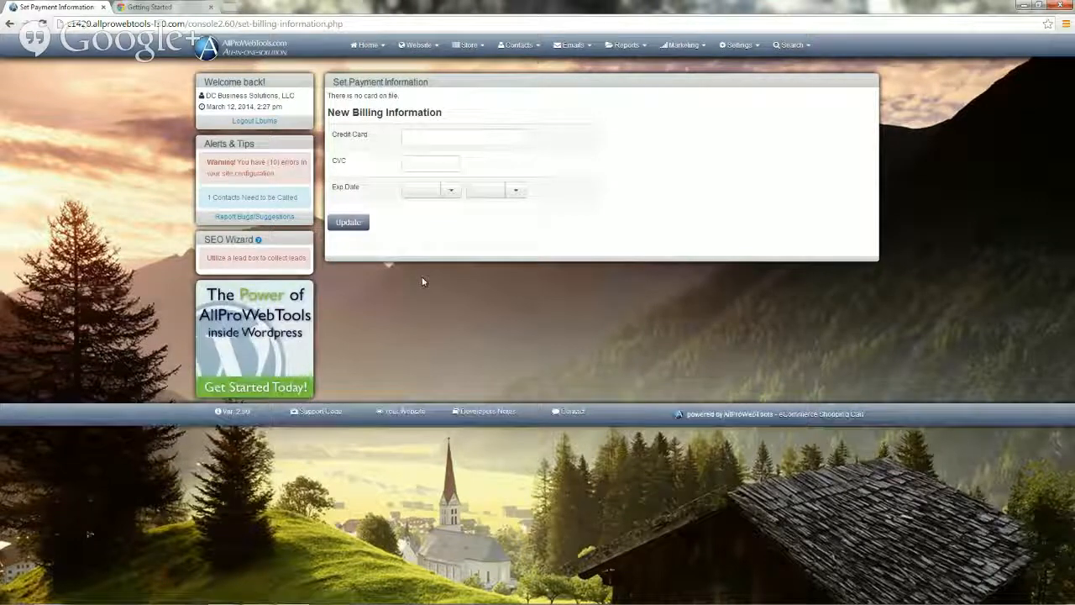